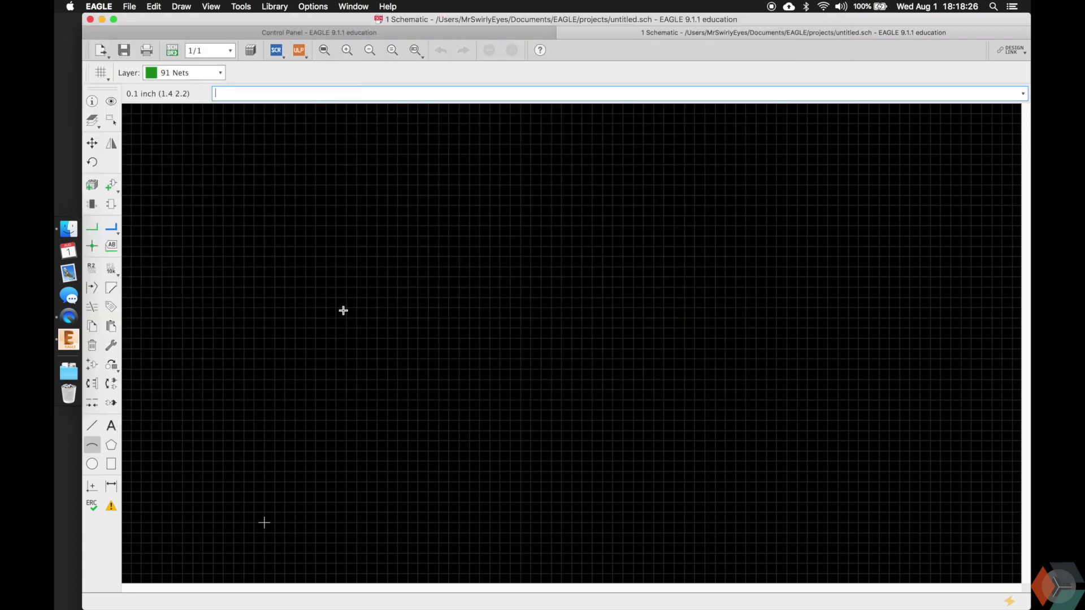
Start adding a part to the schematic and preview ATMEGA128RFA1_VFQFN-64_EXPOSED-PAD from the PiB_ic_microcontrollers library
click(112, 186)
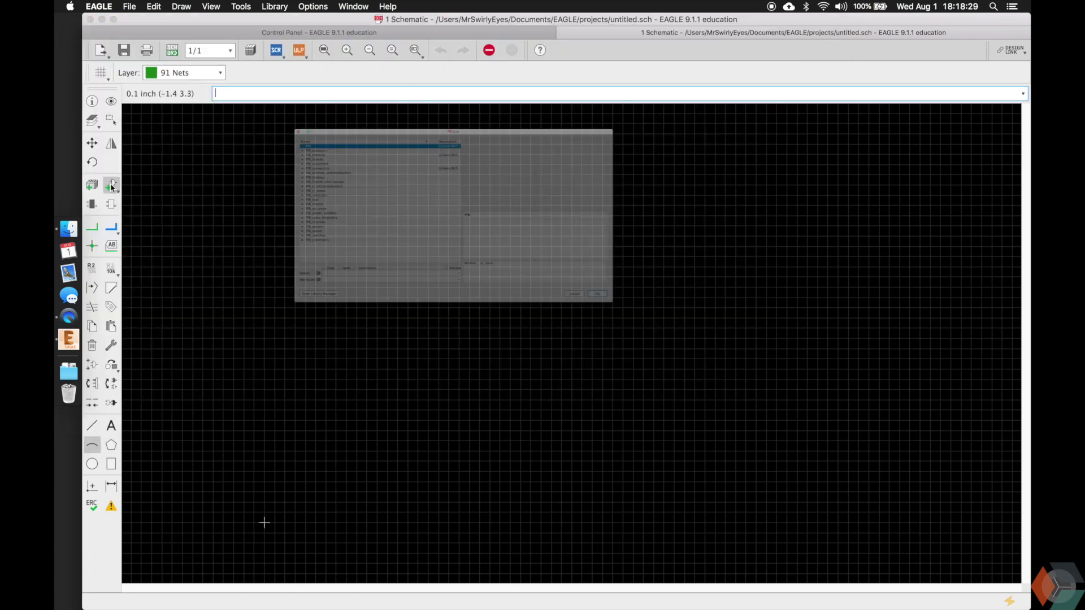
drag(201, 22, 288, 116)
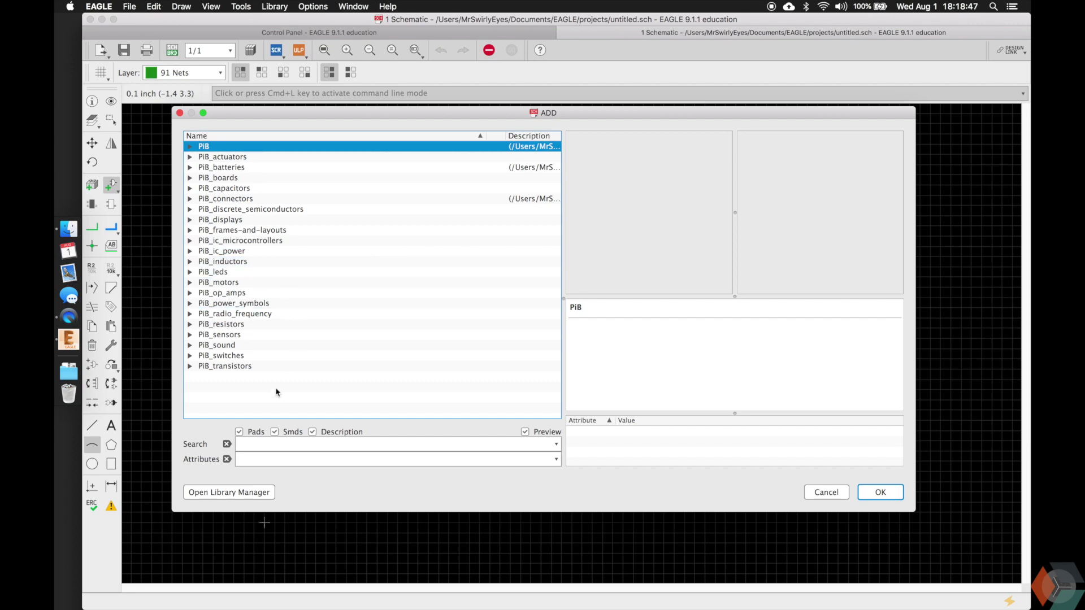
click(248, 245)
click(190, 241)
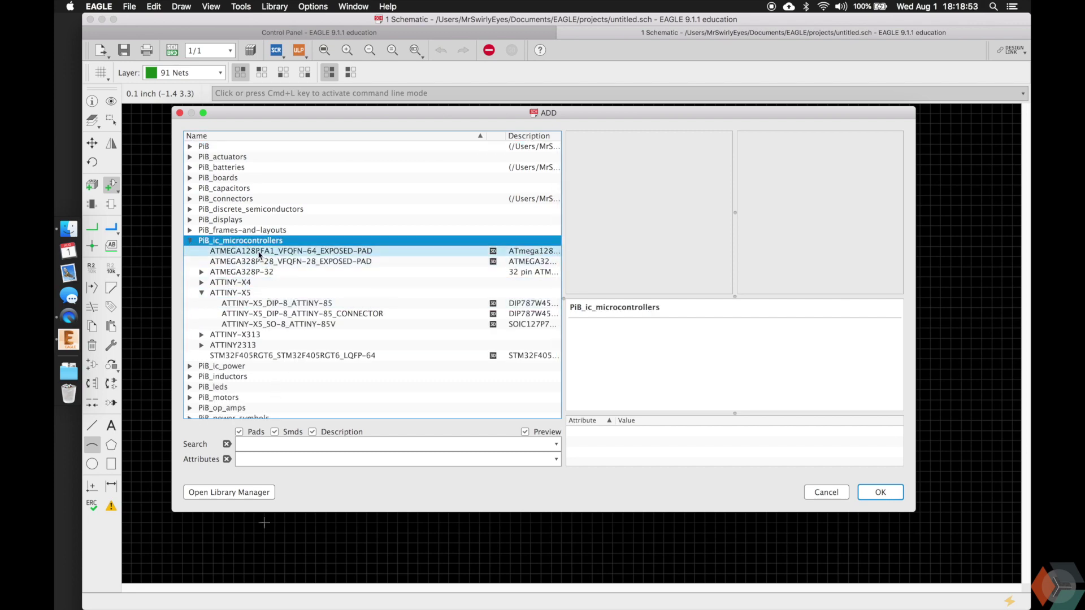
click(259, 252)
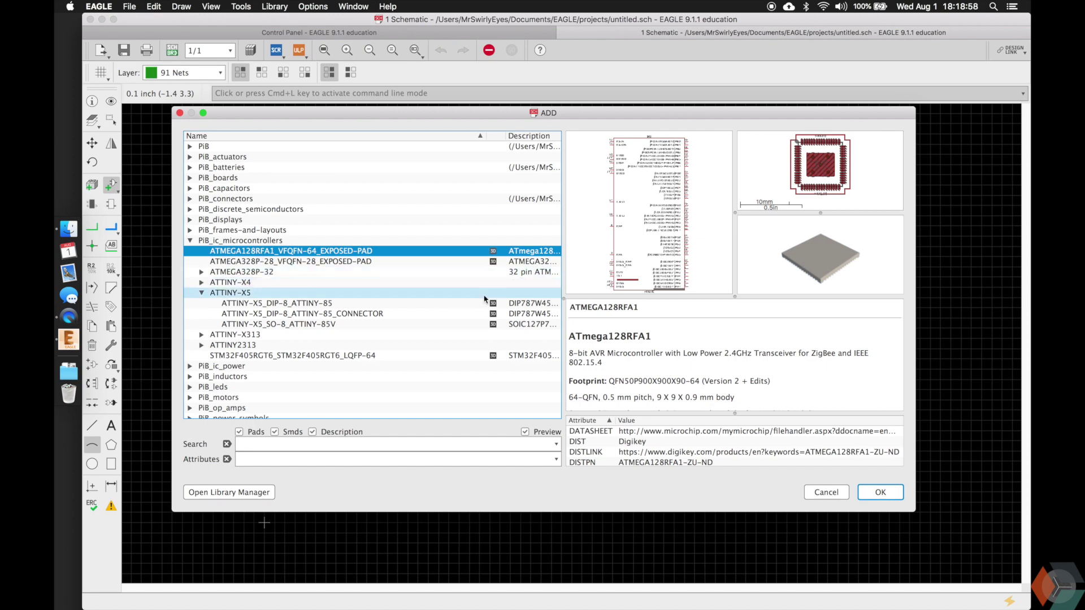
Compare the symbol, footprint and description previews of the TQFP-32, TQFP-32_ATMEGA328P and VFQFN-32 variants of ATMEGA328P-32
click(201, 271)
click(224, 283)
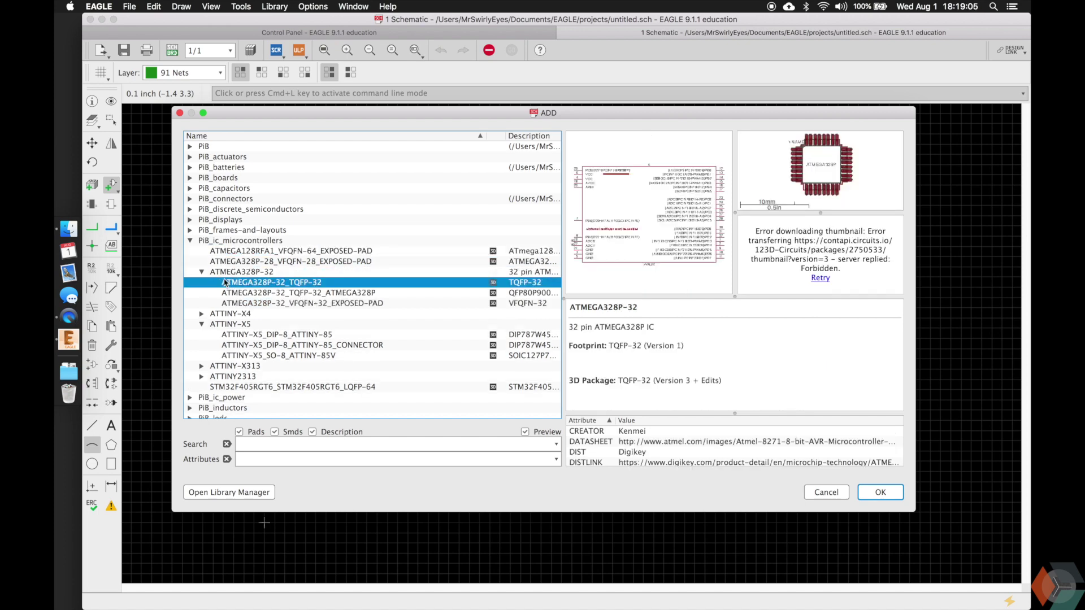
click(201, 324)
click(248, 293)
click(249, 283)
key(Down)
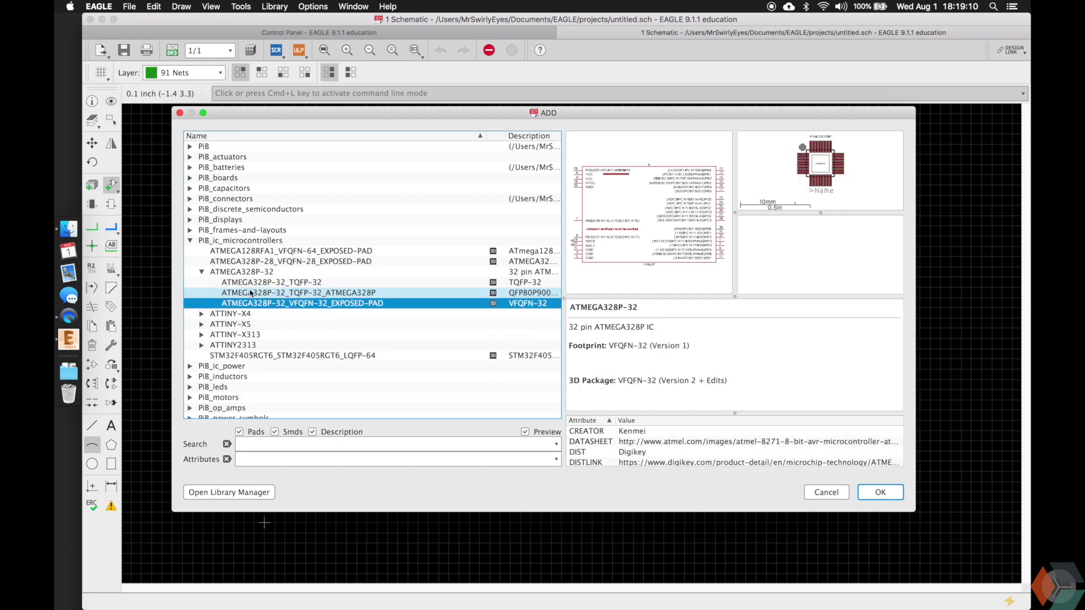
key(Up)
key(Down)
key(Down)
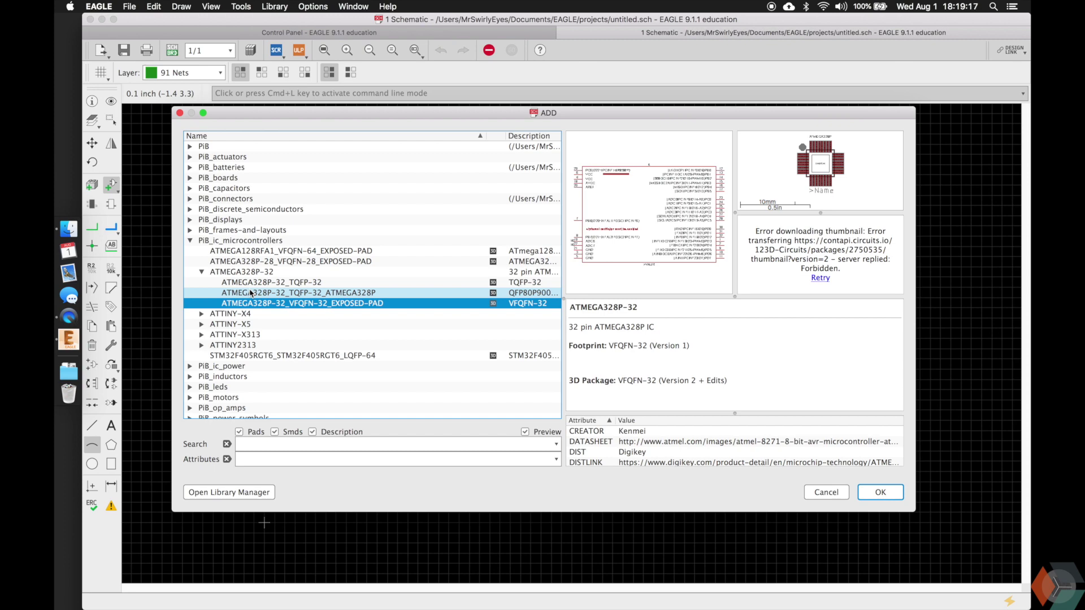
key(Up)
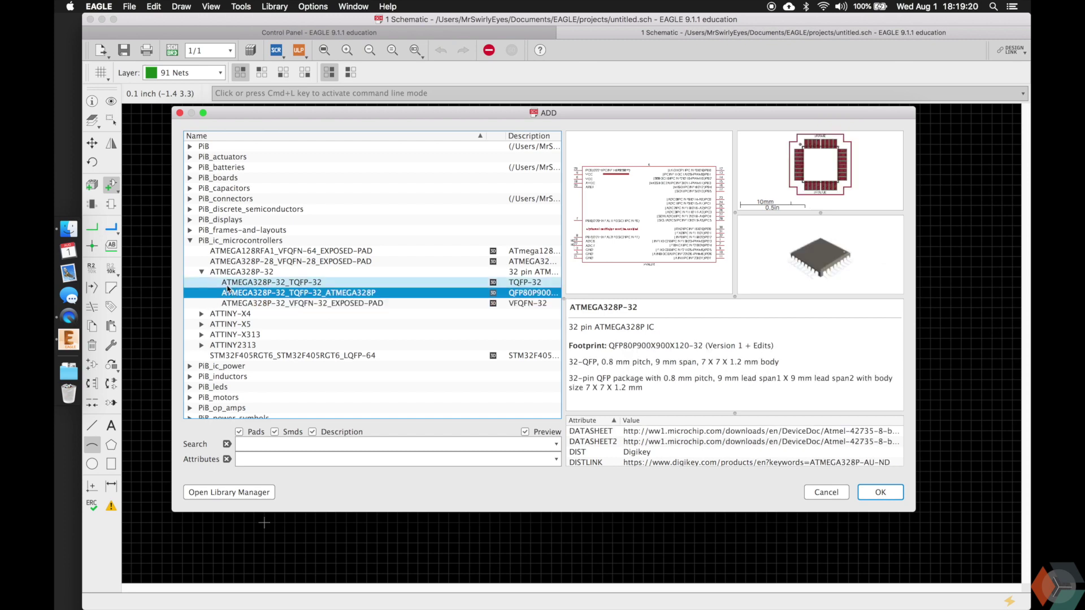
Collapse the ATMEGA328P-32 variants and select ATTINY-X5_DIP-8_ATTINY-85 under ATTINY-X5
click(202, 272)
key(Down)
key(Down)
click(202, 293)
click(236, 303)
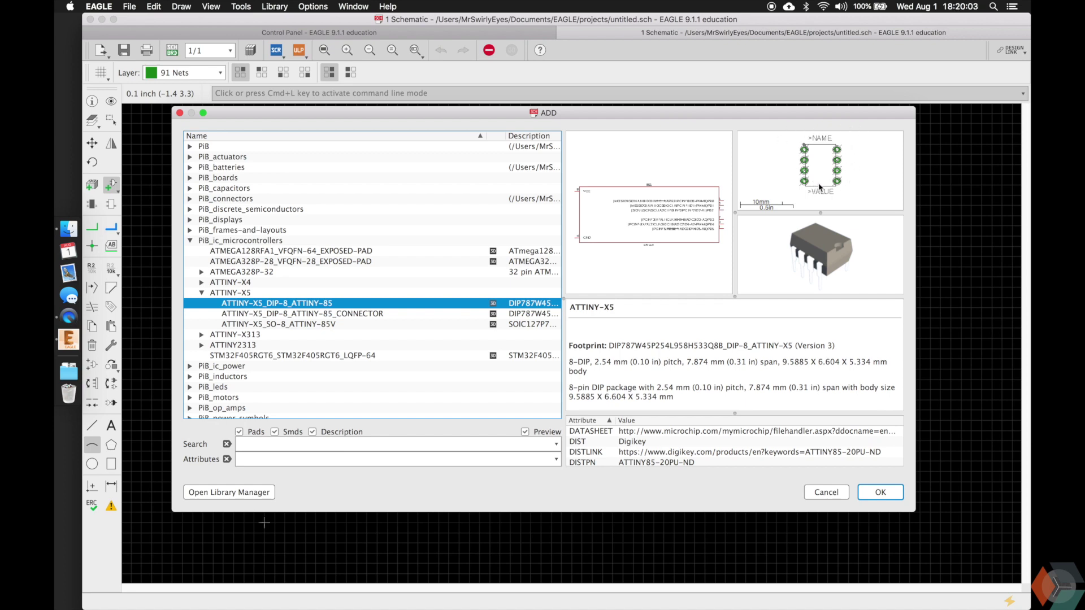
Read through the DIP-8 ATtiny85's description and enlarge the attribute list so all its rows fit
scroll(640, 371, down, 2)
scroll(640, 371, up, 2)
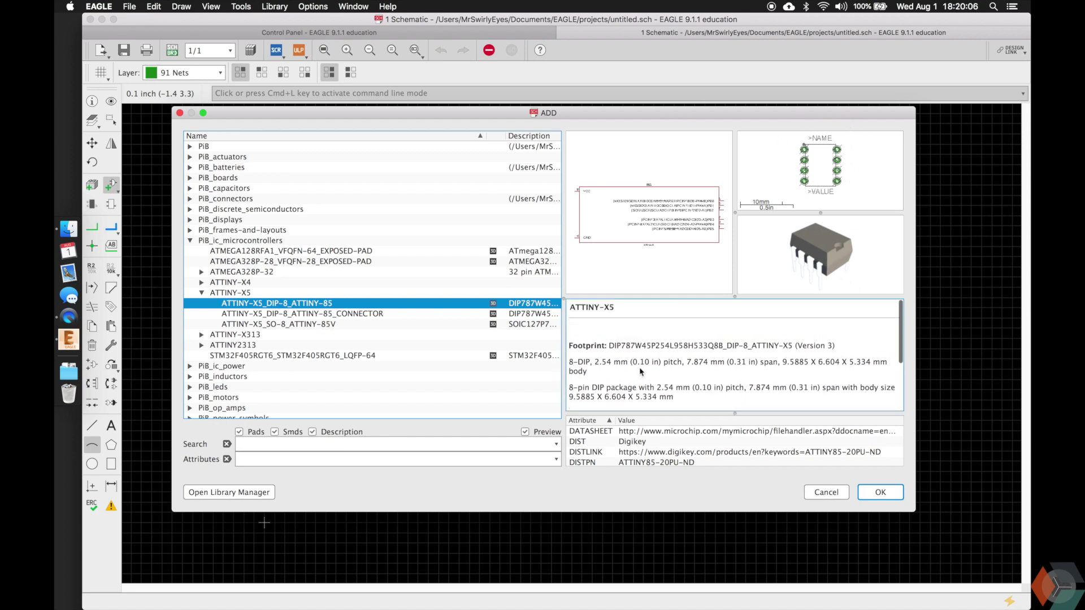
scroll(588, 359, down, 3)
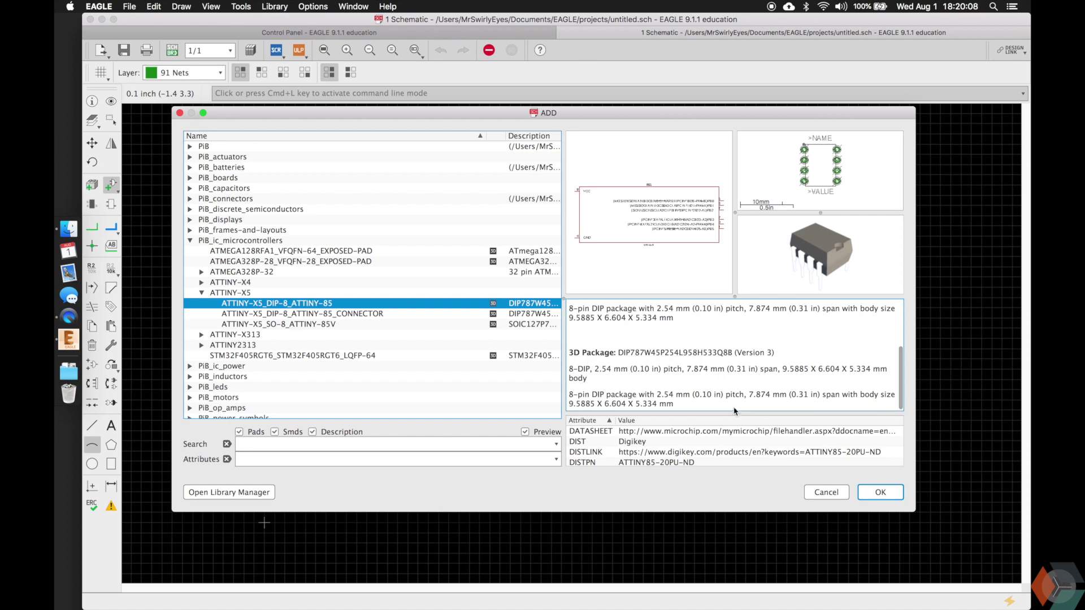
drag(734, 413, 737, 357)
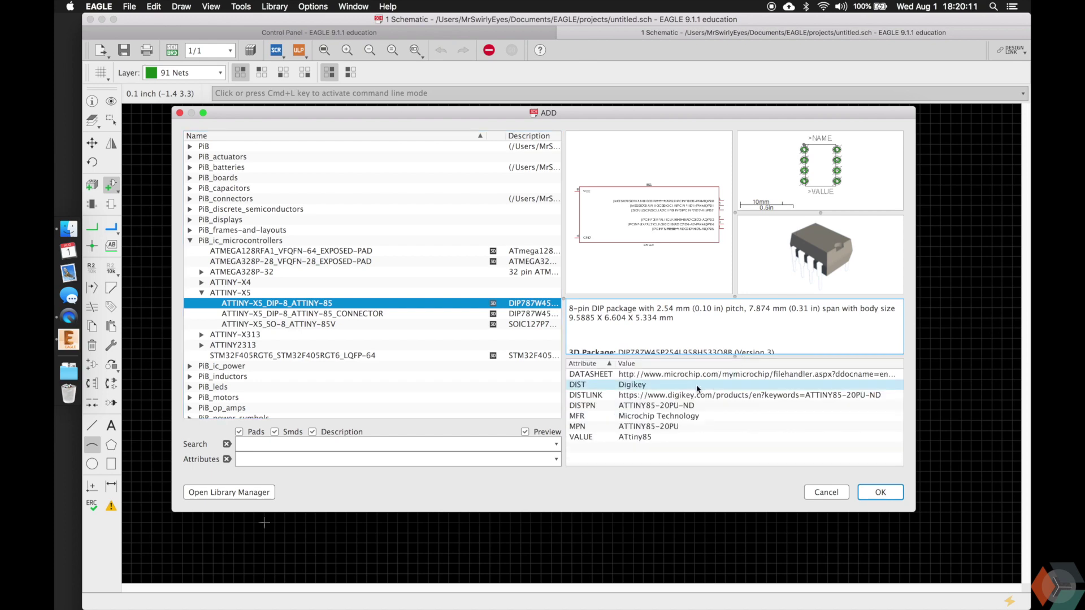
drag(737, 356, 737, 372)
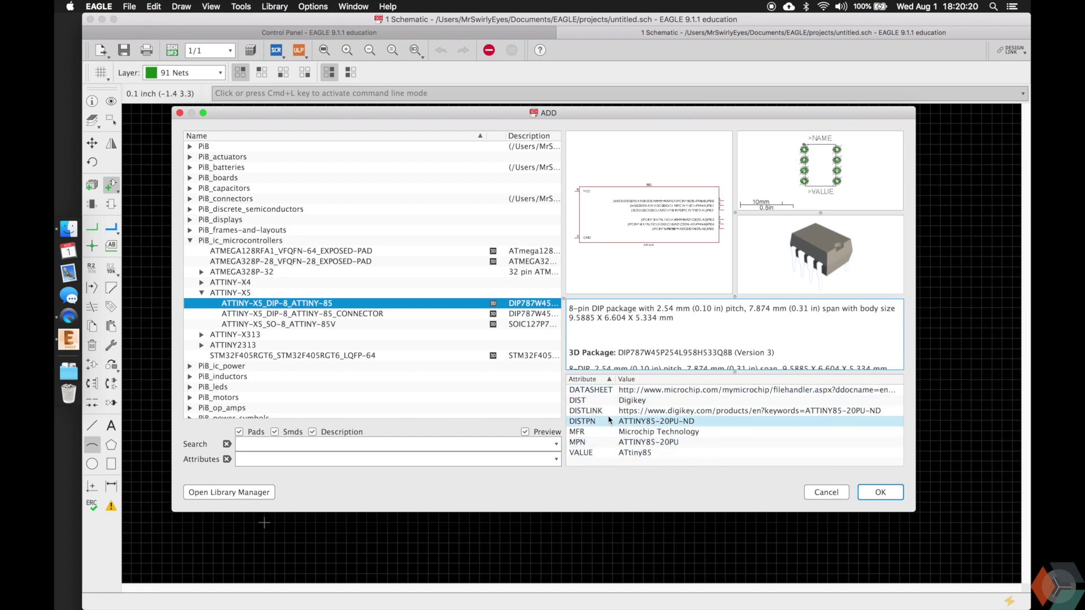
Open the DIP-8 ATtiny85's DATASHEET link in Chrome, examine the pin configuration pages, and close the datasheet
click(665, 391)
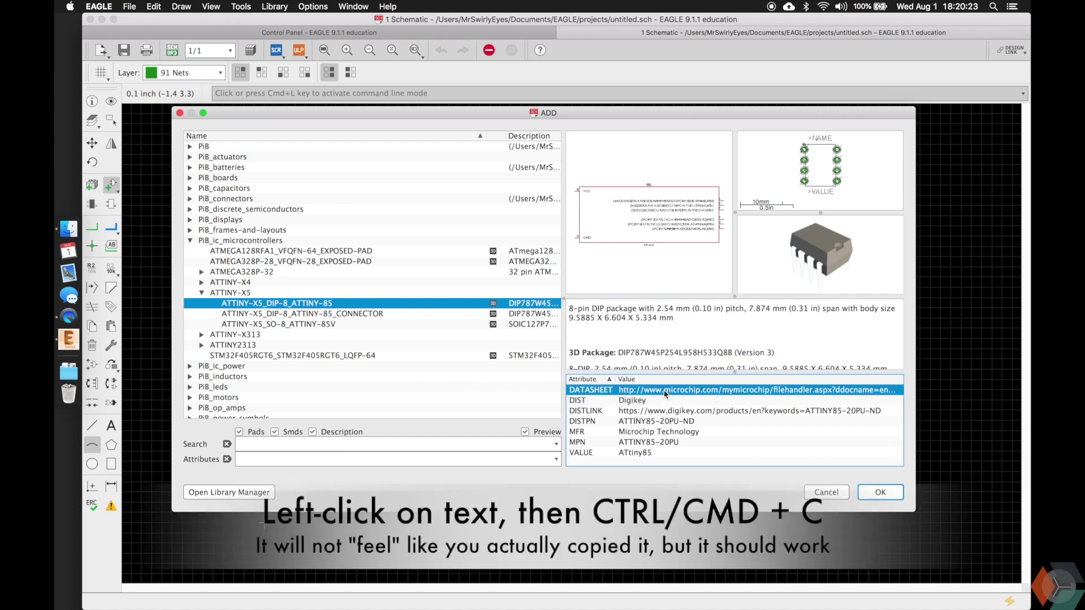
key(super+space)
text(chr)
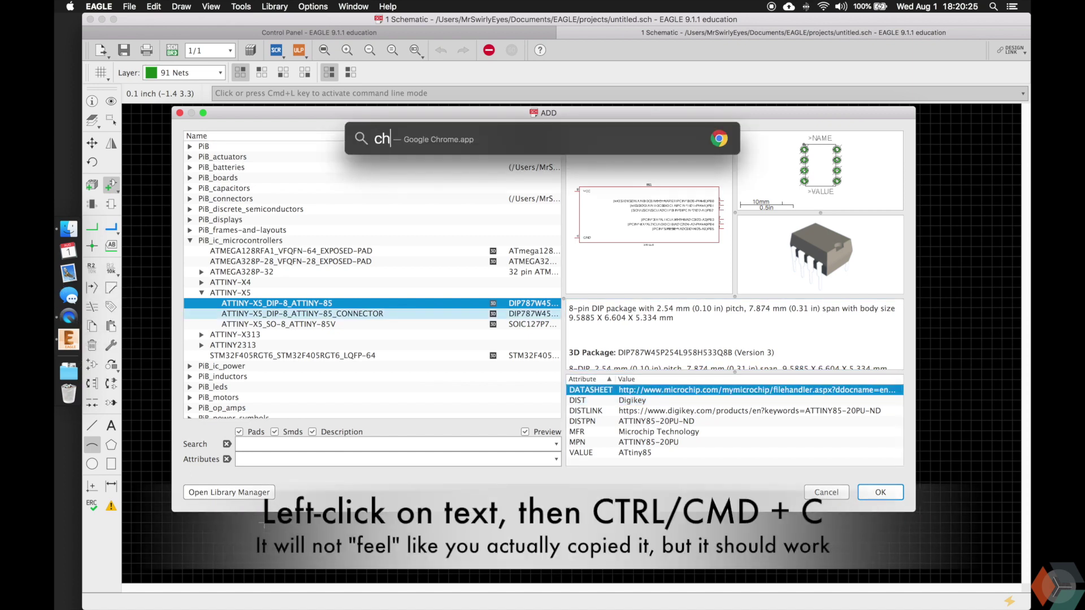
key(Return)
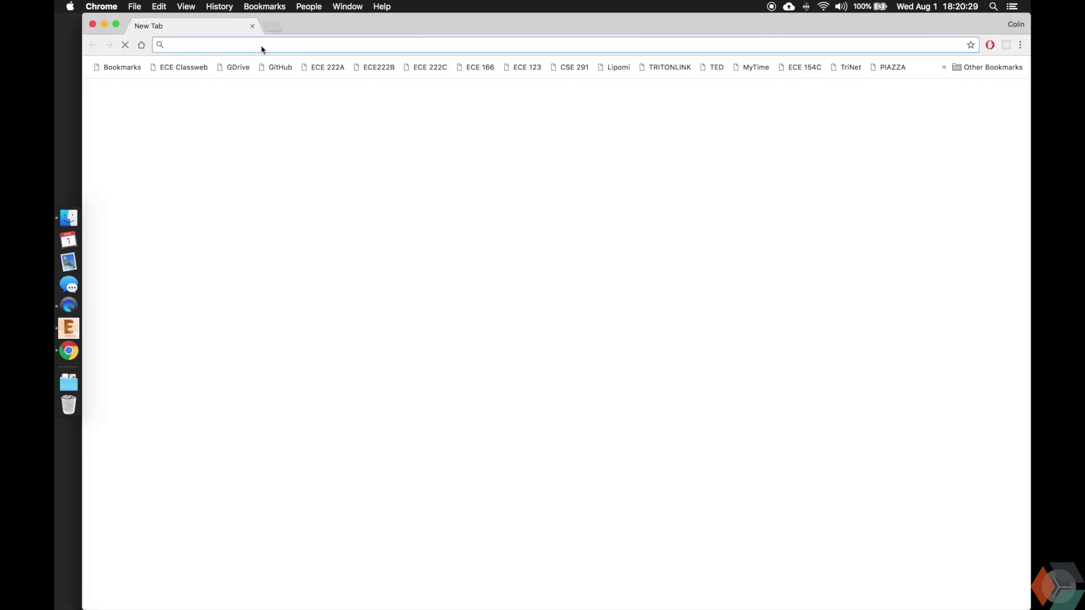
text(http://www.microchip.com/mymicrochip/filehandler.aspx?ddocname=en589894)
key(Return)
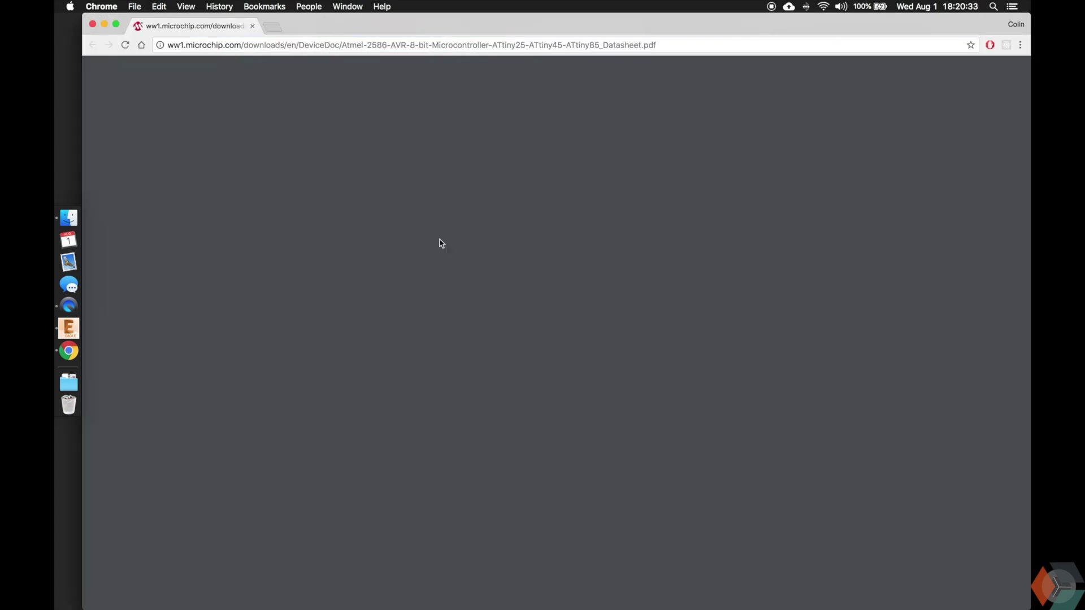
scroll(567, 298, down, 10)
scroll(567, 298, down, 8)
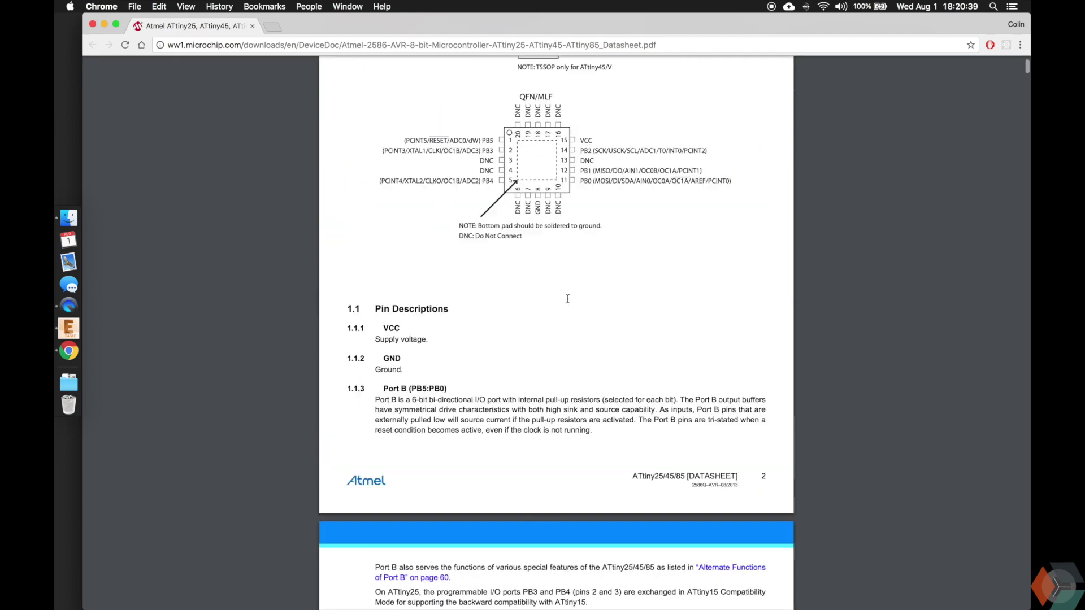
key(super+w)
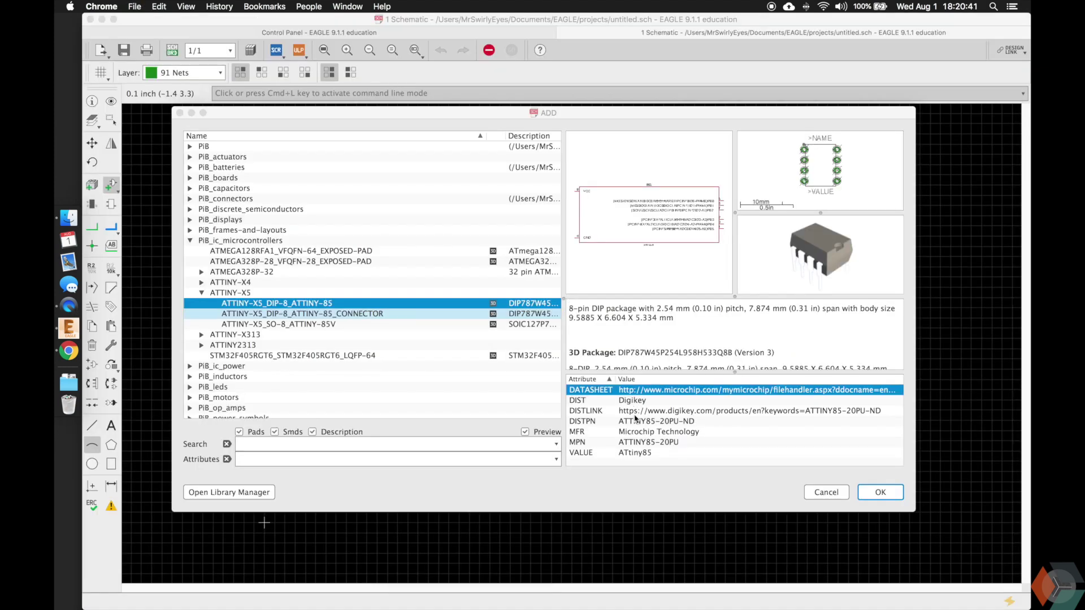
Open the DIP-8 ATtiny85's DISTLINK in Chrome, examine the Digi-Key product details and pricing, and close the page
click(588, 401)
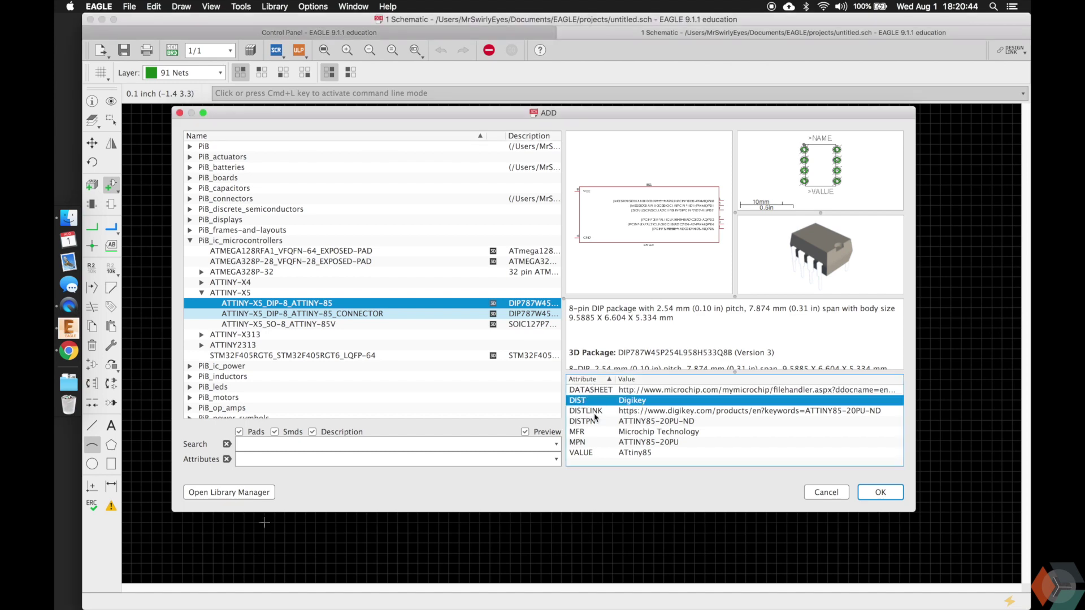
click(631, 412)
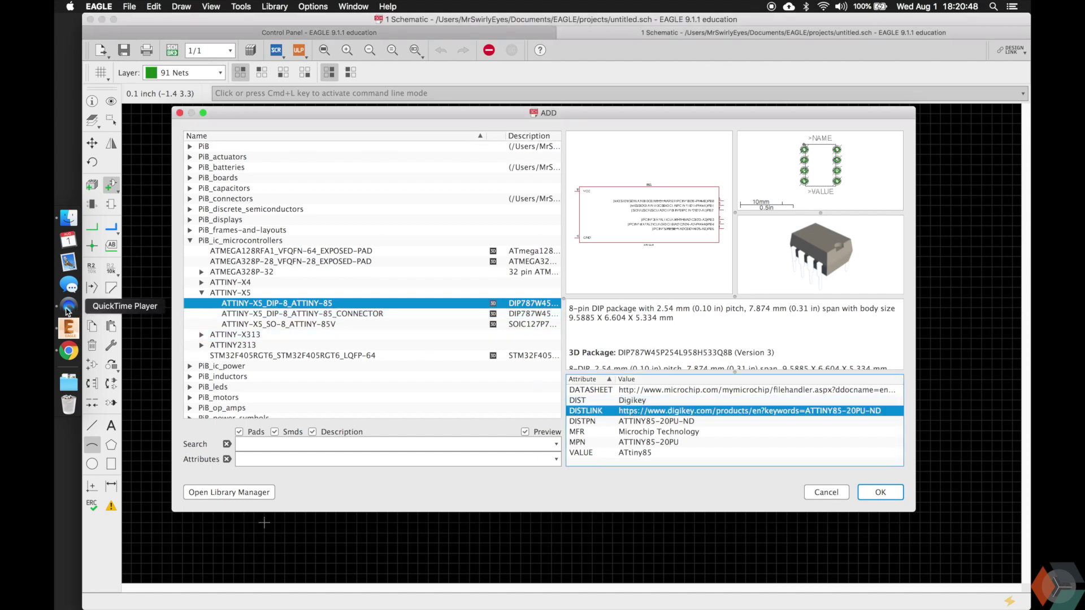
click(69, 350)
text(https://www.digikey.com/products/en?keywords=ATTINY85-20PU-ND)
key(Return)
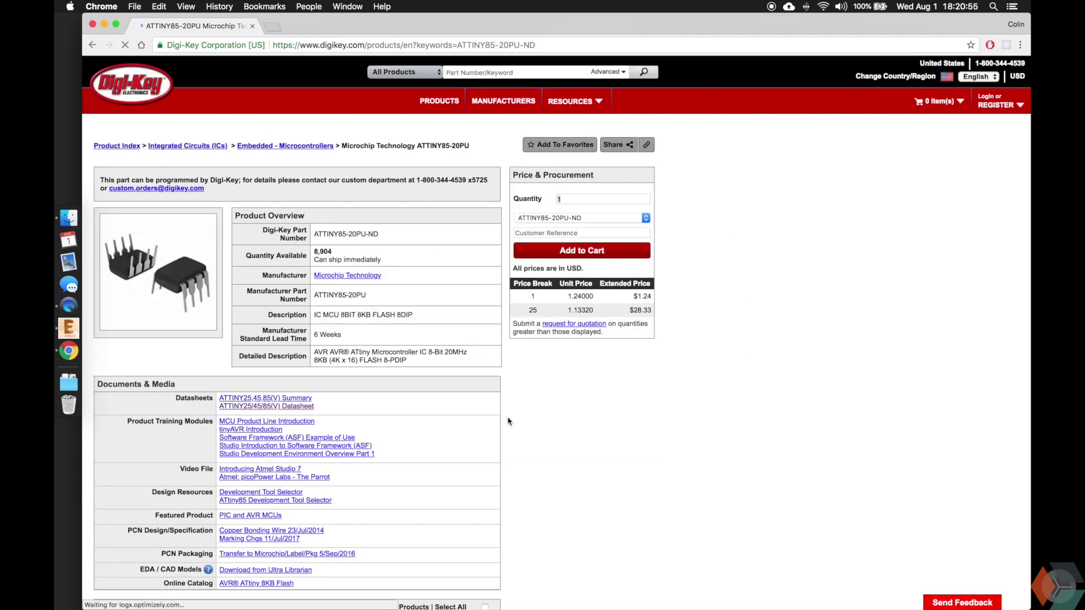
scroll(347, 391, down, 2)
scroll(315, 492, down, 5)
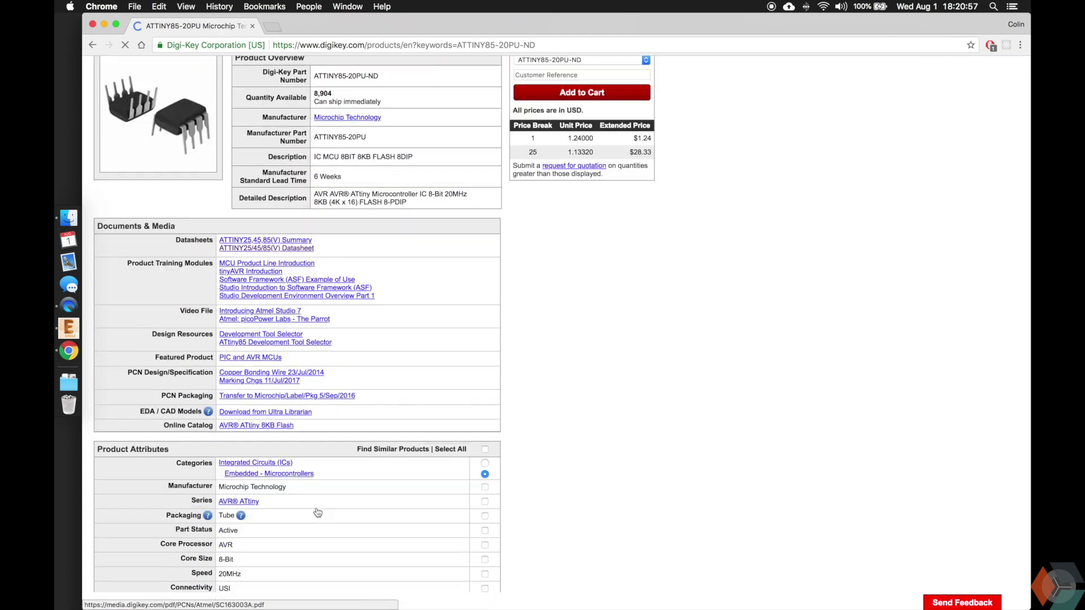
scroll(315, 492, up, 6)
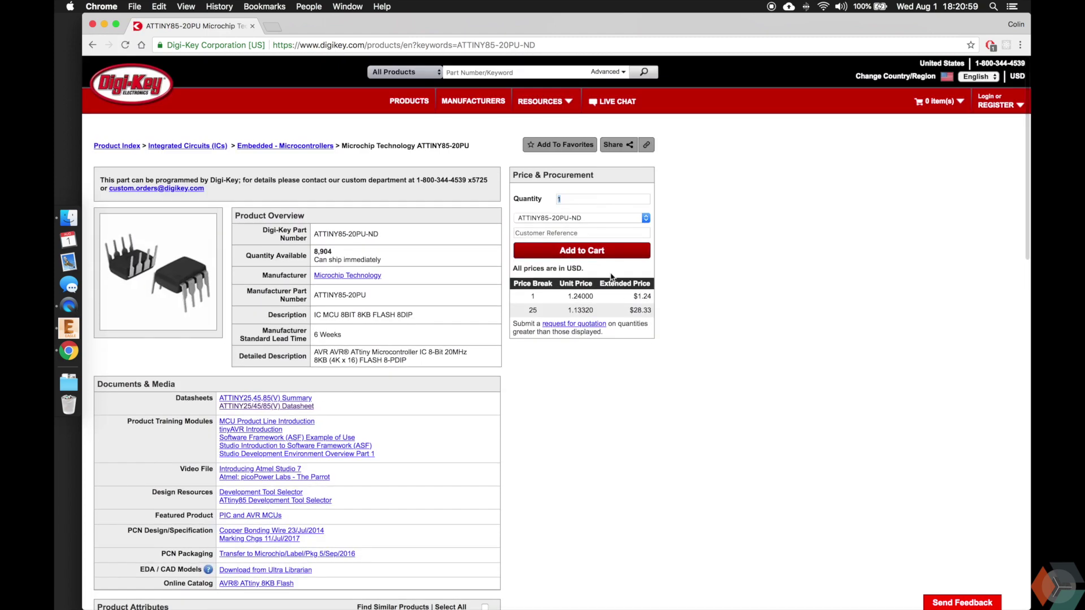
drag(654, 296, 663, 301)
click(664, 300)
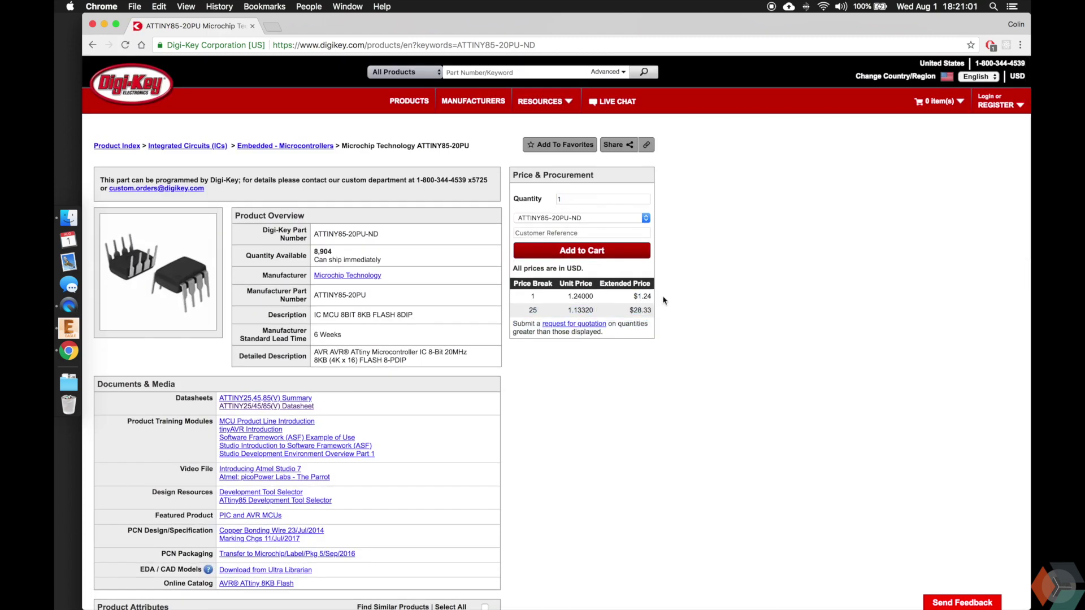
key(super+w)
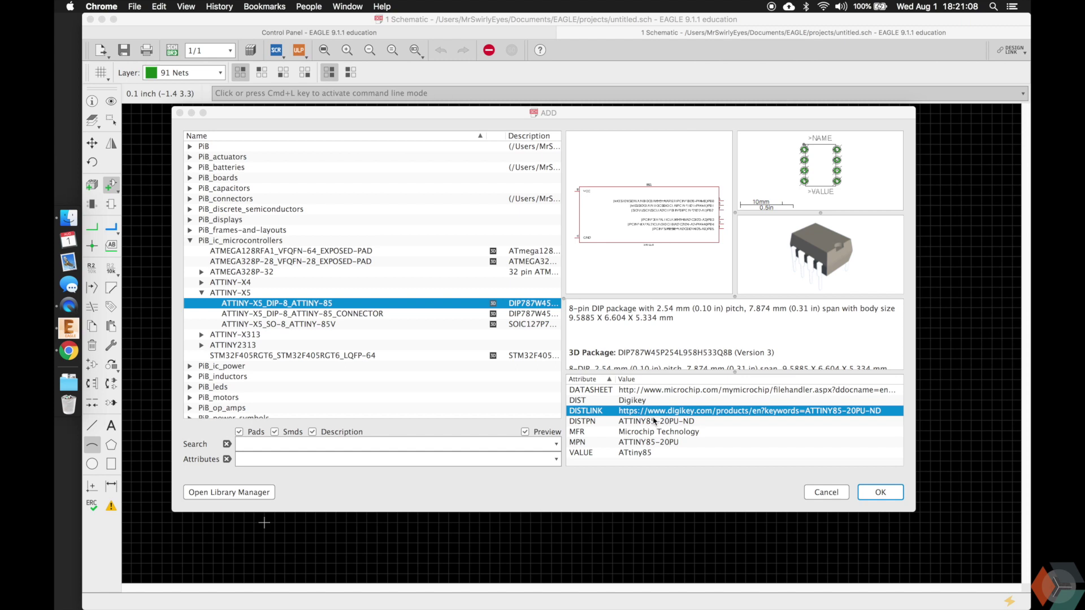
Check the DISTPN attribute, and compare the footprint of ATTINY-X5_DIP-8_ATTINY-85 with that of ATTINY-X5_DIP-8_ATTINY-85_CONNECTOR
click(660, 462)
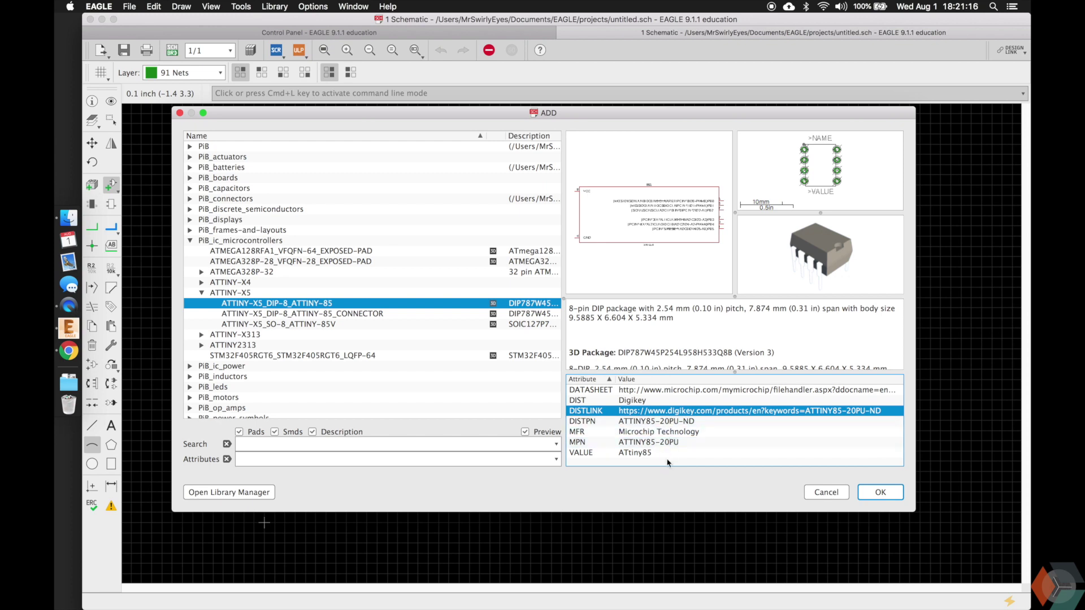
click(650, 423)
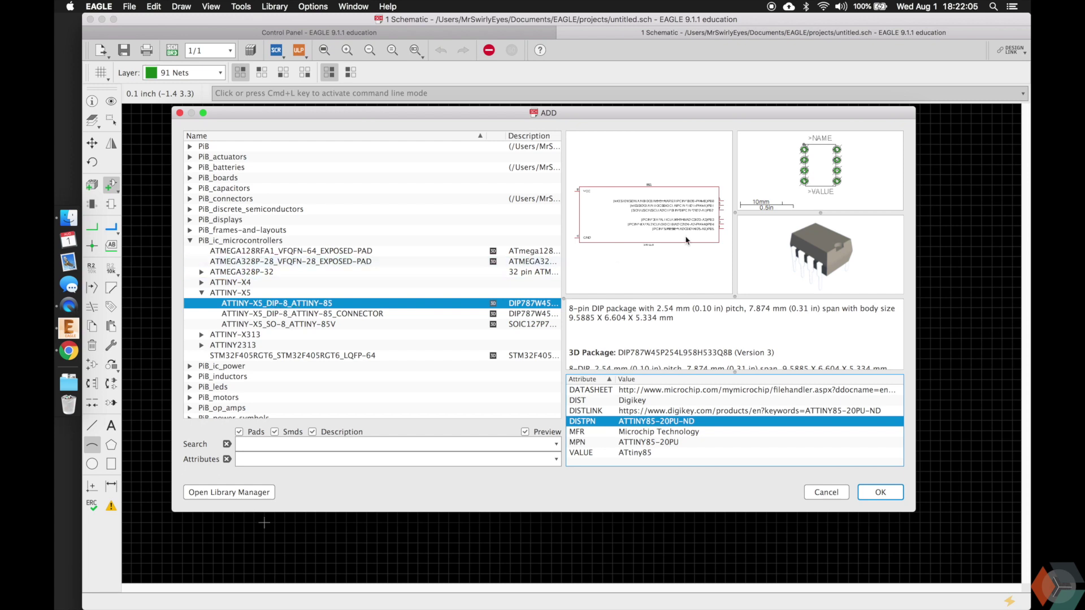
click(349, 318)
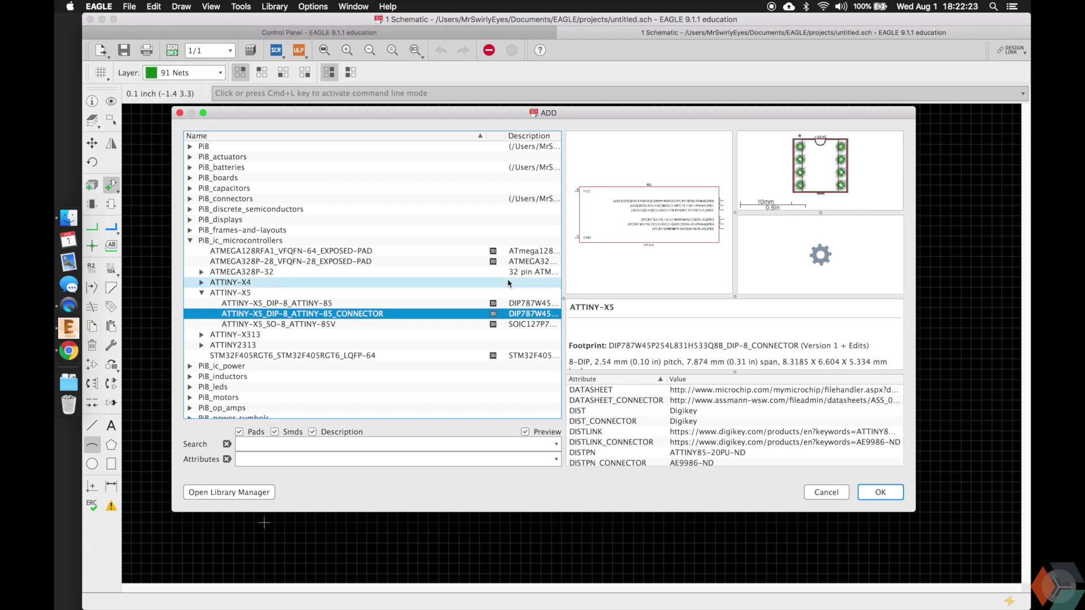
click(359, 304)
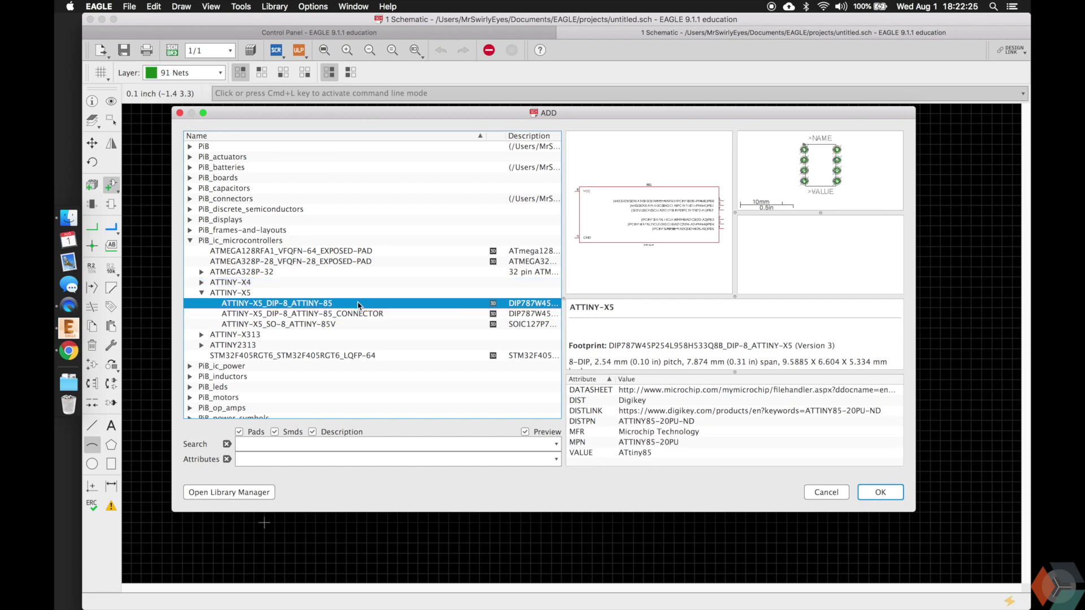
click(348, 314)
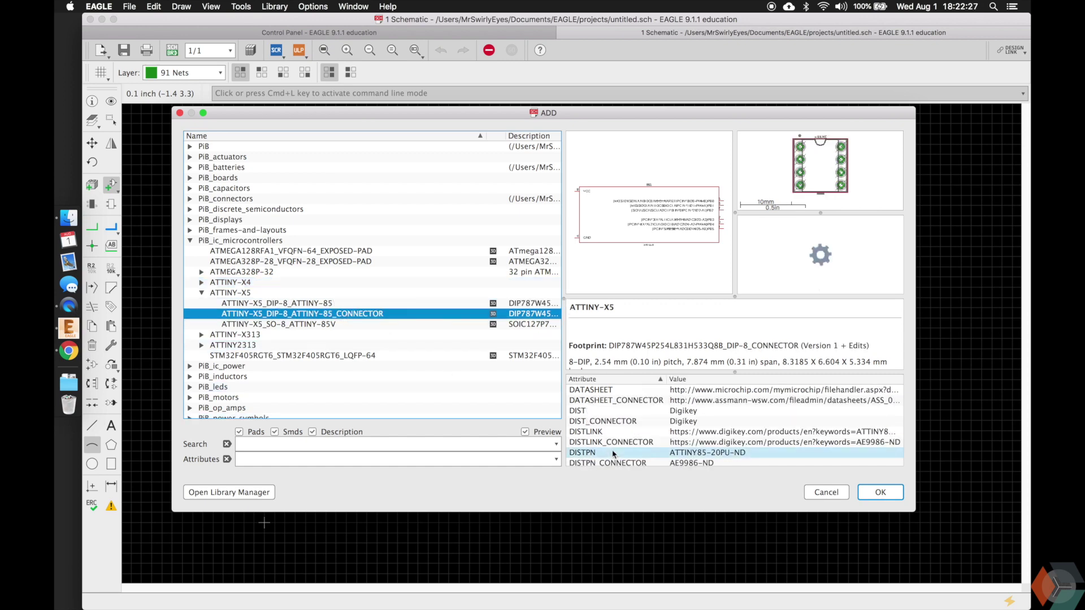
Look through the connector variant's attributes and open its DISTLINK_CONNECTOR address for AE9986-ND in Chrome
scroll(684, 397, down, 1)
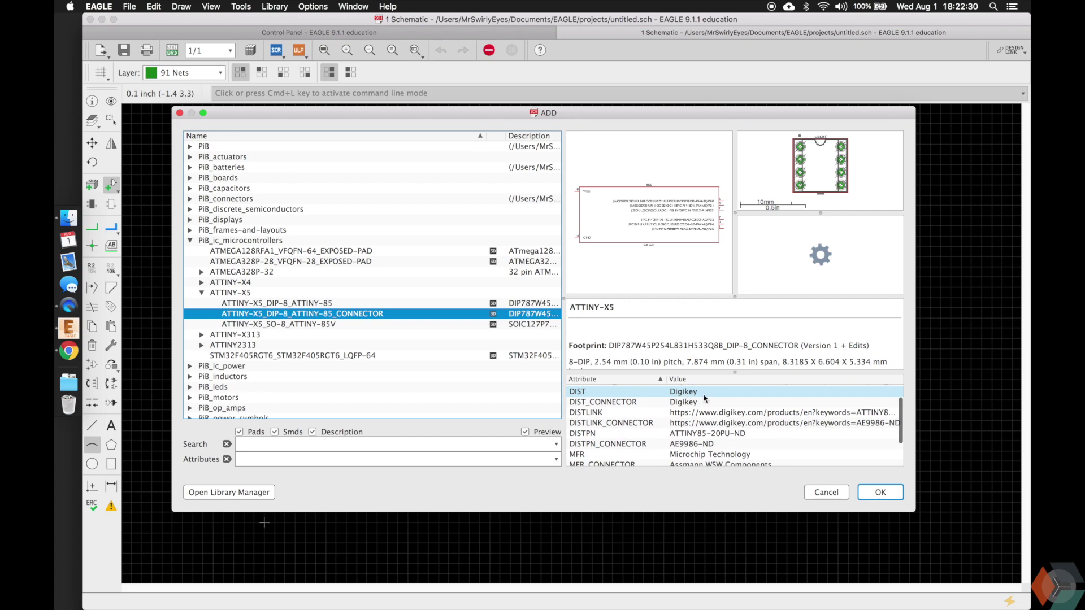
scroll(685, 407, up, 1)
click(689, 437)
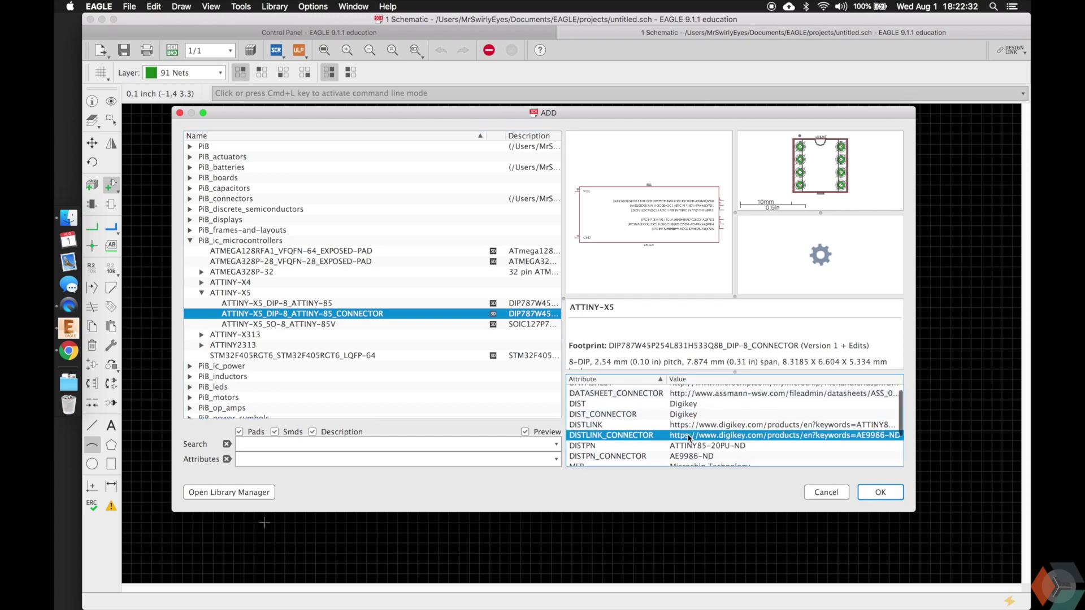
click(66, 352)
text(https://www.digikey.com/products/en?keywords=AE9986-ND)
key(Return)
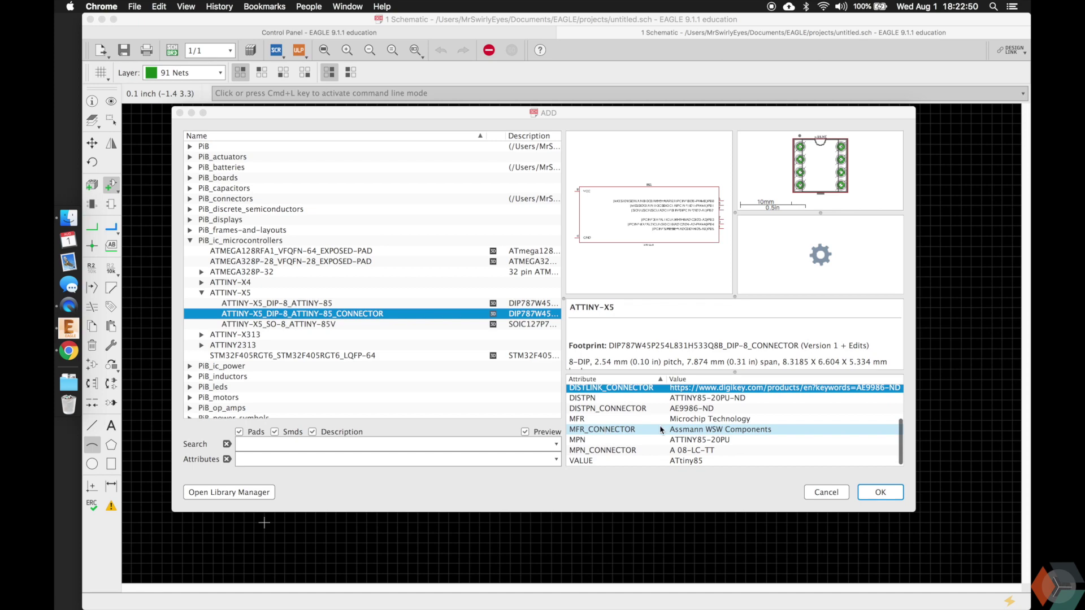
Select ATTINY-X5_SO-8_ATTINY-85V to preview the surface-mount variant's footprint and attributes
click(303, 325)
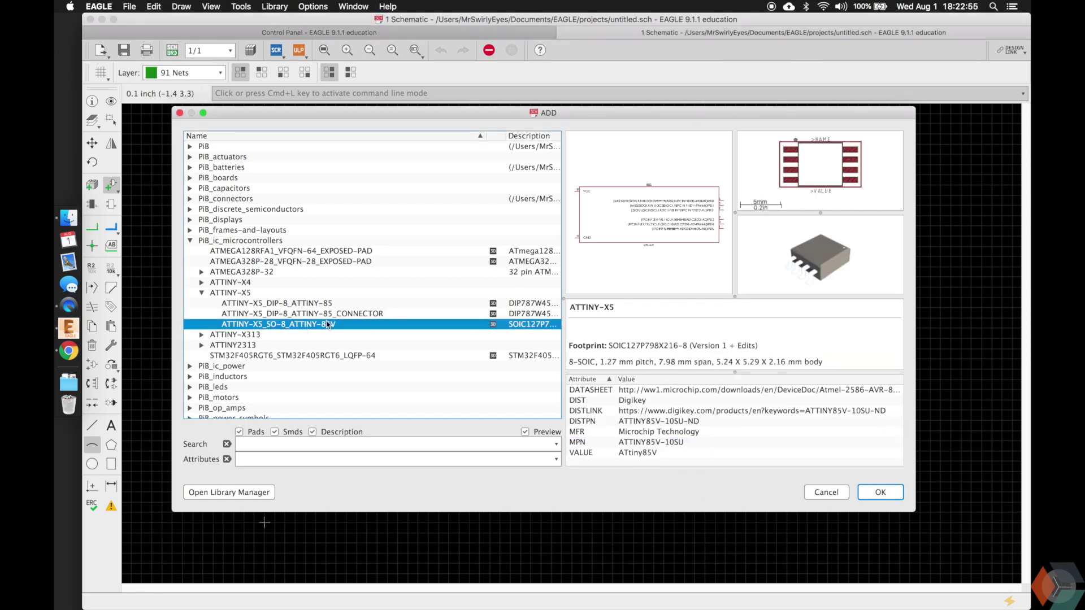
Compare the DIP-8, DIP-8 connector and SO-8 ATtiny85 variants' footprints, and read the SO-8 variant's footprint and 3D package descriptions
click(327, 304)
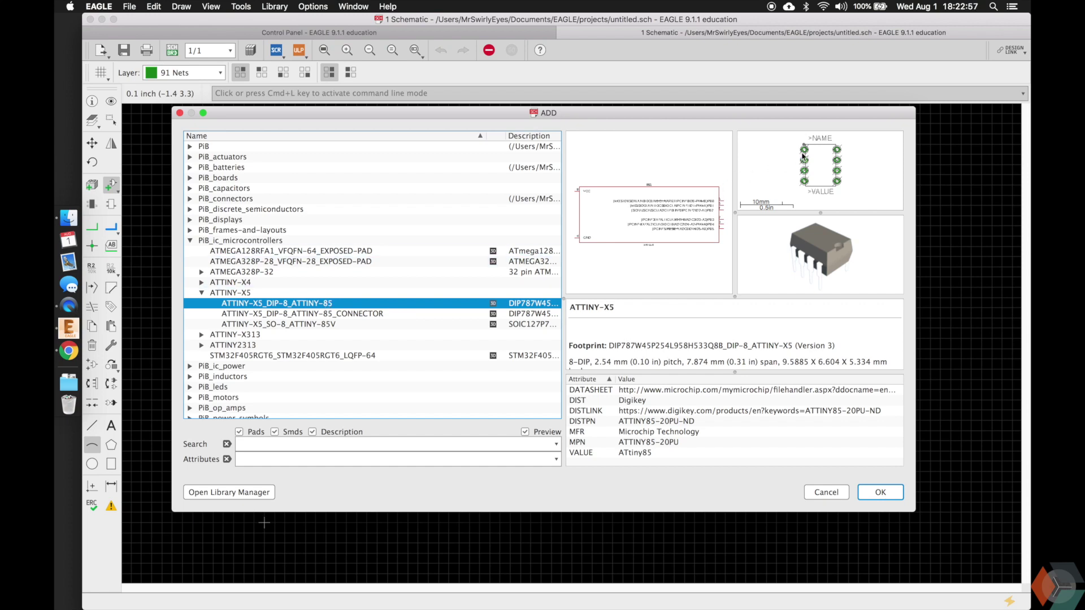
click(290, 324)
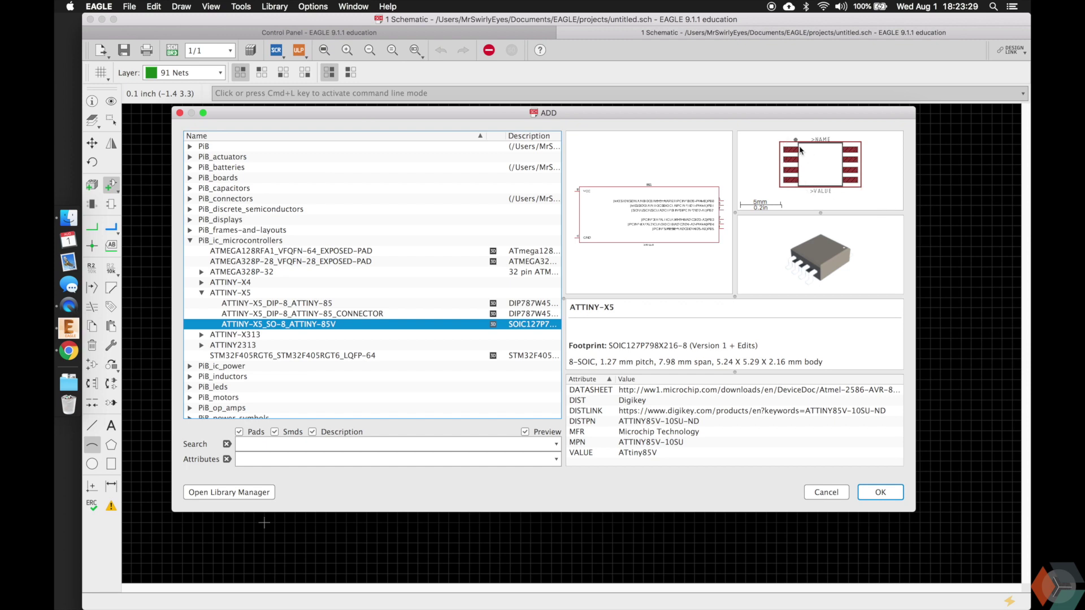
key(Up)
key(Up)
key(Down)
key(Down)
key(Up)
key(Up)
key(Down)
key(Down)
scroll(706, 351, down, 3)
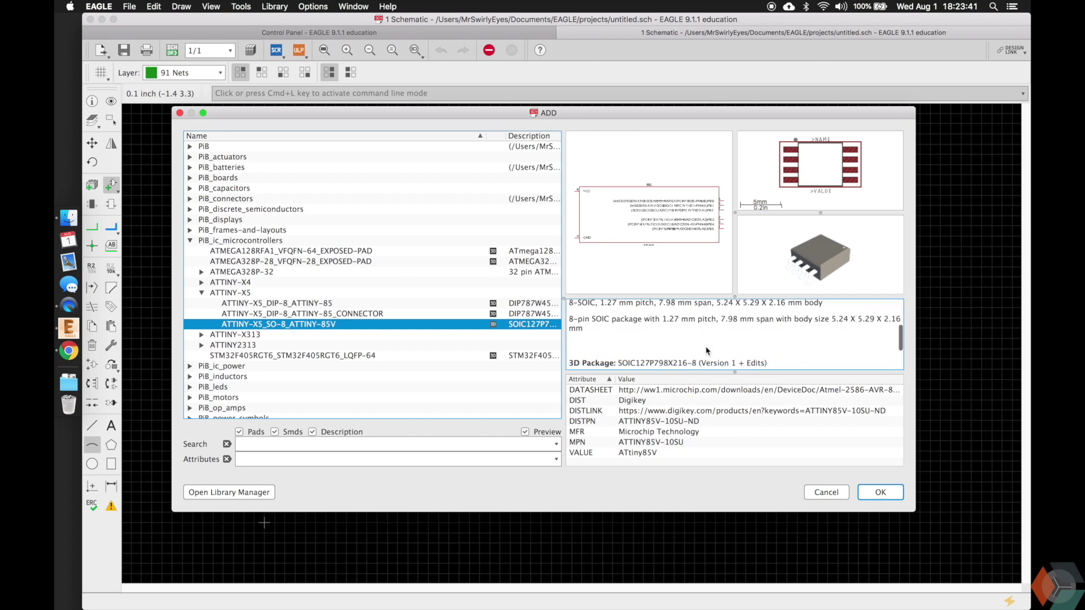
scroll(707, 351, down, 2)
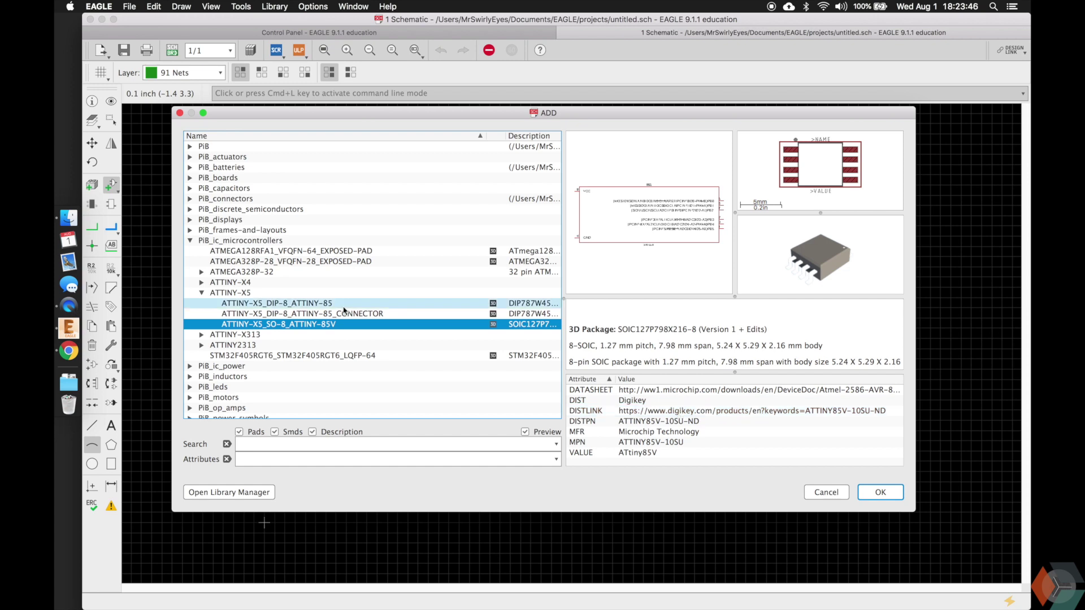
Switch between ATTINY-X5_DIP-8_ATTINY-85 and the variants below it to compare their previews
click(281, 304)
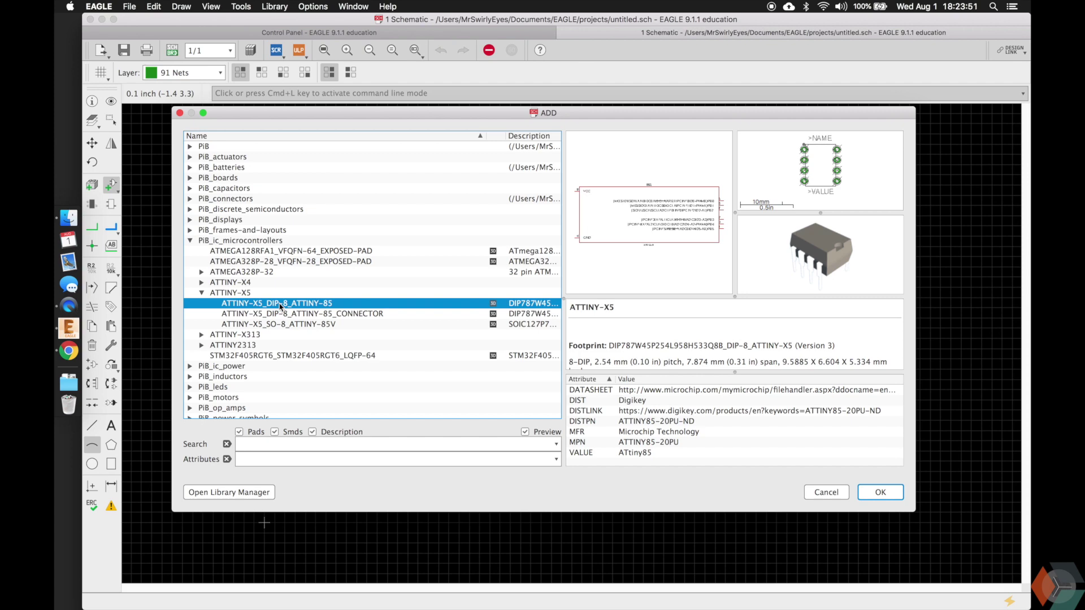
key(Down)
key(Down)
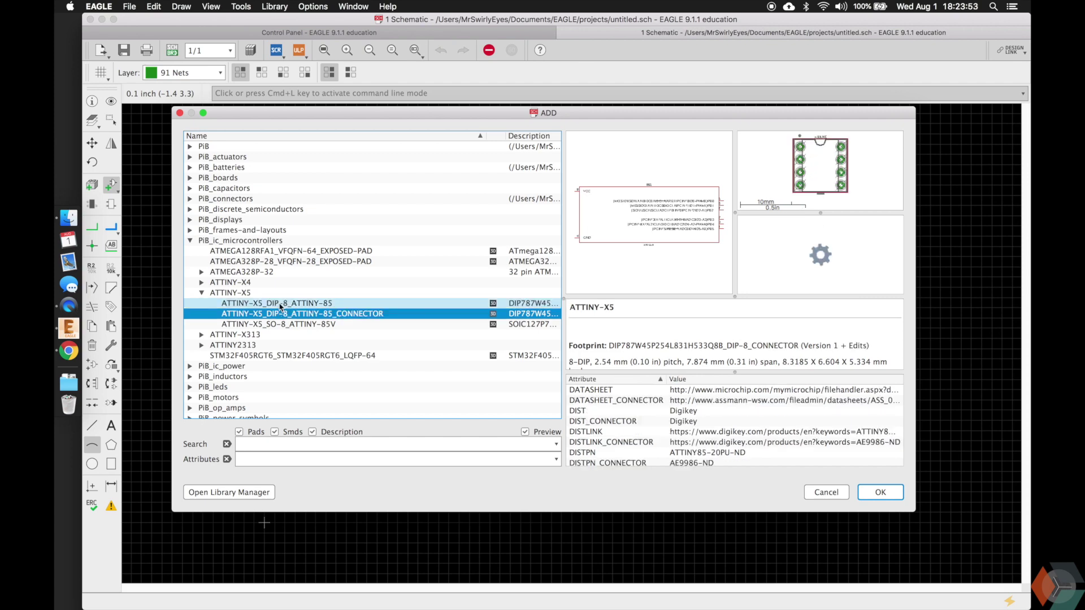
key(Up)
key(Up)
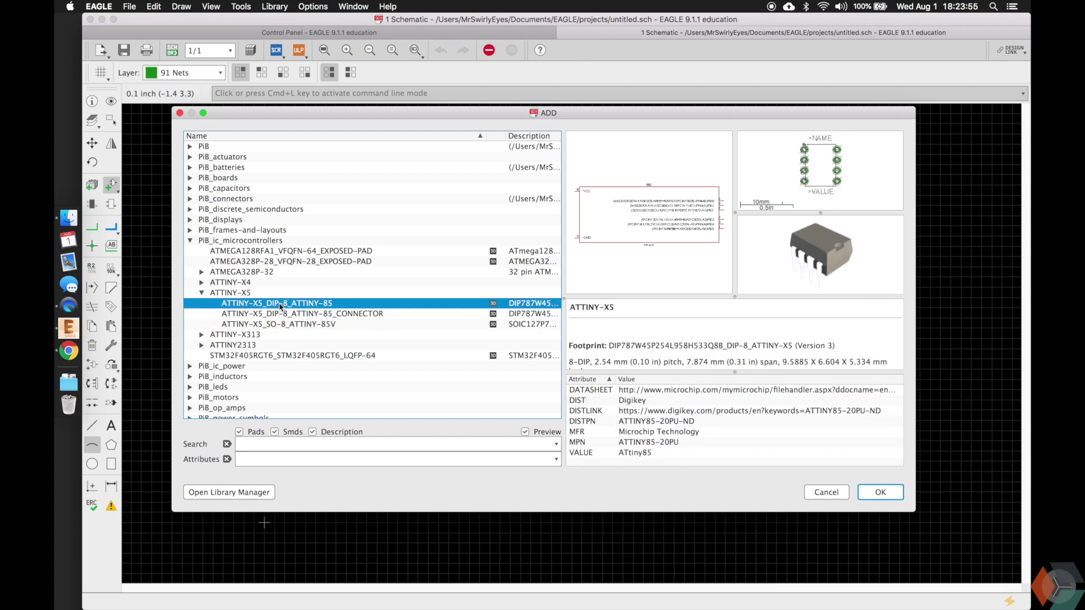
Place one ATTINY-X5_DIP-8_ATTINY-85 near the middle of the schematic and leave the ADD command
key(Down)
key(Up)
key(Return)
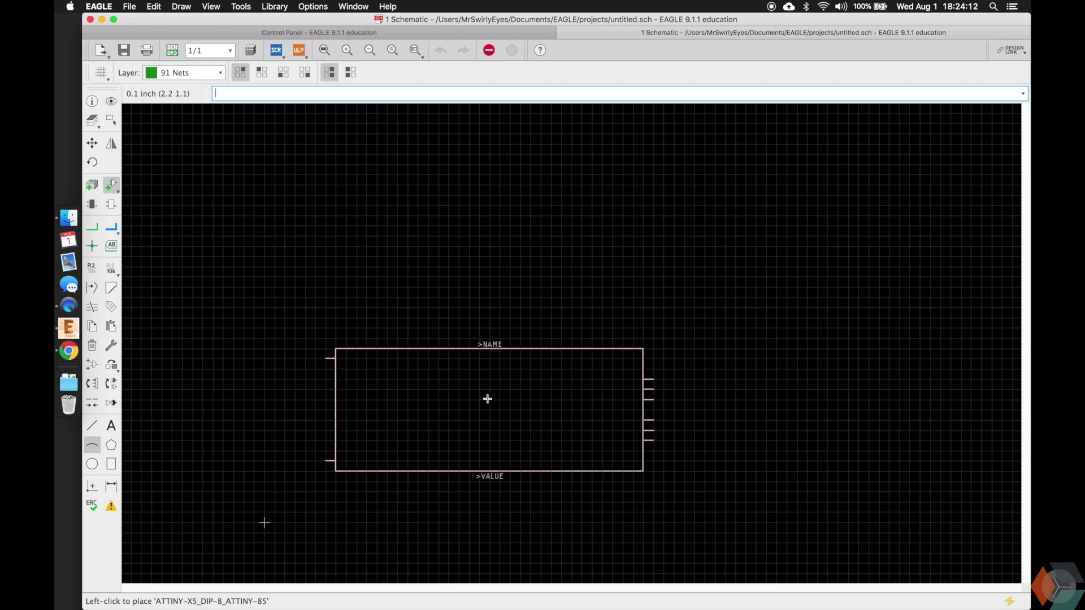
click(466, 410)
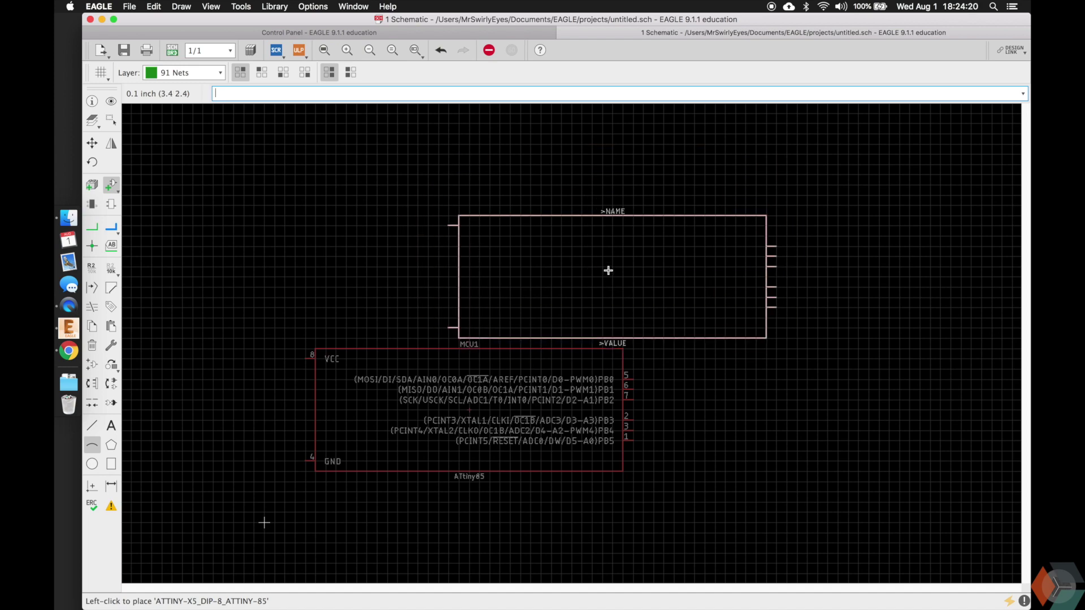
key(Escape)
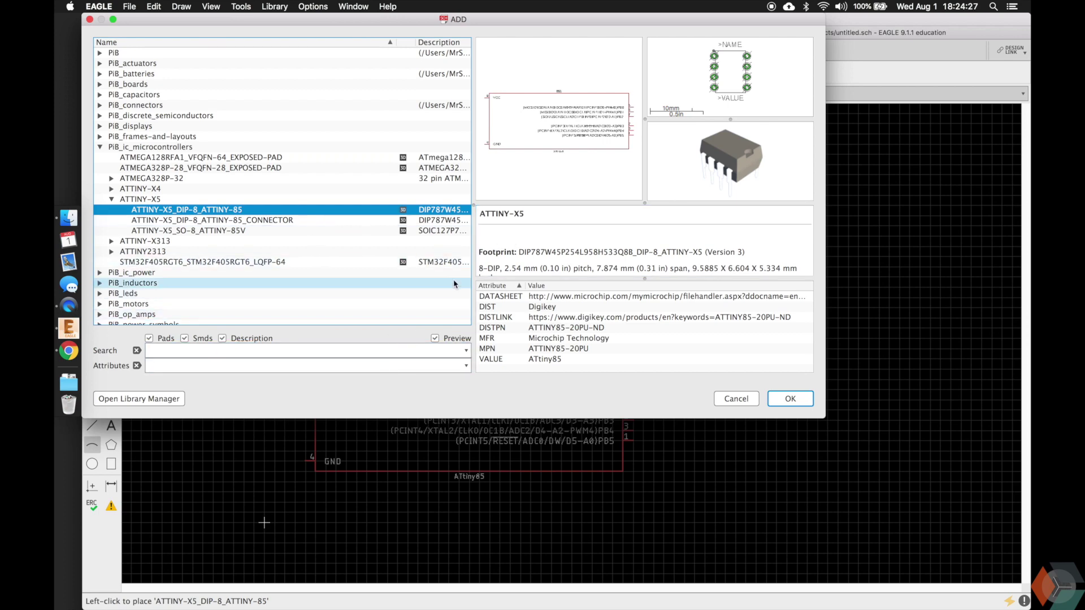
key(Escape)
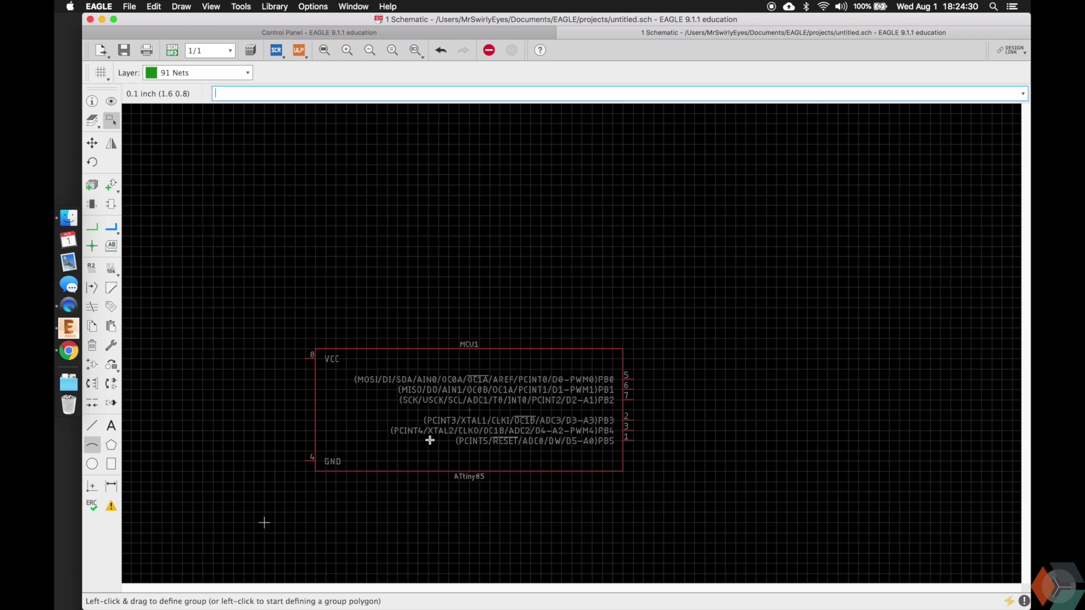
Examine the placed ATtiny85 symbol and its pin numbers up close
scroll(431, 514, up, 4)
scroll(328, 388, up, 1)
scroll(328, 388, up, 1)
scroll(328, 388, down, 2)
scroll(328, 388, left, 2)
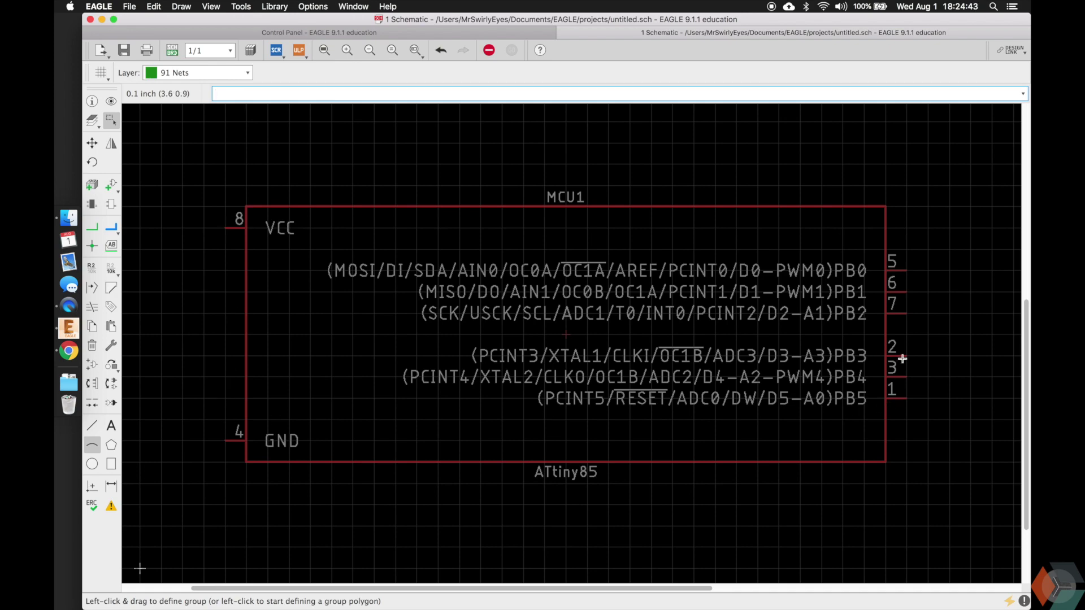
Reopen the ADD dialog to check the DIP-8 ATtiny85's footprint against the symbol's pins, and close it
text(add)
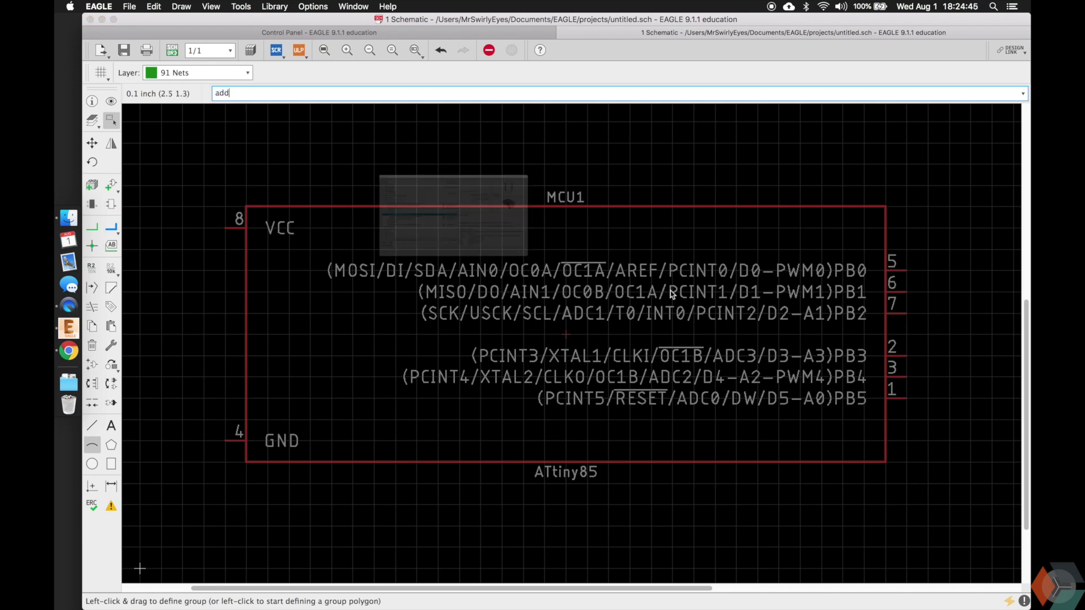
key(Return)
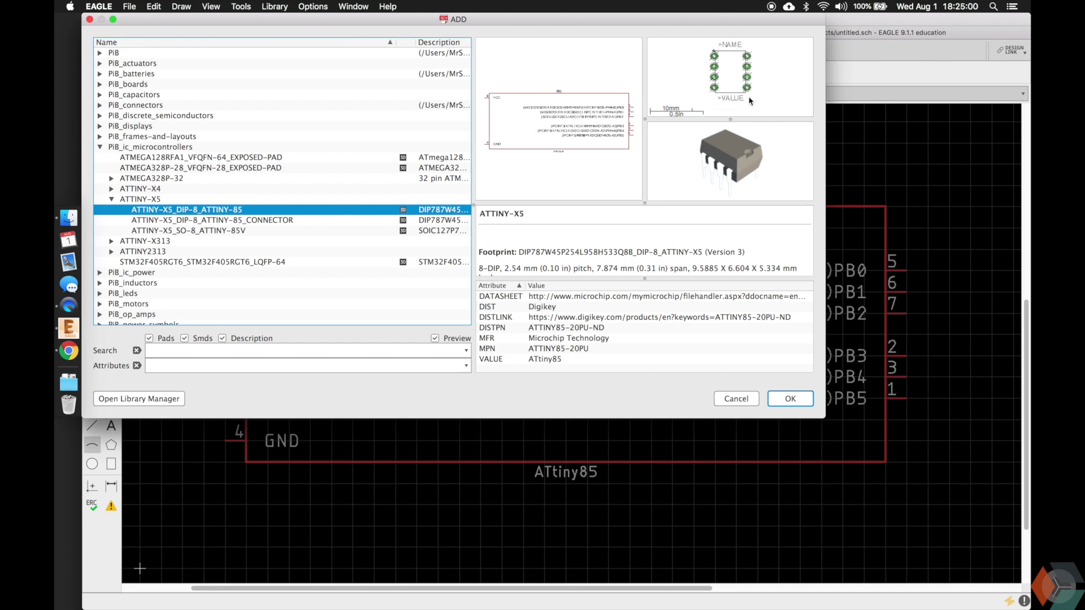
key(Escape)
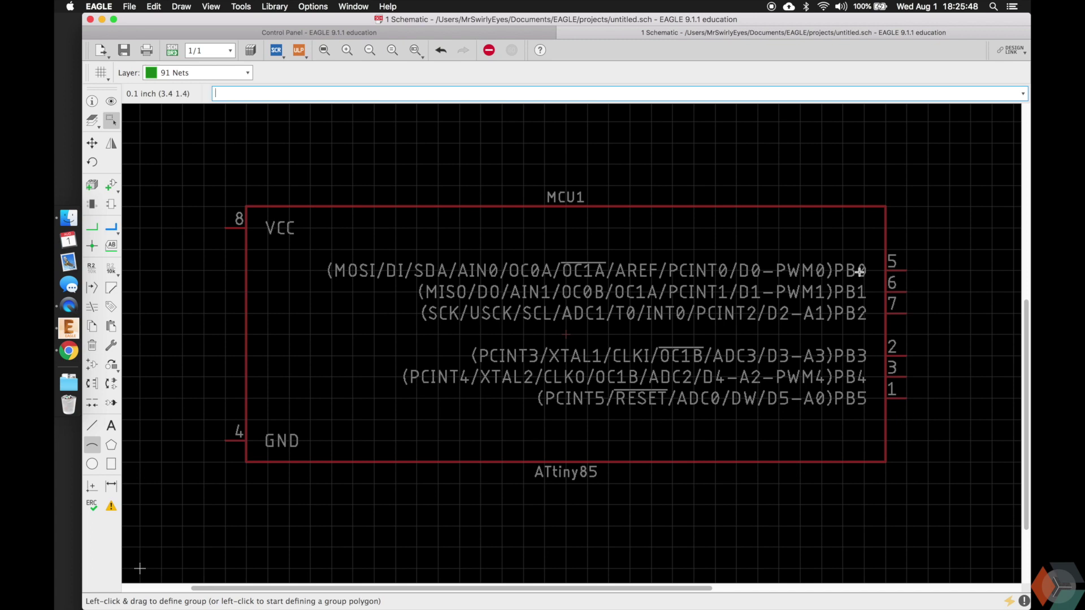
Examine the alternate functions labelled on the ATtiny85's pins PB0 to PB5
scroll(864, 401, right, 2)
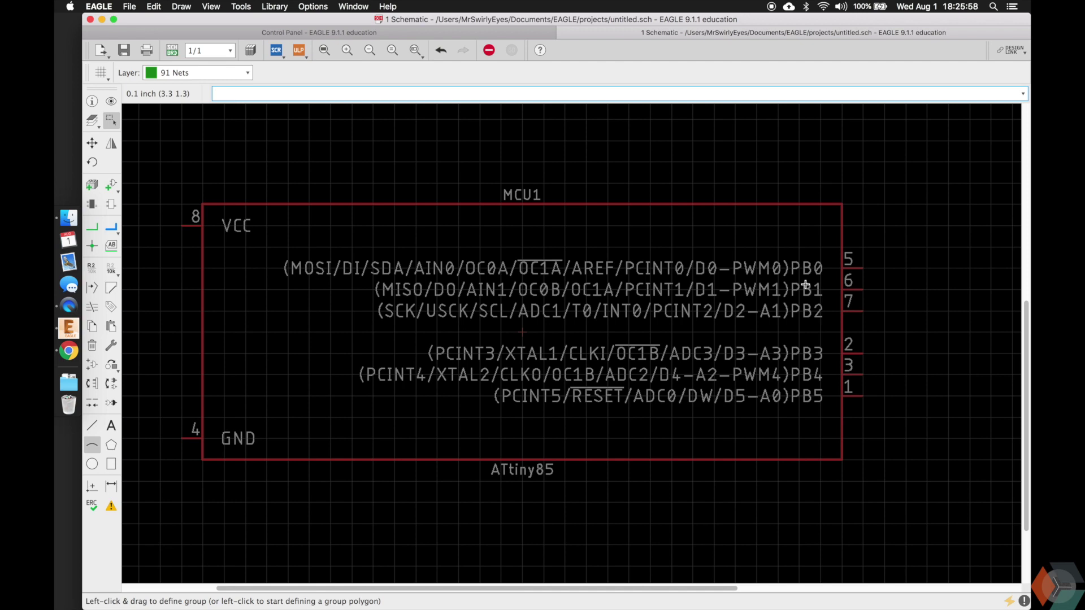
scroll(798, 387, left, 2)
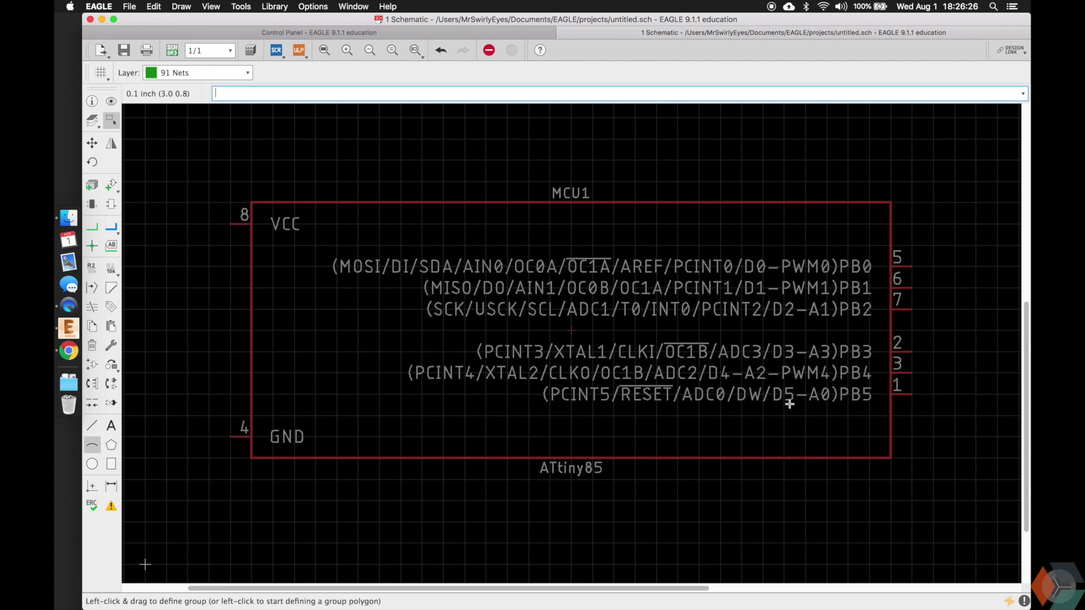
scroll(789, 403, right, 2)
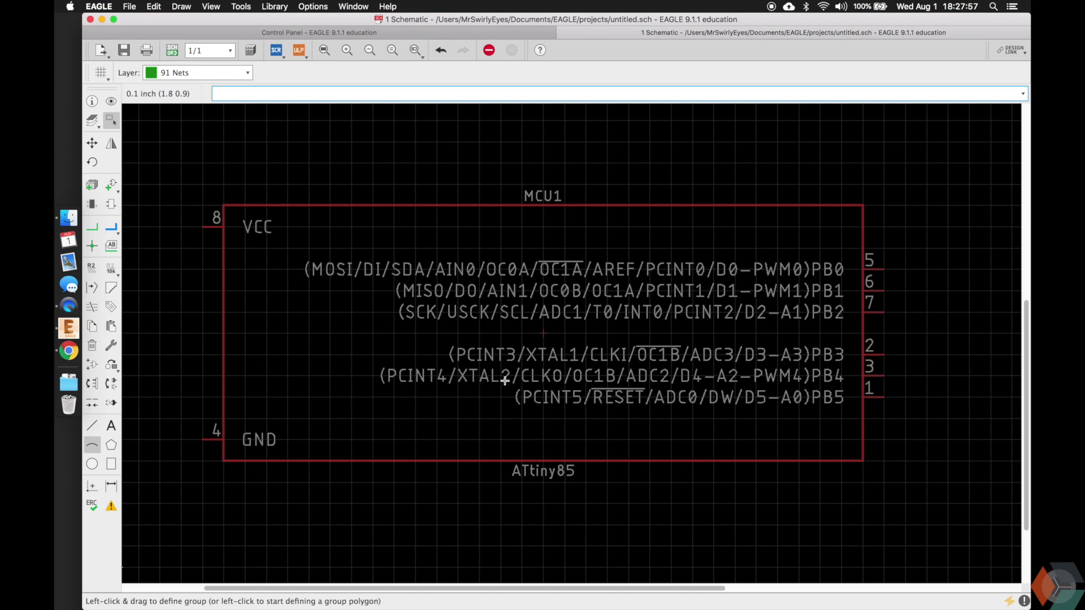
scroll(504, 381, right, 2)
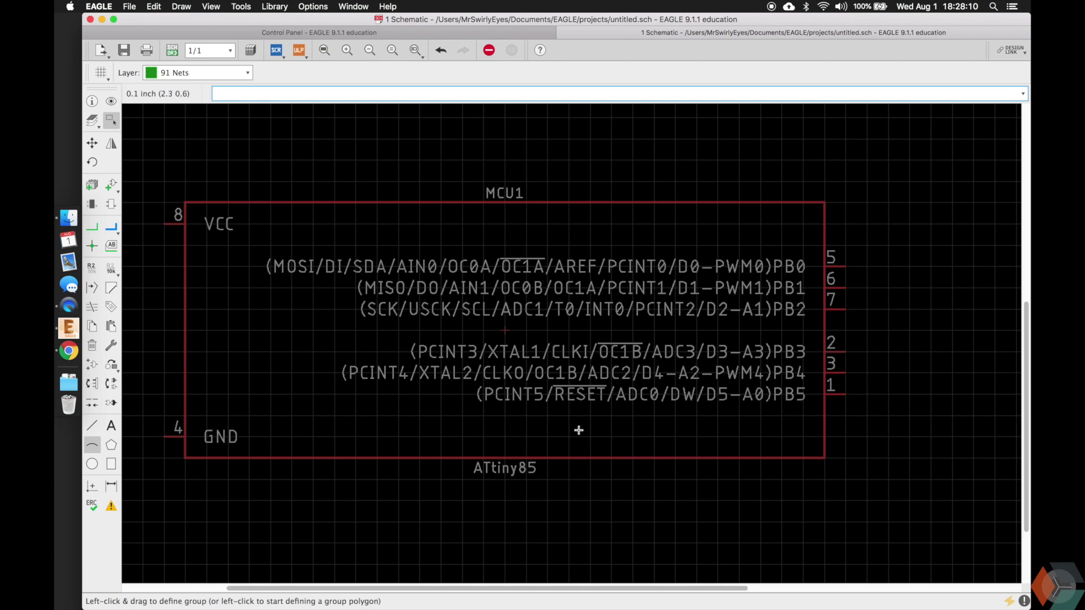
scroll(579, 430, left, 3)
scroll(579, 430, up, 1)
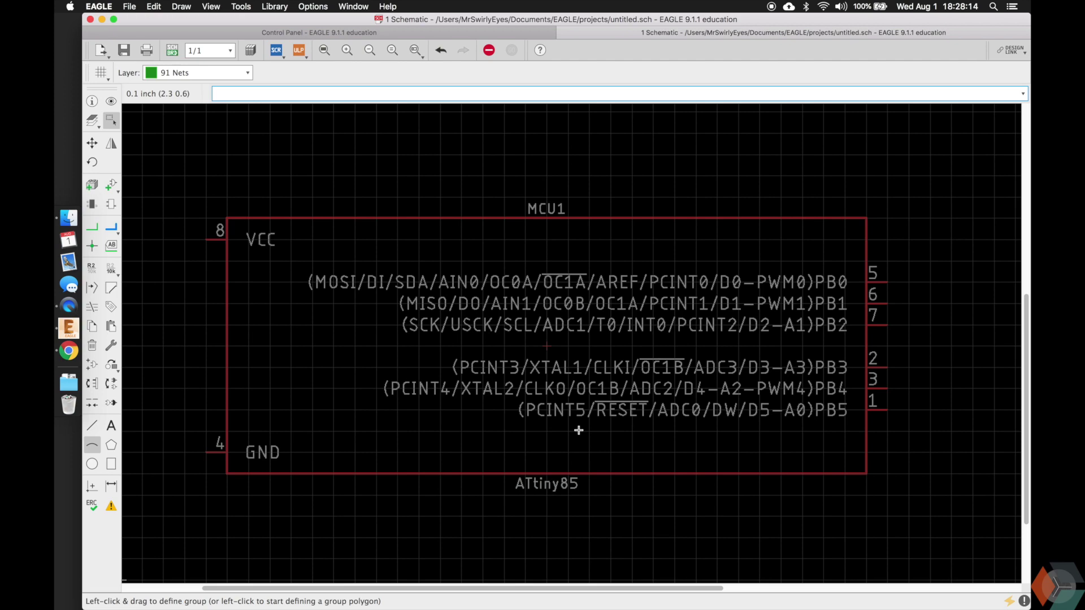
scroll(578, 429, down, 3)
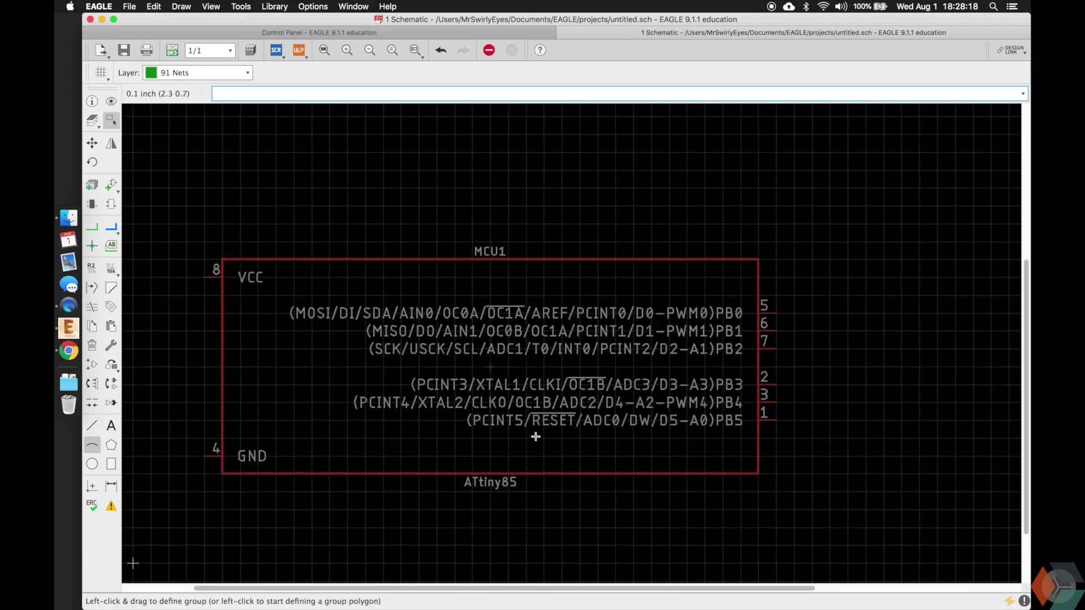
scroll(645, 433, down, 3)
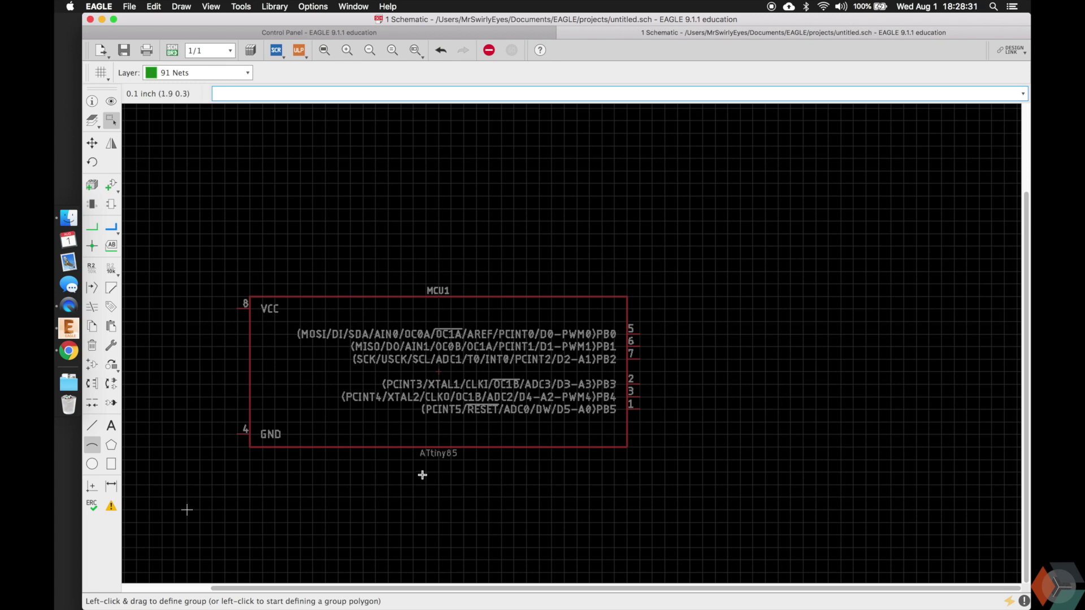
Place a copy of the ATtiny85 symbol above the original, and undo the copy
scroll(430, 272, up, 1)
scroll(430, 272, up, 1)
key(super+c)
click(453, 424)
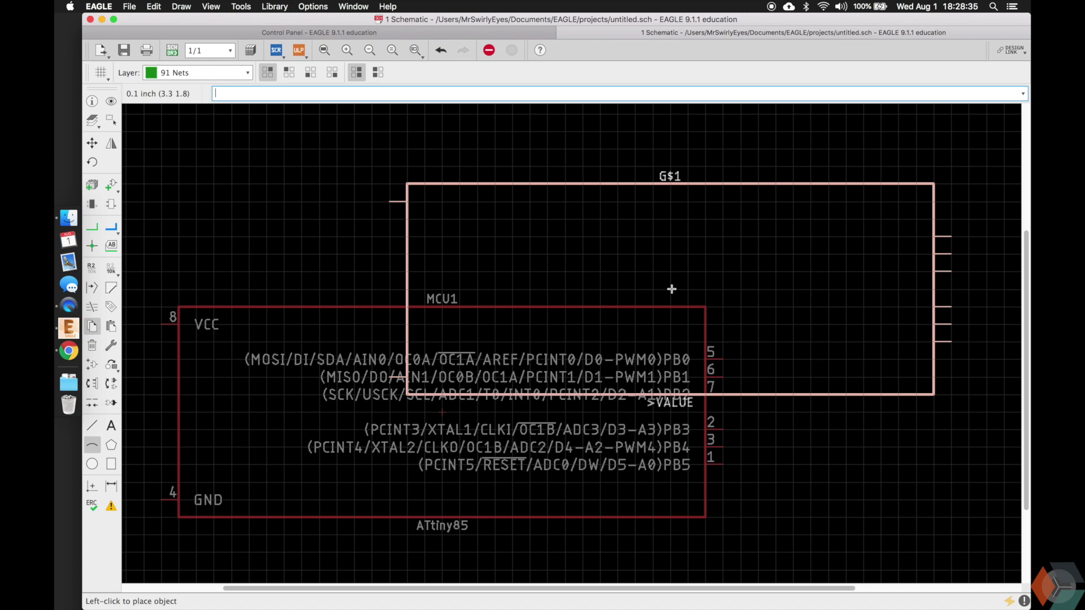
click(671, 288)
key(super+z)
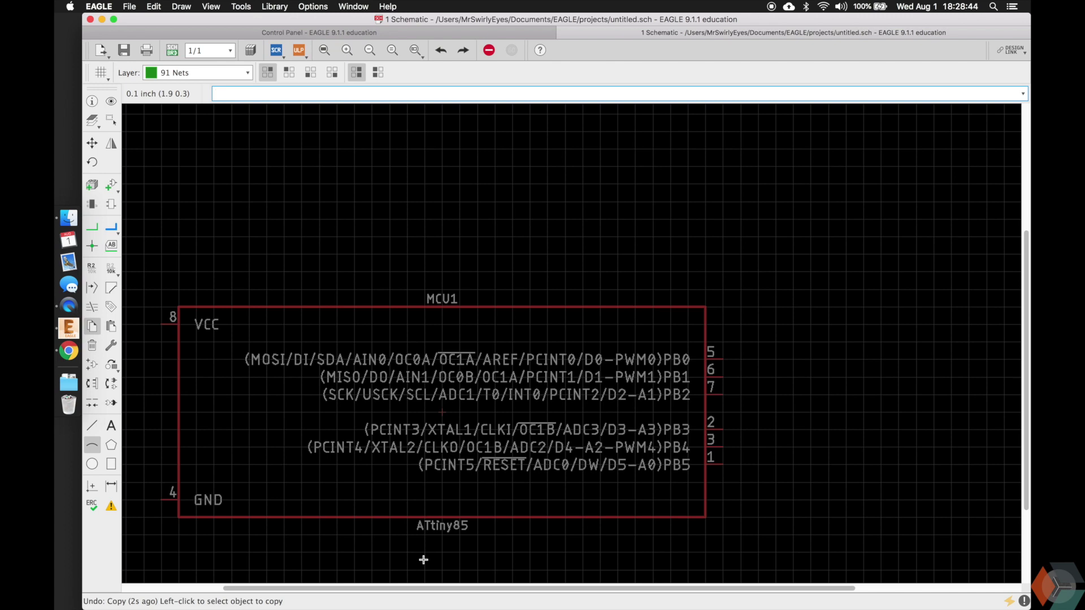
scroll(429, 540, down, 5)
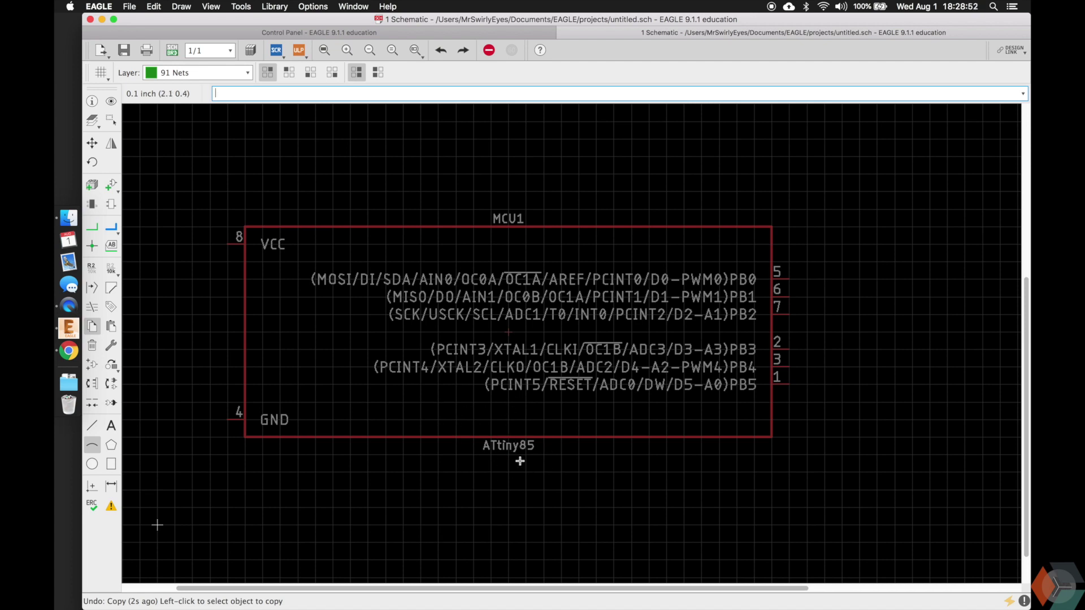
scroll(519, 461, up, 5)
scroll(520, 461, right, 6)
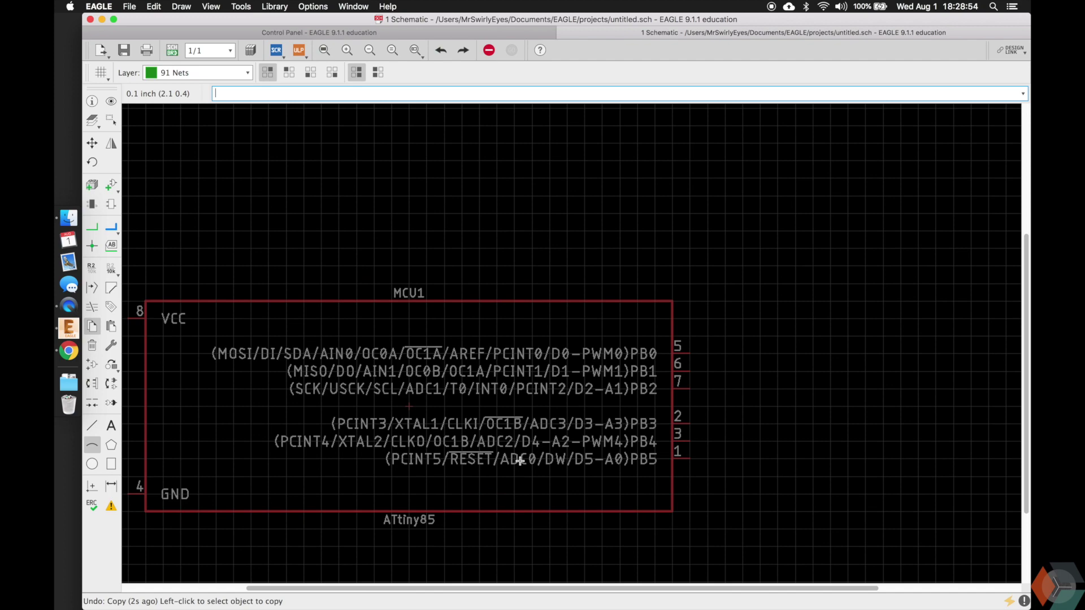
scroll(520, 461, left, 3)
scroll(520, 461, up, 1)
scroll(630, 411, right, 3)
scroll(630, 411, down, 1)
Reopen the ADD dialog, collapse the PiB_ic_microcontrollers library and expand PiB_leds
text(add)
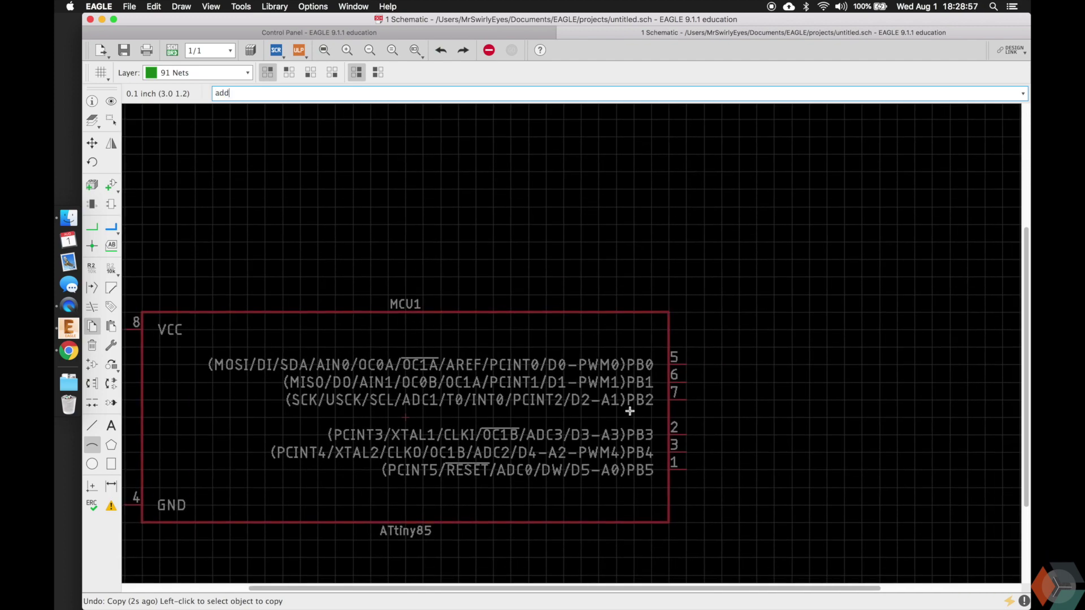
key(Return)
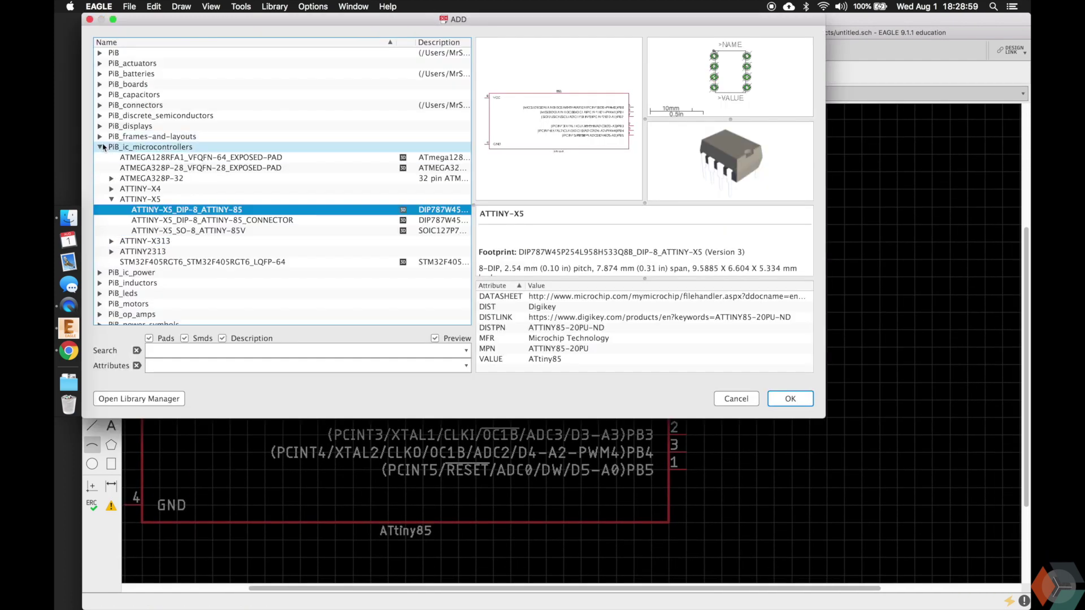
click(101, 147)
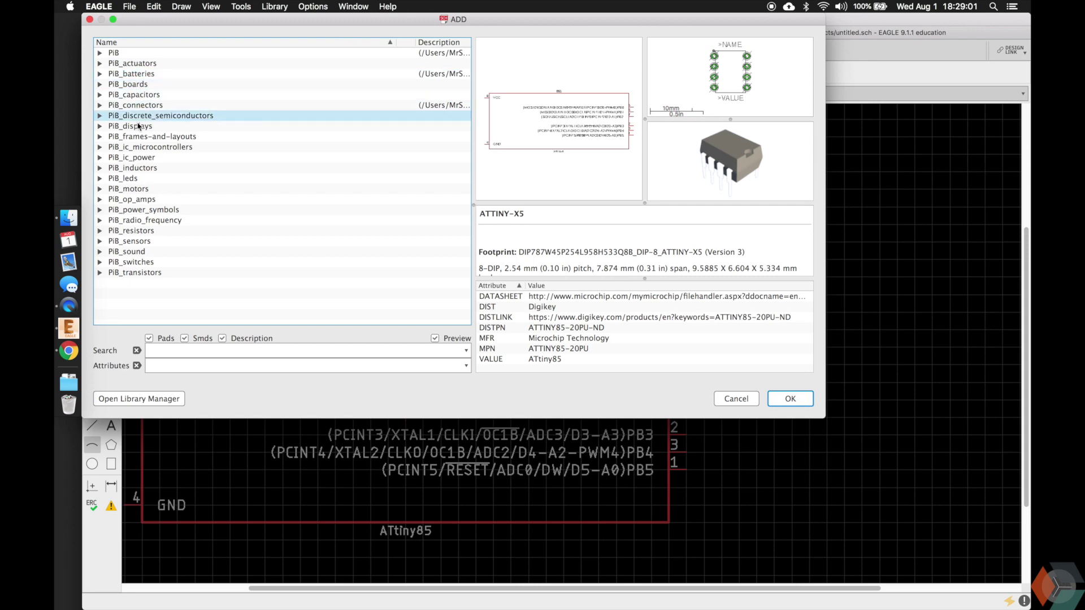
click(99, 180)
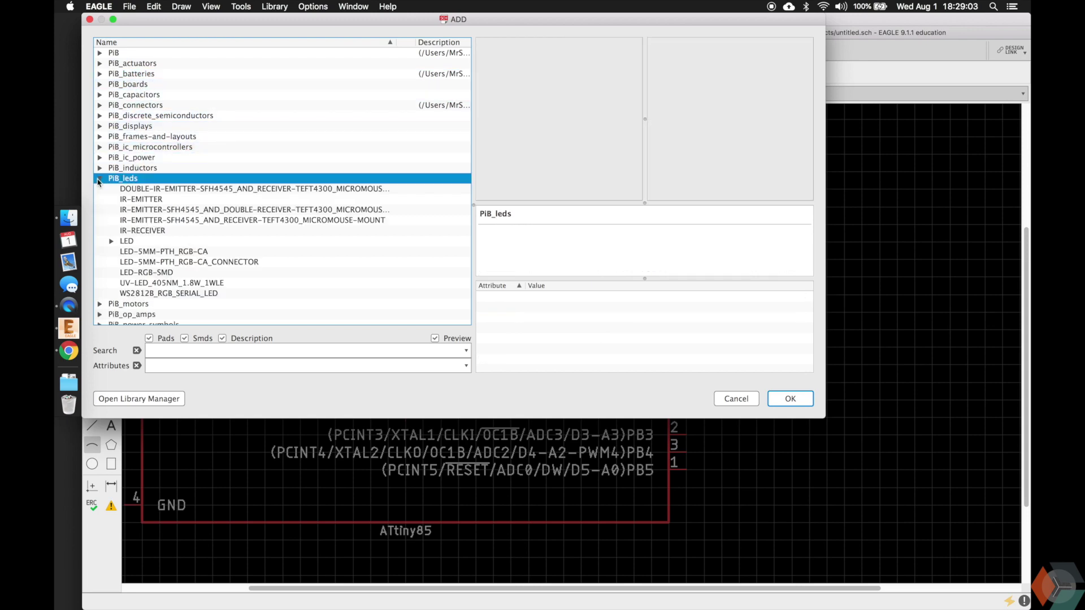
Look through the IR emitter and receiver parts in PiB_leds, from the double IR emitter mount to IR-RECEIVER
click(135, 187)
scroll(136, 187, down, 1)
key(Down)
key(Down)
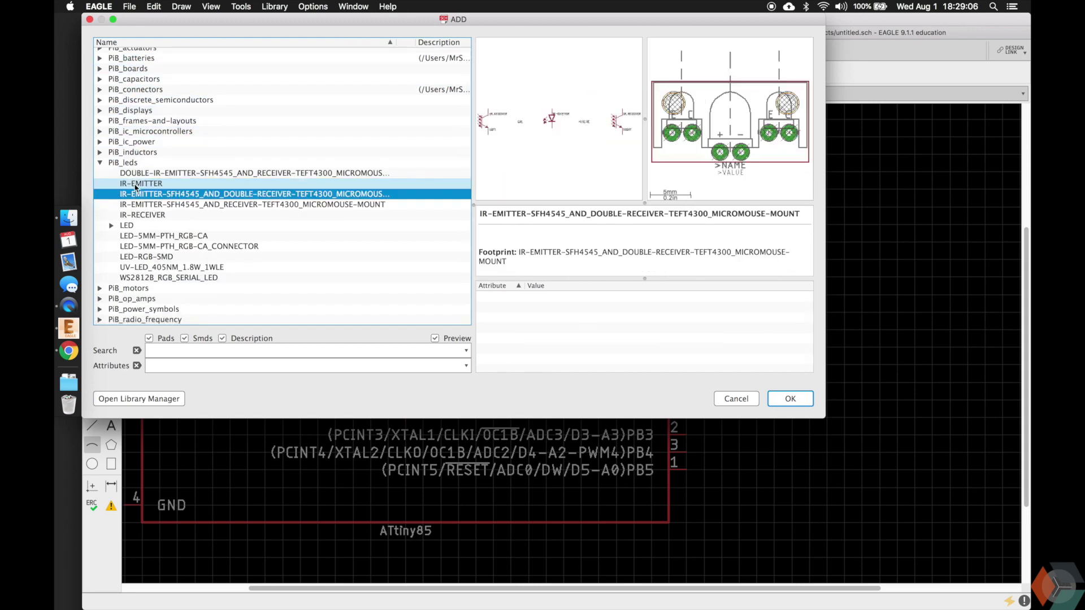
key(Down)
key(Down)
scroll(135, 187, down, 1)
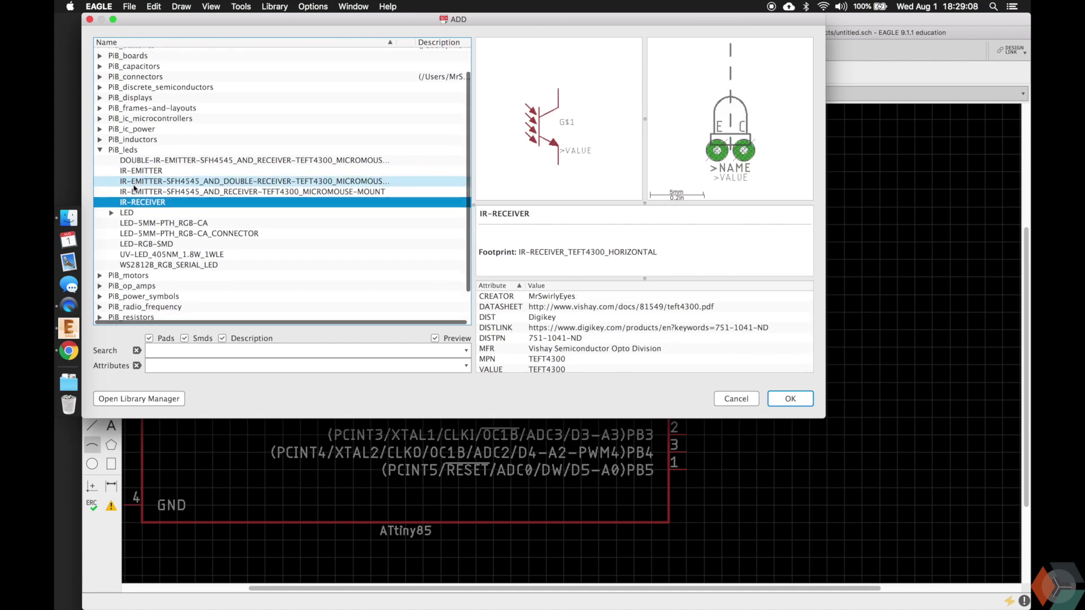
click(141, 162)
key(Down)
key(Down)
key(Down)
key(Down)
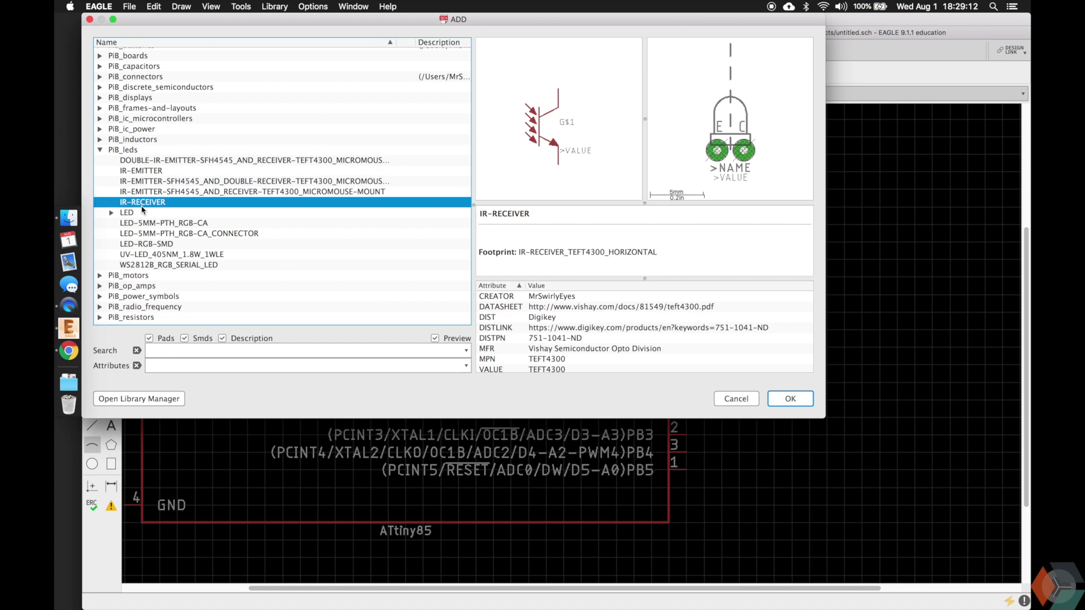
Look through the RGB and UV LED parts in PiB_leds, from LED-5MM-PTH_RGB-CA to UV-LED_405NM_1.8W_1WLE
click(136, 224)
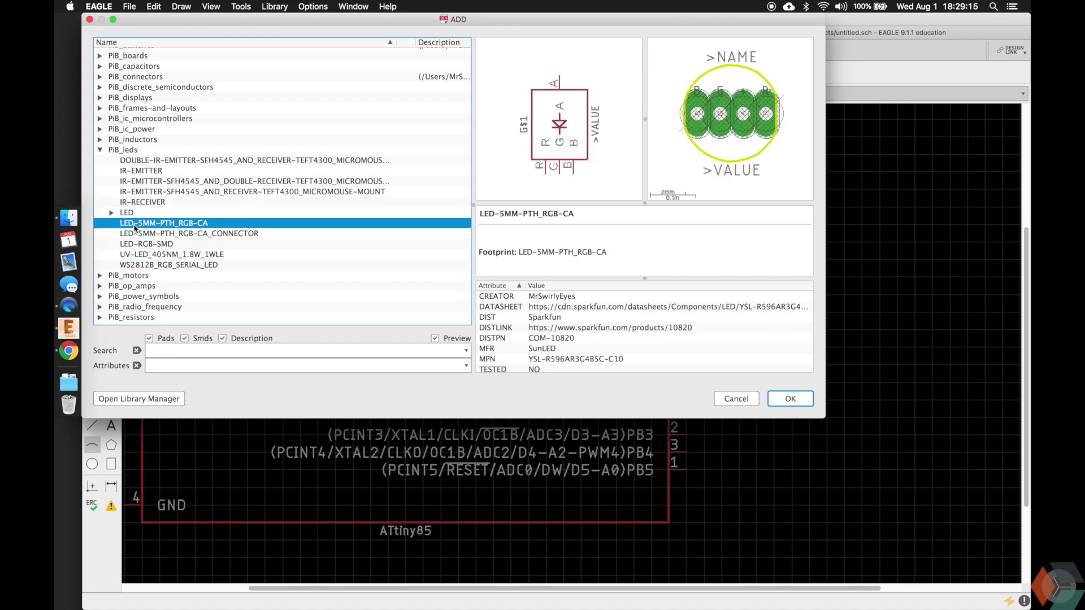
key(Down)
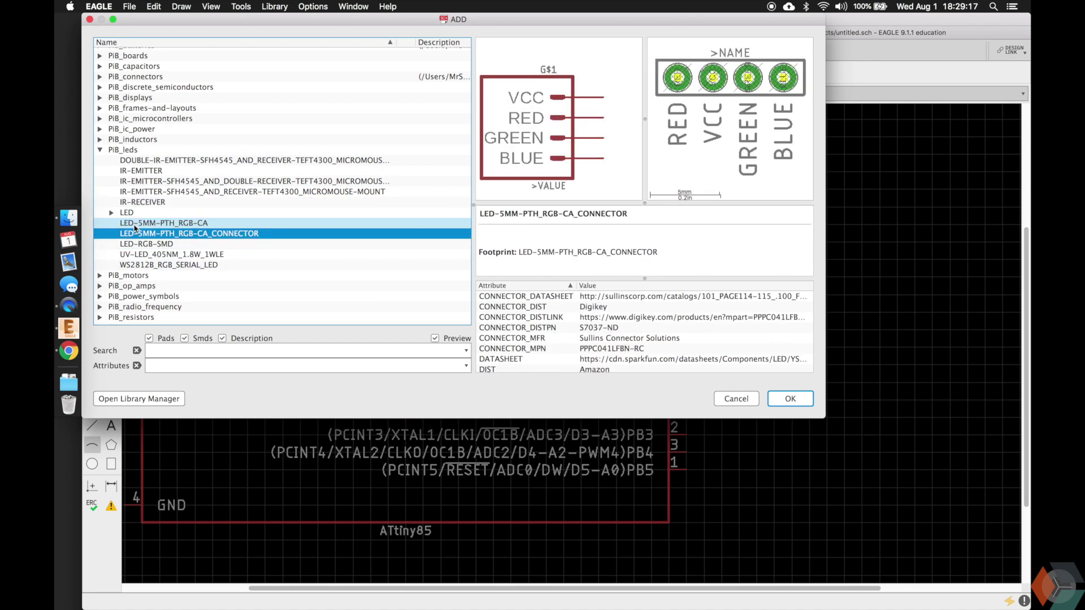
key(Down)
key(Down)
key(Down)
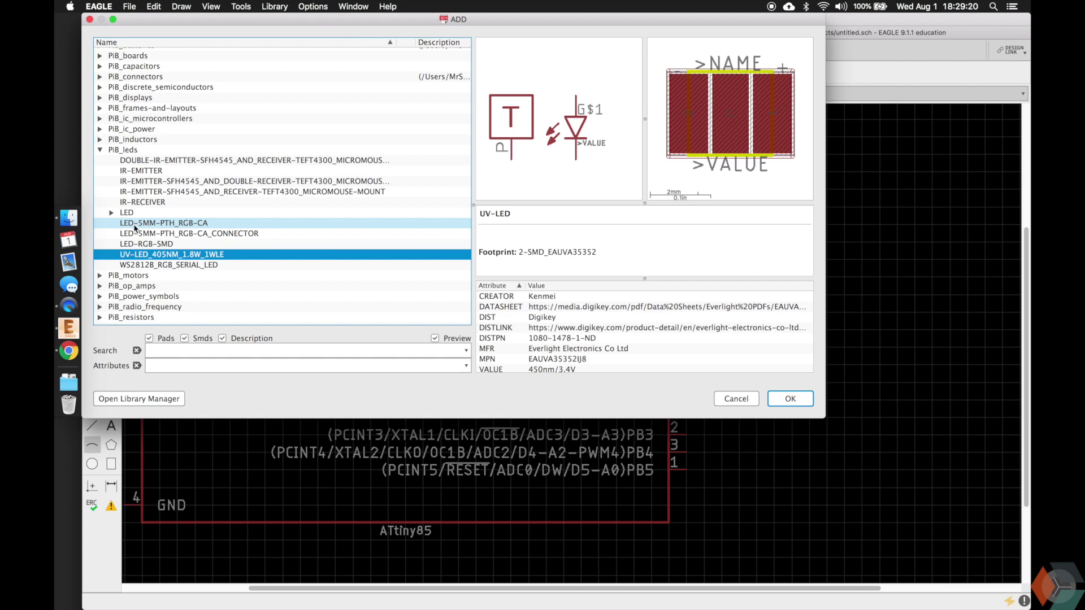
key(Up)
key(Up)
Expand the LED device in PiB_leds and browse its variants from LED_PTH_T-1_3/4_5MM_NO-COLOR down to LED_SMD-0805_DISCRETE_YELLOW
click(130, 215)
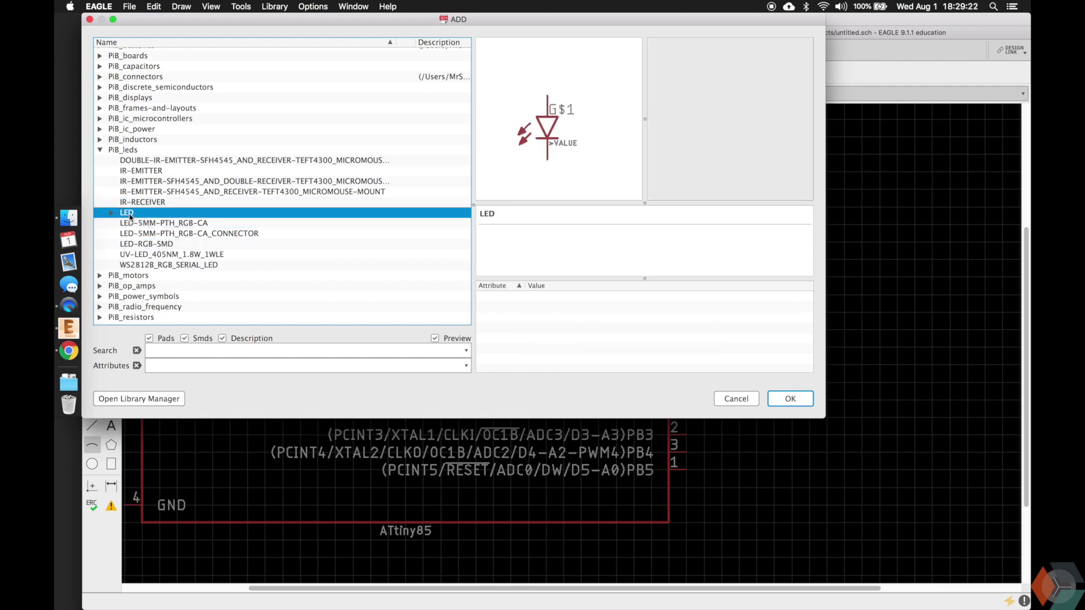
click(110, 214)
scroll(114, 215, down, 5)
scroll(114, 216, up, 2)
click(164, 104)
key(Down)
key(Down)
key(Down)
key(Down)
key(Down)
key(Down)
key(Down)
key(Down)
key(Down)
key(Down)
key(Down)
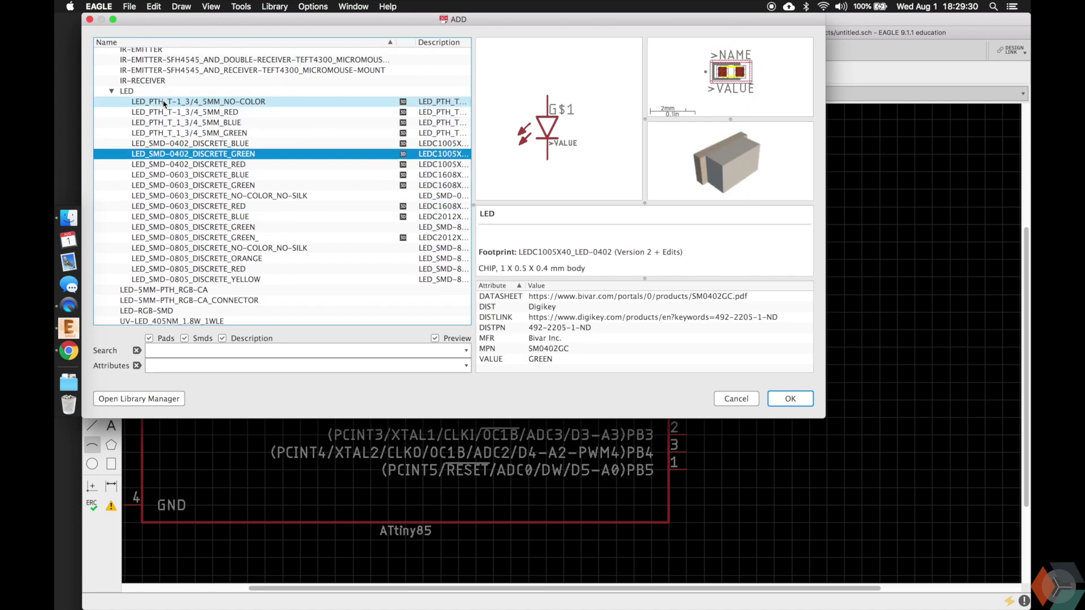
key(Down)
key(Down)
key(Down)
key(Down)
key(Down)
key(Down)
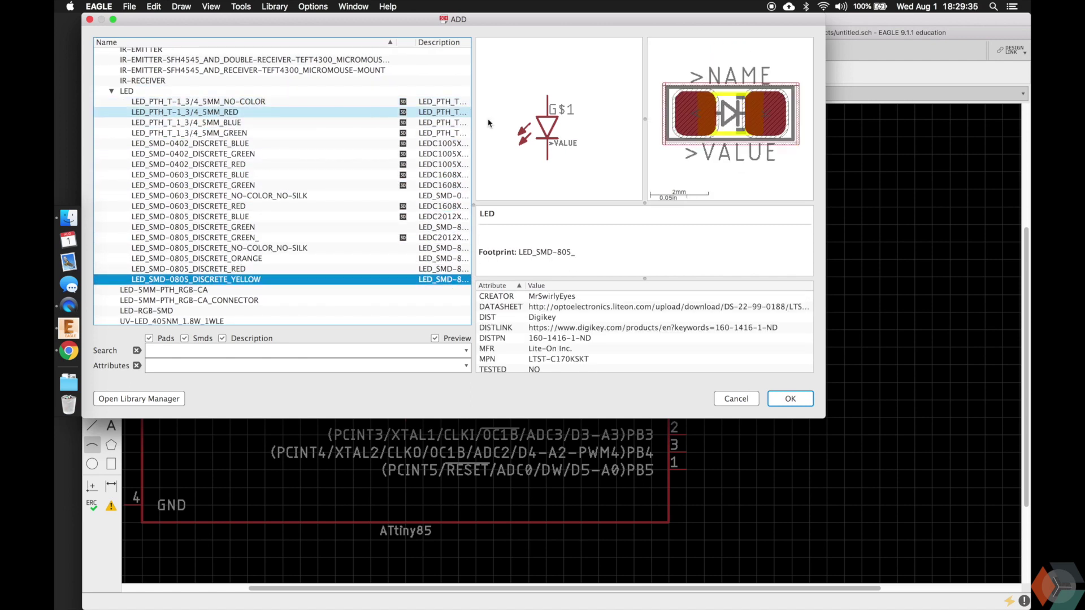
Browse back up through the LED variants to LED_PTH_T-1_3/4_5MM_NO-COLOR
key(Up)
key(Up)
key(Up)
key(Up)
key(Up)
key(Up)
key(Up)
key(Up)
key(Up)
key(Up)
key(Up)
key(Up)
key(Up)
key(Up)
key(Up)
key(Up)
key(Up)
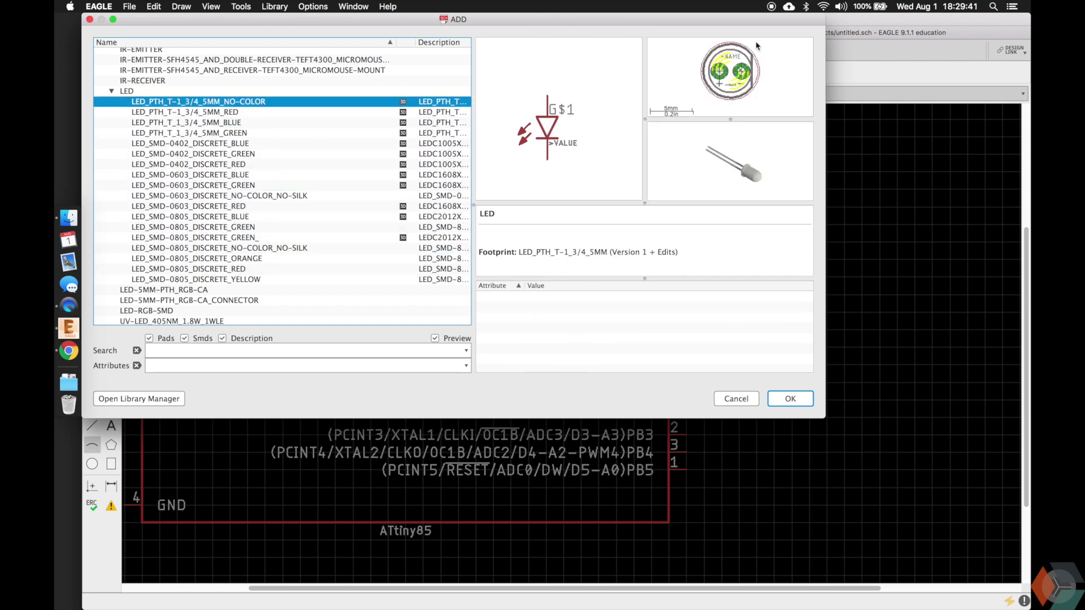
Copy the Digikey link from LED_PTH_T-1_3/4_5MM_RED's attributes and open it in Chrome
click(625, 270)
click(154, 106)
key(Down)
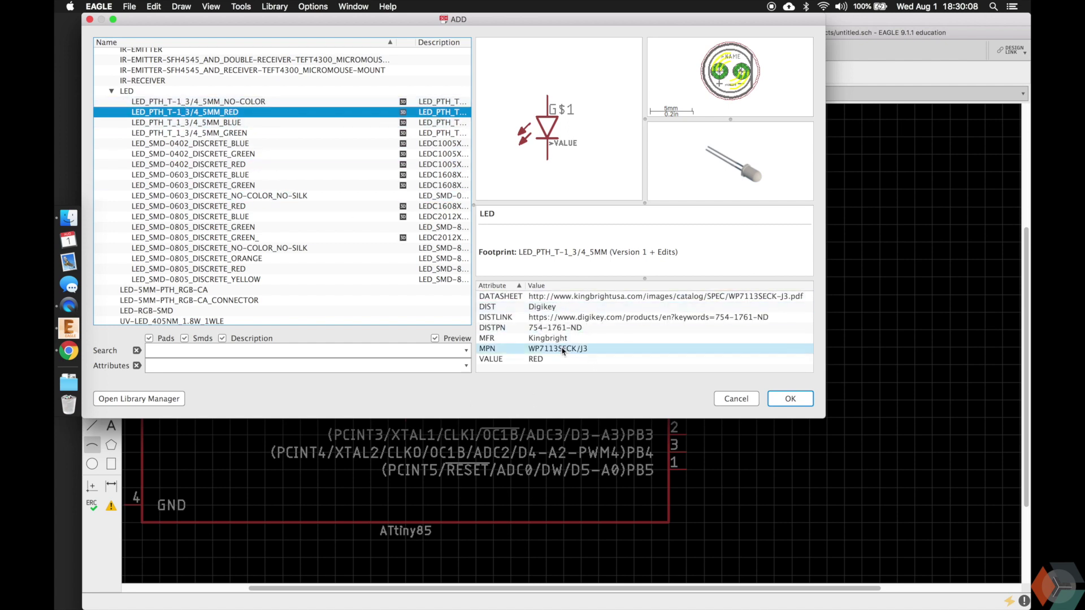
click(568, 318)
click(63, 356)
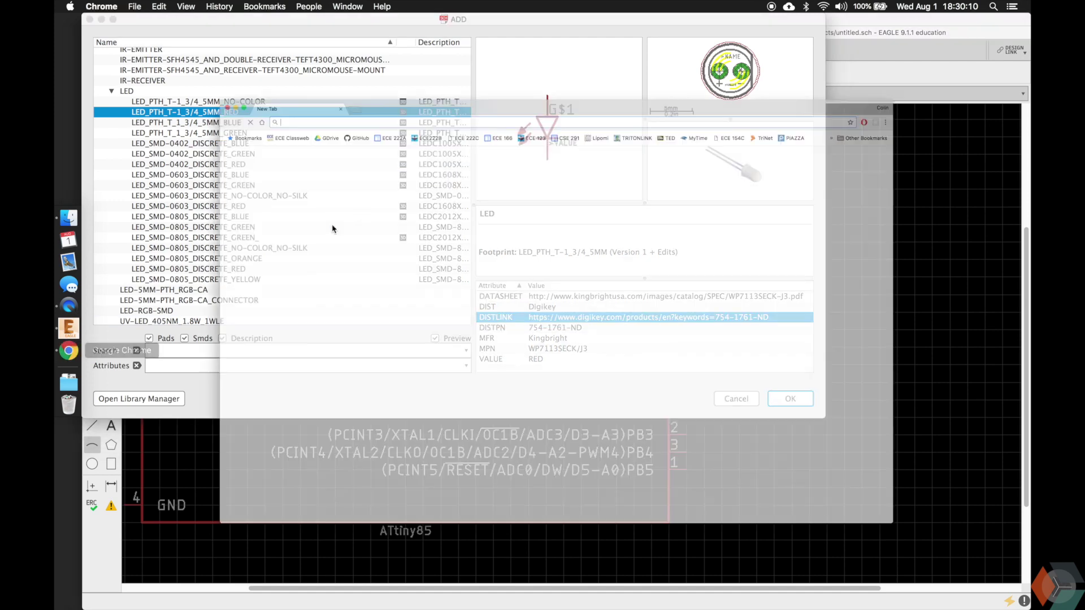
key(super+v)
key(Return)
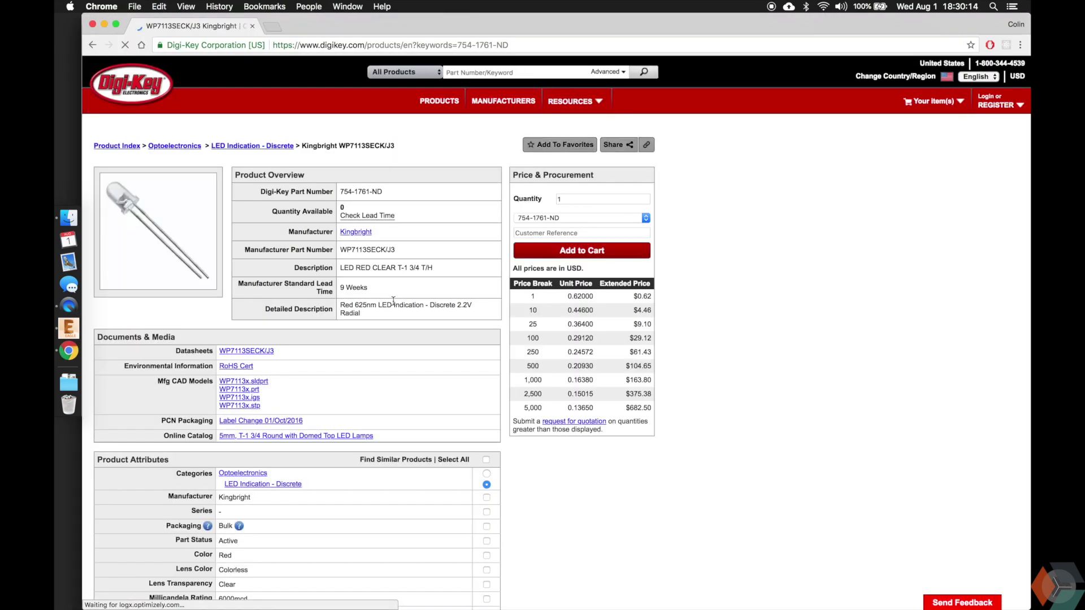
Check the LED's product attributes and available quantity on the Digi-Key page
scroll(291, 404, down, 3)
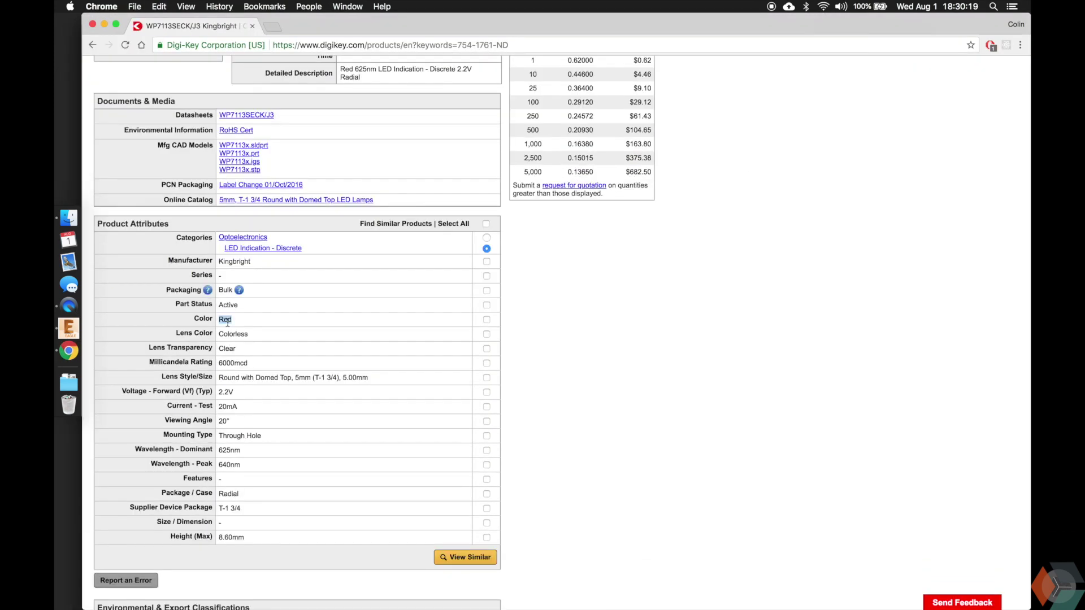
drag(355, 208, 328, 208)
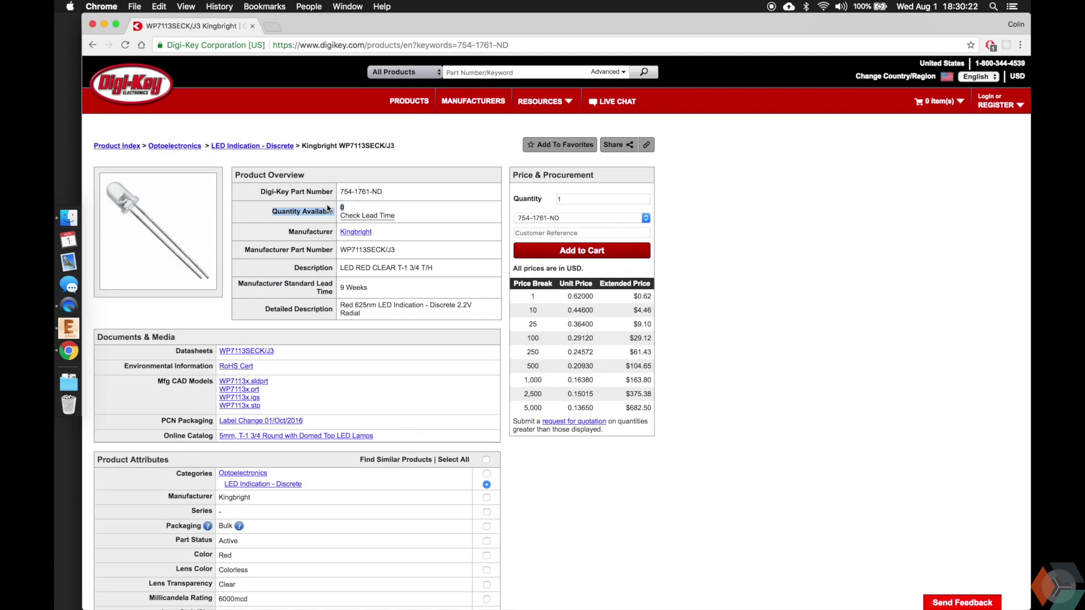
click(457, 386)
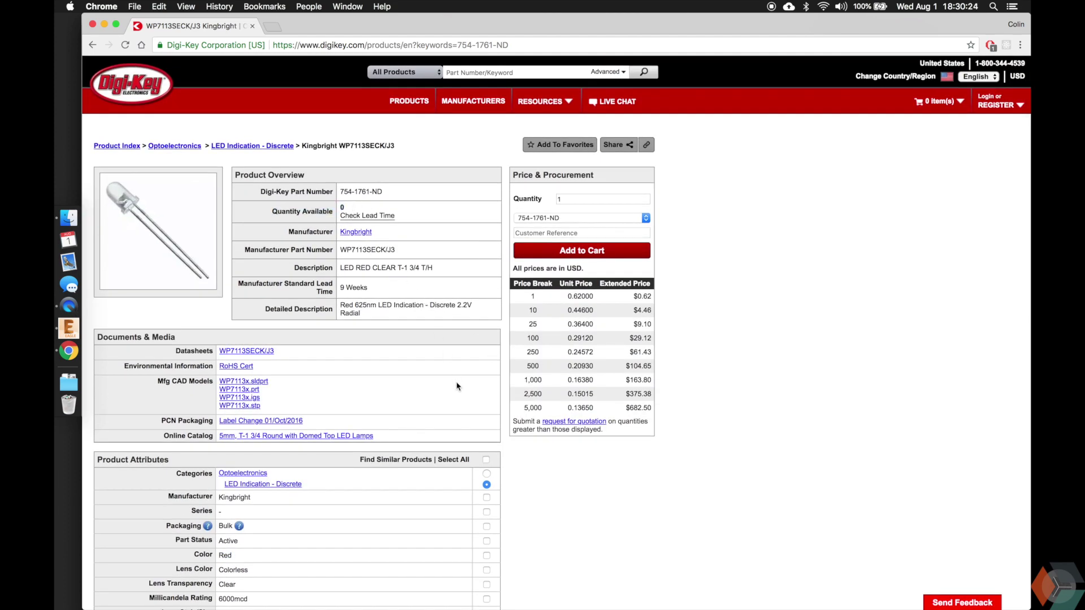
Switch back to EAGLE and compare the attributes of the red, blue and green 5 mm through-hole LED variants
key(super+Tab)
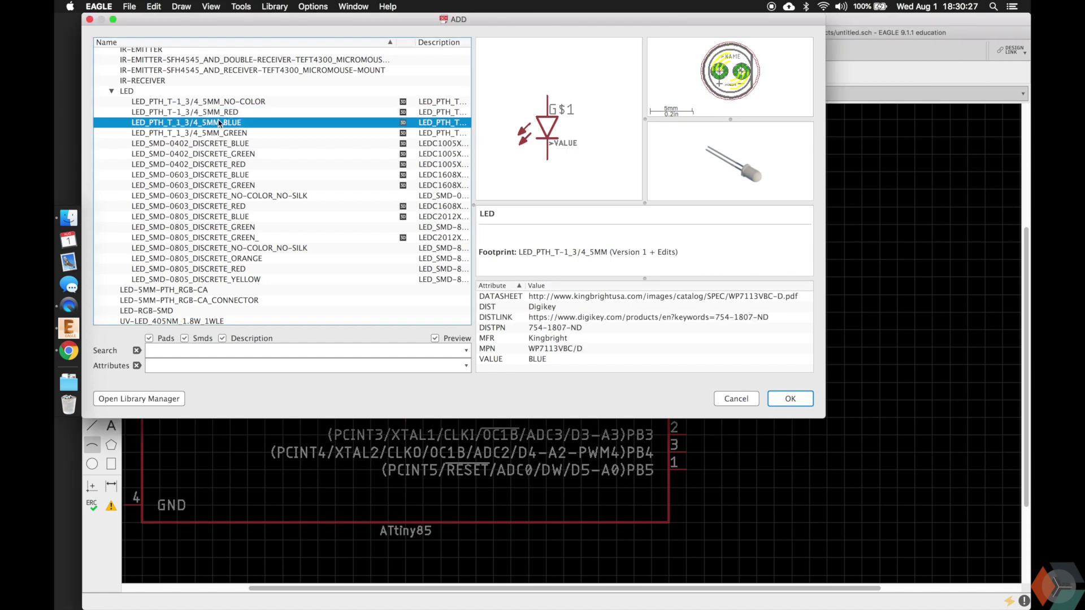
click(230, 114)
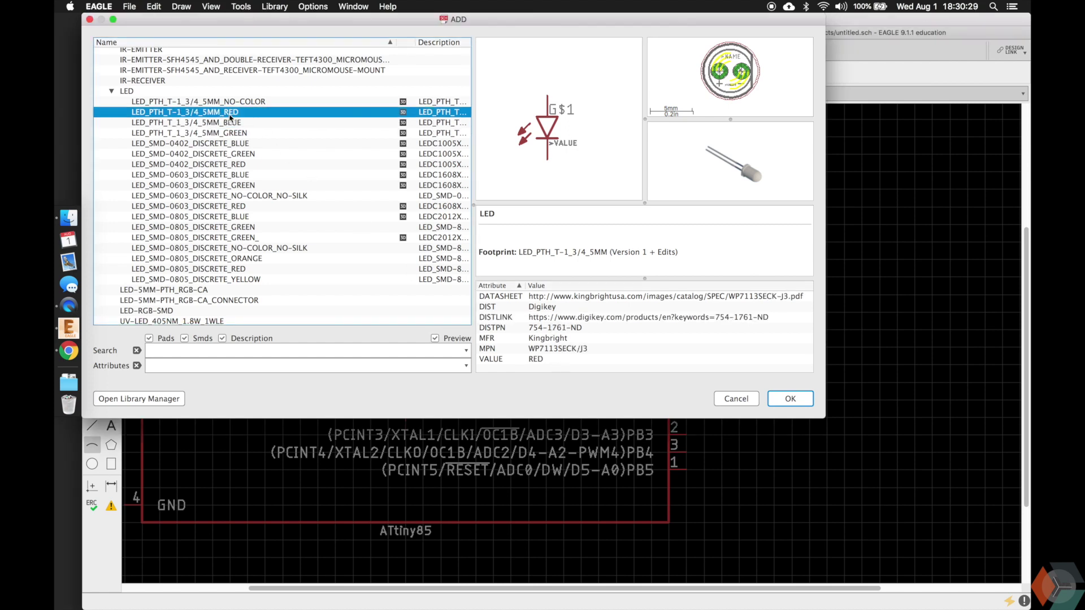
key(Down)
key(Down)
key(Up)
key(Up)
key(Down)
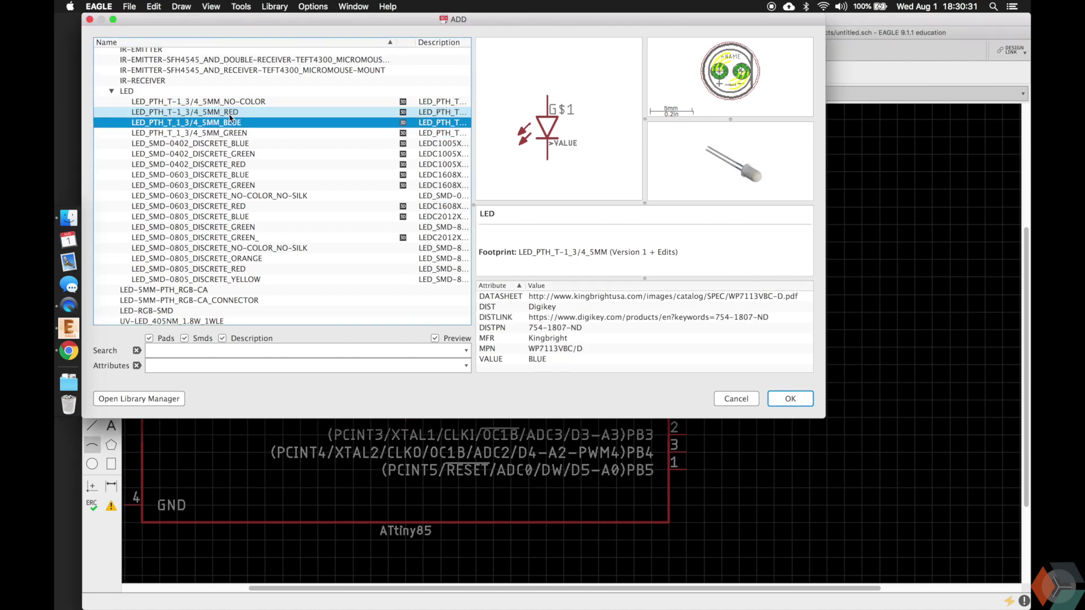
key(Down)
key(Down)
key(Up)
key(Up)
key(Up)
key(Down)
key(Down)
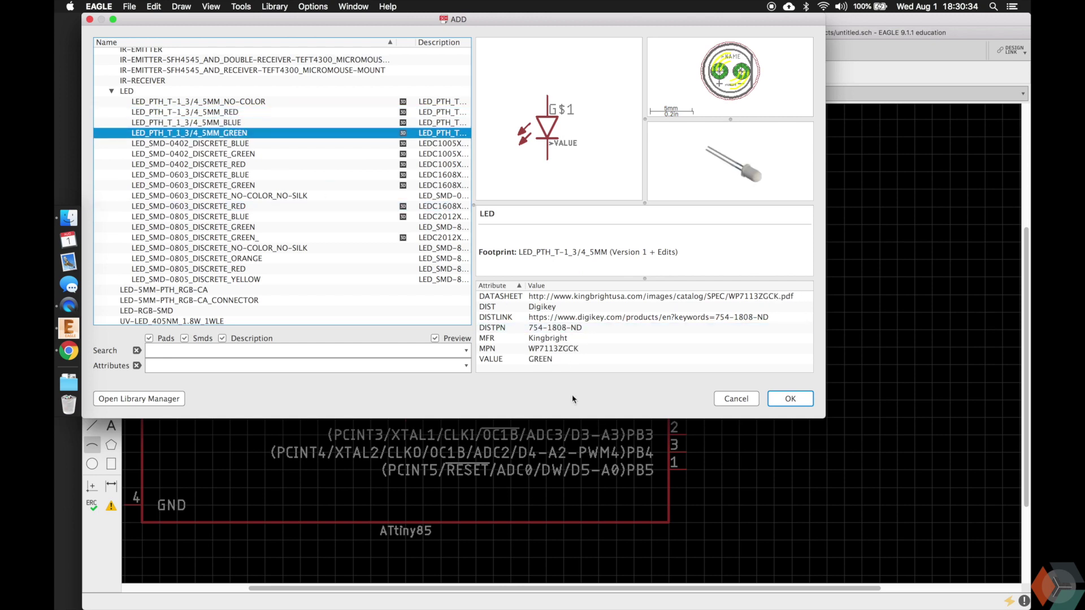
key(Up)
key(Up)
key(Down)
key(Down)
Look through the surface-mount LED variants from LED_SMD-0402_DISCRETE_BLUE to LED_SMD-0805_DISCRETE_RED
key(Down)
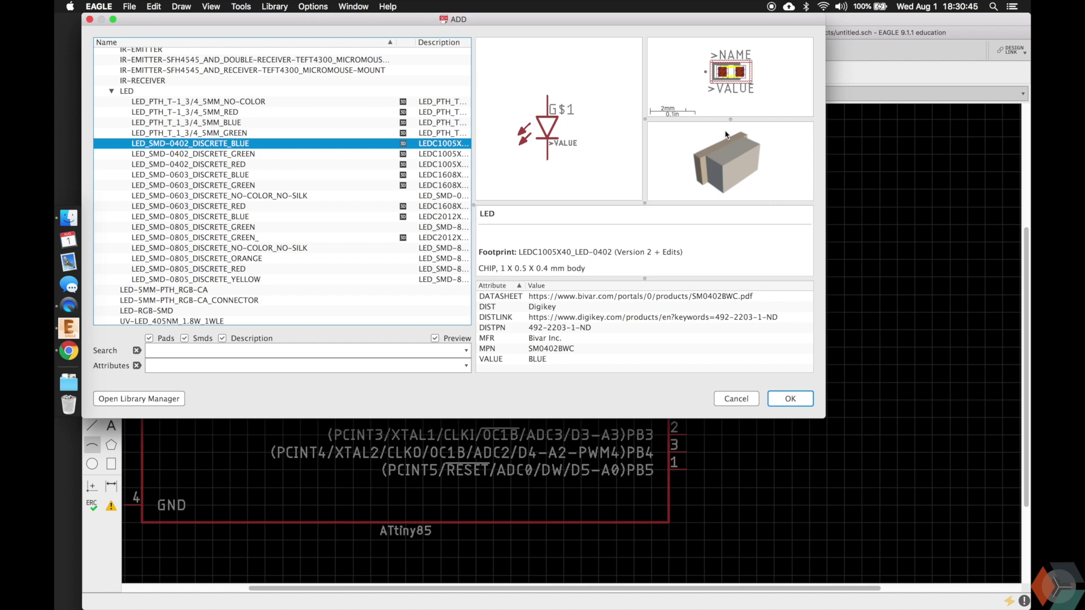
key(Down)
key(Down)
key(Down)
key(Down)
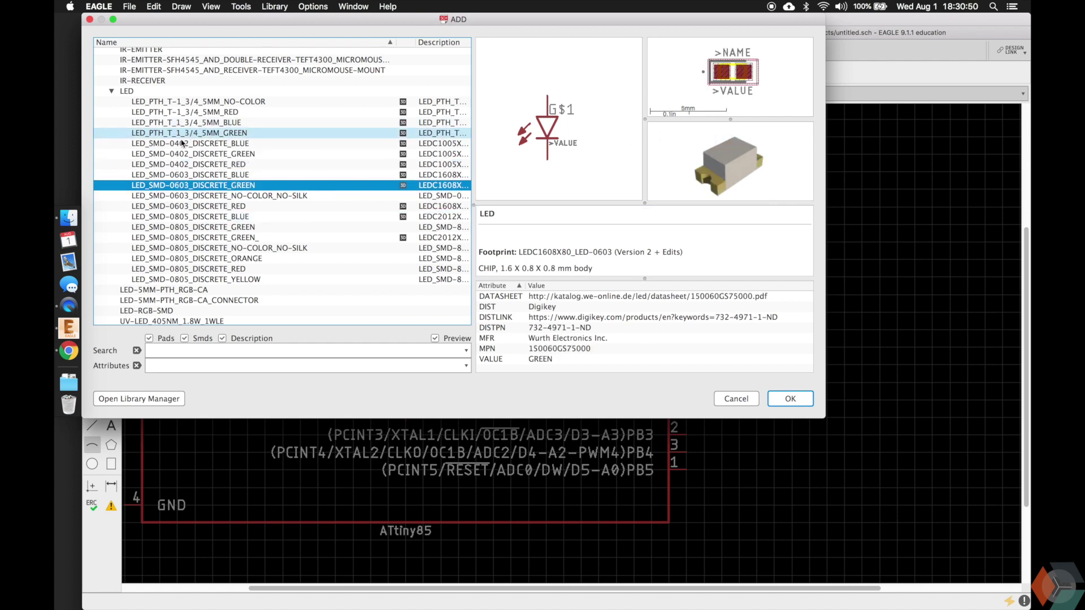
key(Down)
key(Down)
key(Down)
key(Down)
key(Down)
key(Down)
key(Down)
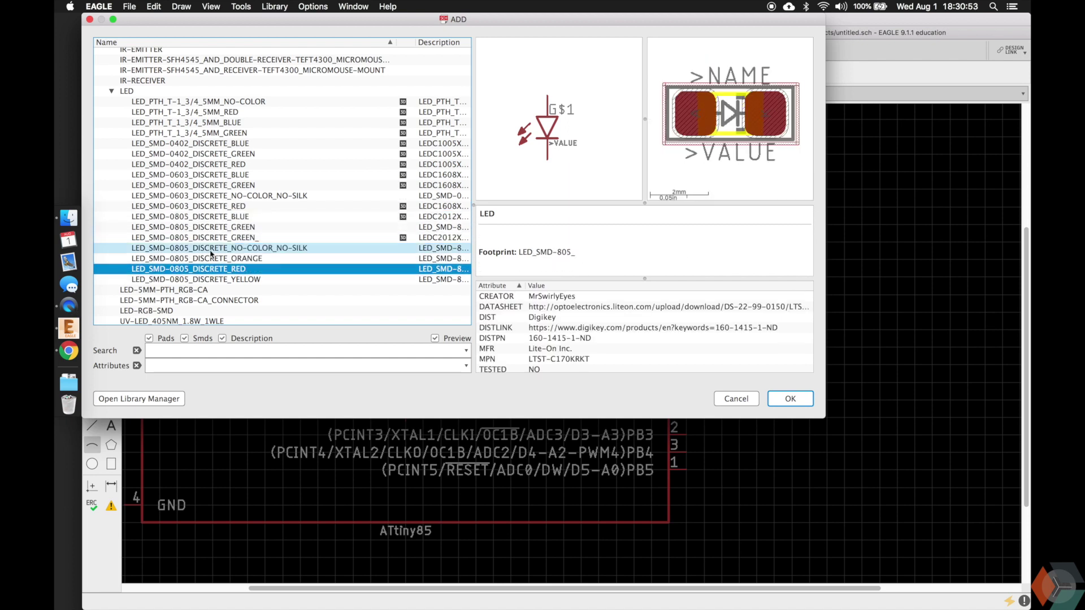
Read the package body dimensions in the descriptions of the blue 0402 and blue 0603 LED variants
click(171, 143)
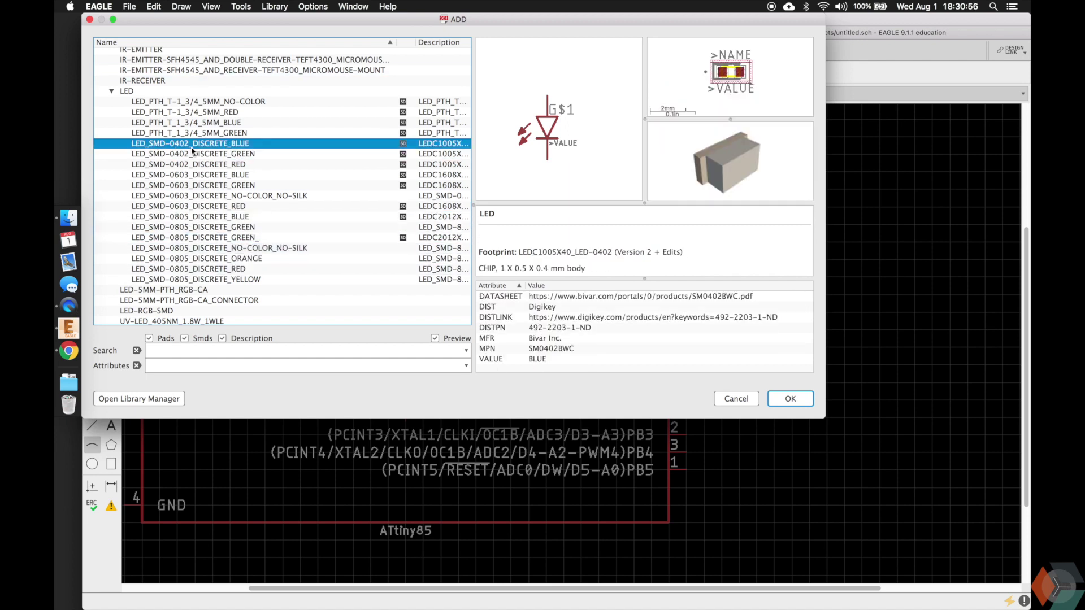
click(482, 276)
scroll(507, 275, down, 1)
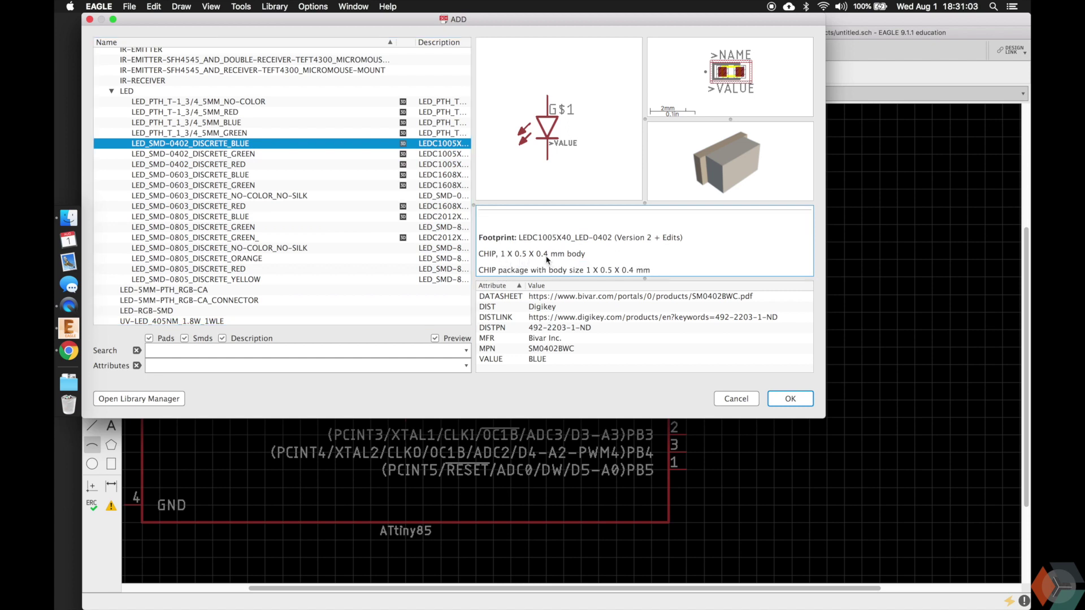
click(441, 174)
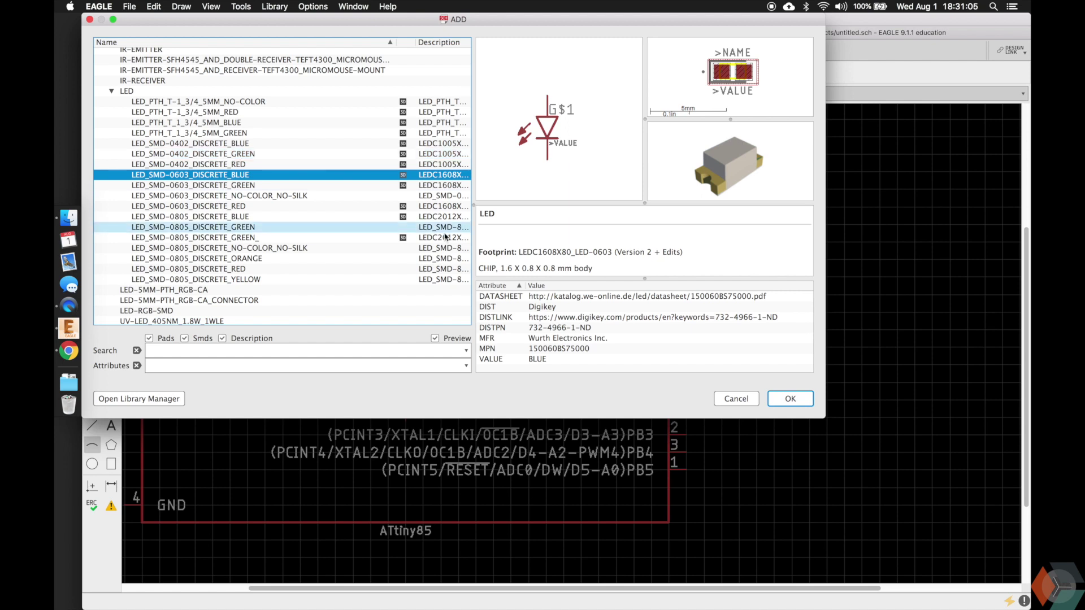
scroll(504, 273, down, 1)
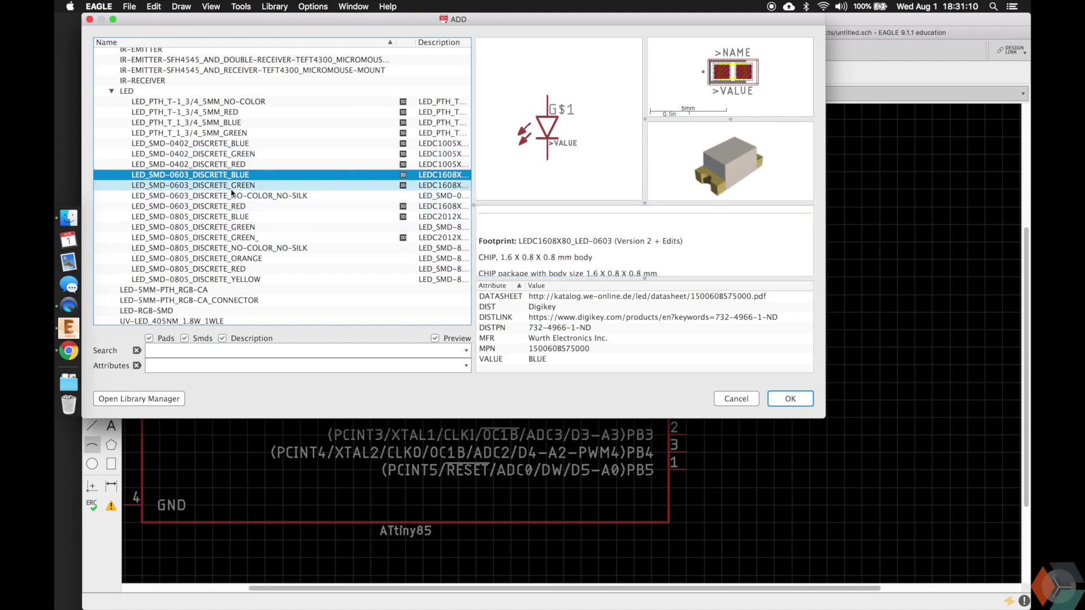
View the 0603 no-colour, no-silk LED variant and examine the footprint and package description of LED_SMD-0805_DISCRETE_BLUE
key(Down)
key(Down)
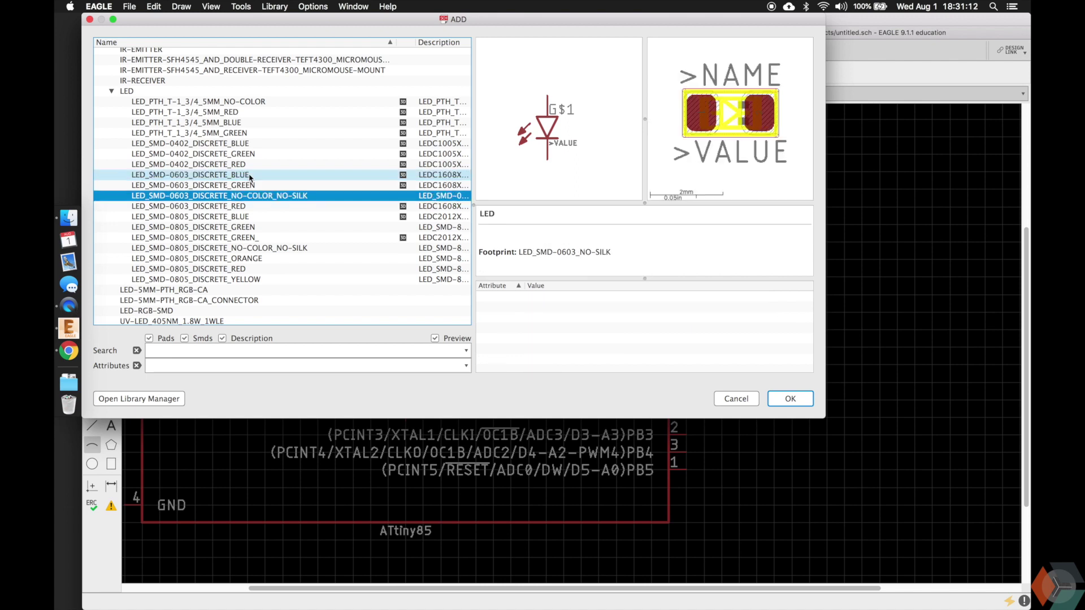
scroll(237, 187, down, 1)
click(193, 197)
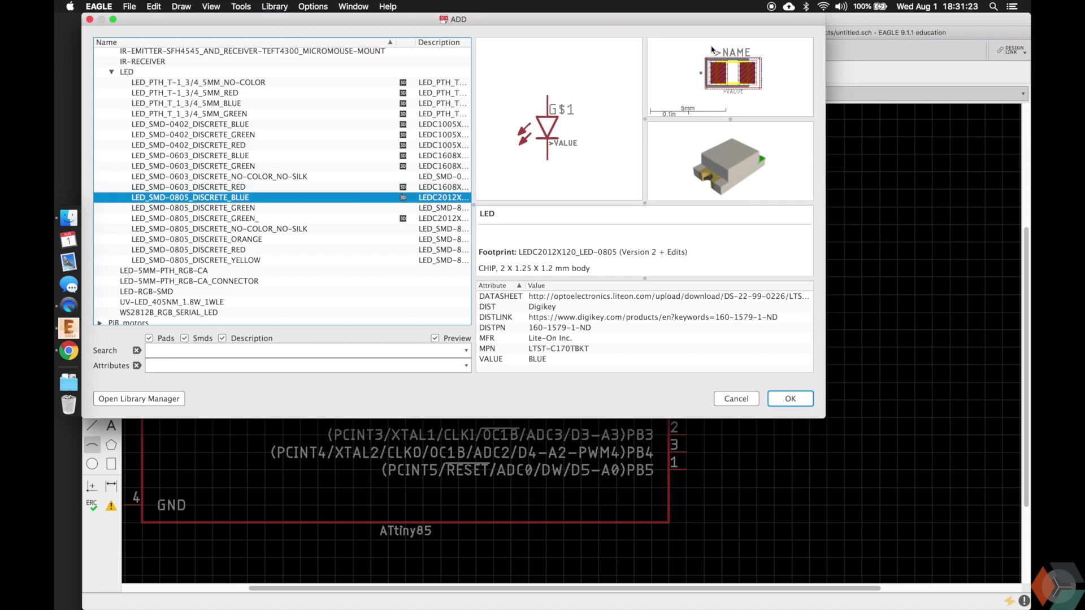
click(503, 272)
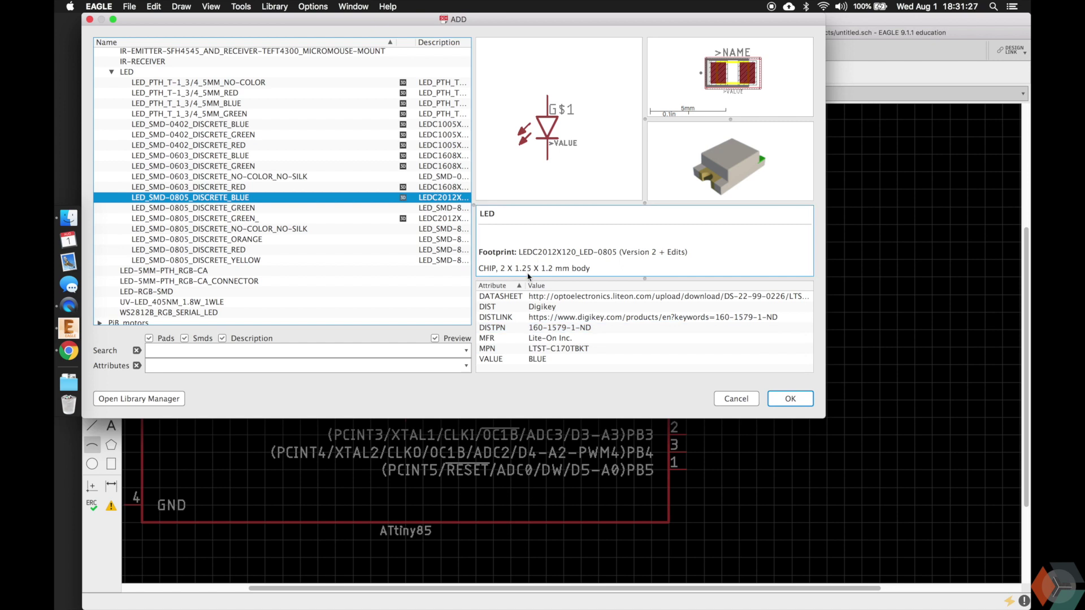
Compare the footprints and attributes of the other 0805 LED variants with those of LED_SMD-0805_DISCRETE_BLUE
key(Down)
key(Down)
key(Down)
key(Down)
key(Down)
key(Down)
key(Up)
key(Up)
key(Up)
key(Up)
key(Up)
key(Up)
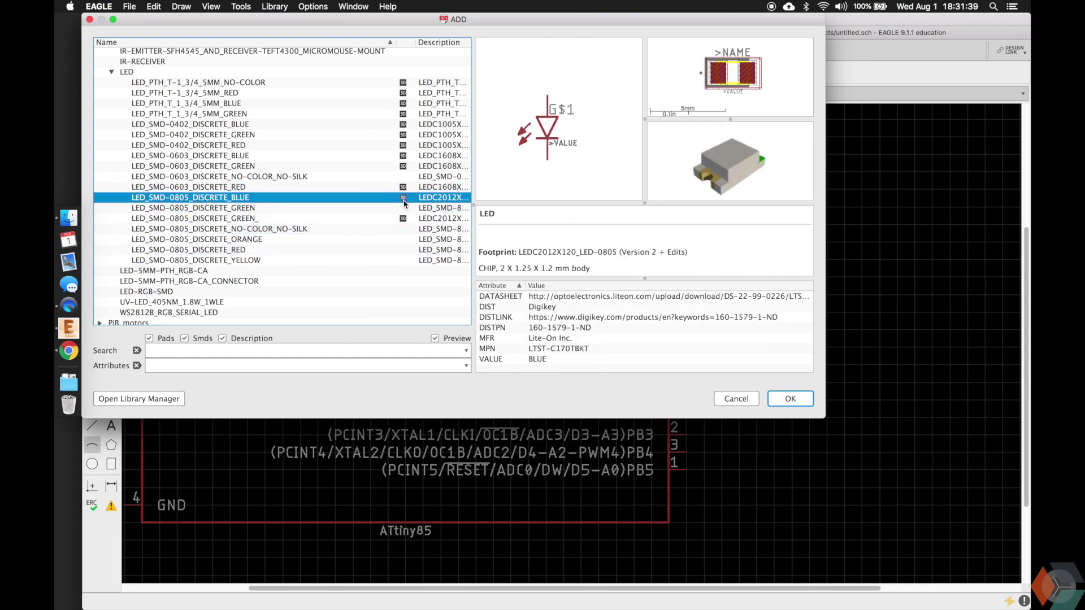
Choose LED_SMD-0805_DISCRETE_BLUE as the part to add to the schematic
key(Down)
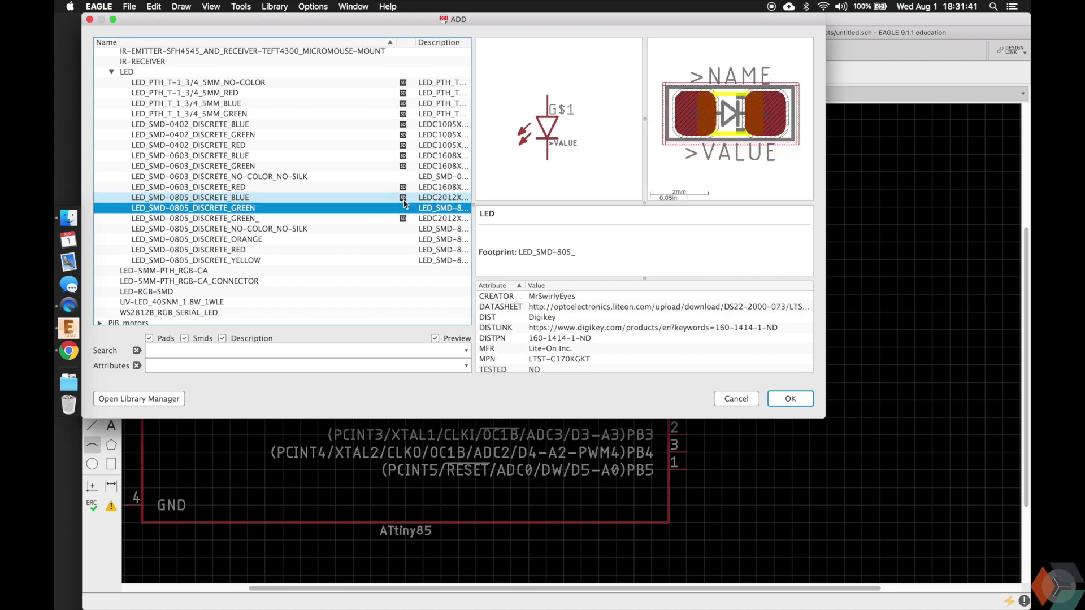
click(404, 199)
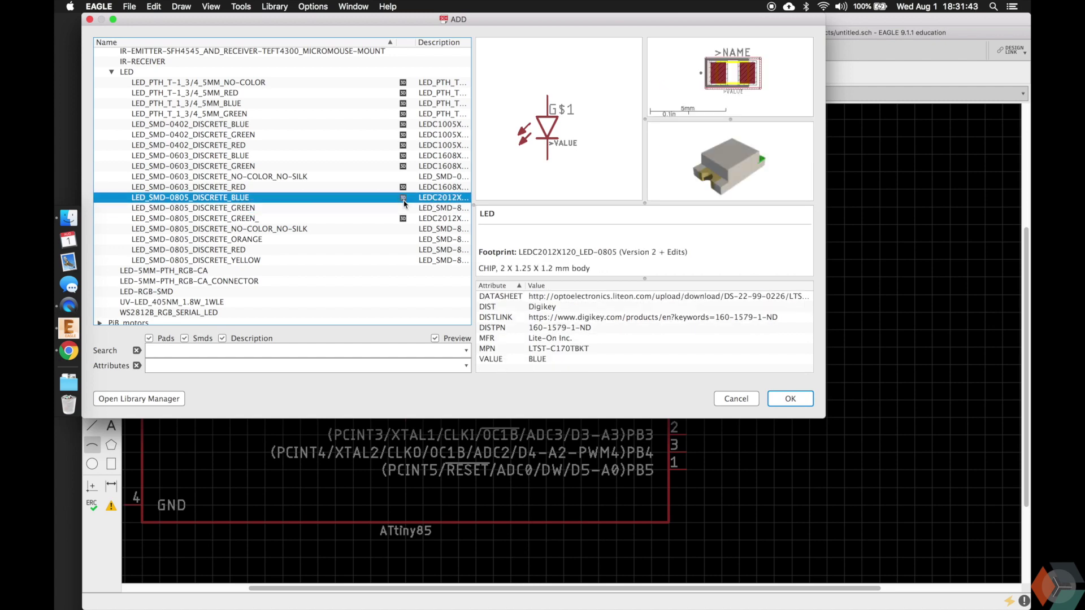
double_click(403, 199)
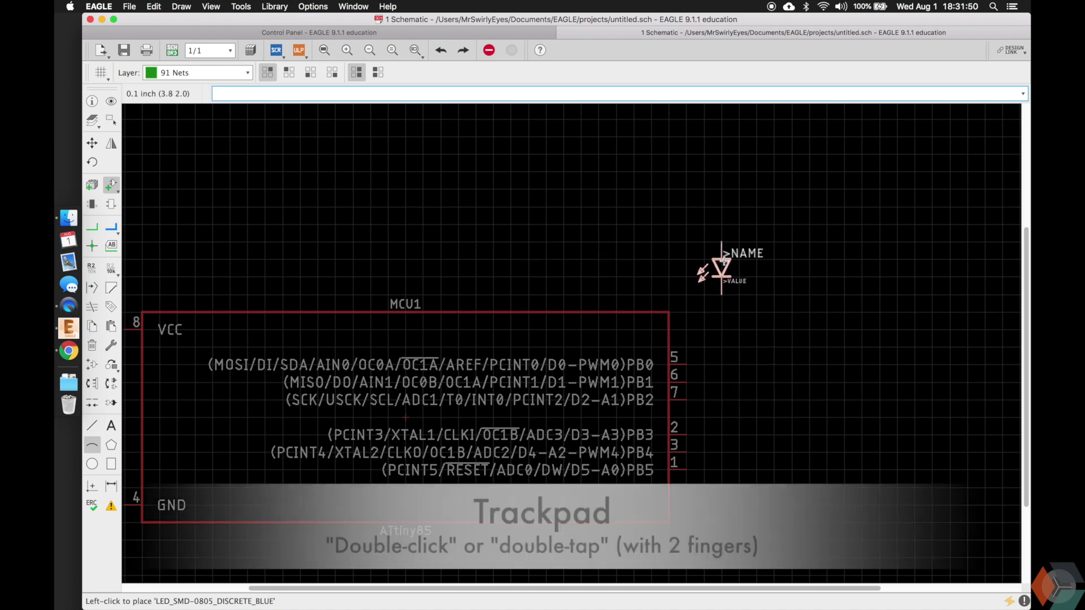
Rotate the unplaced LED symbol through a full turn in 90-degree steps
right_click(724, 261)
right_click(723, 261)
right_click(724, 261)
right_click(724, 261)
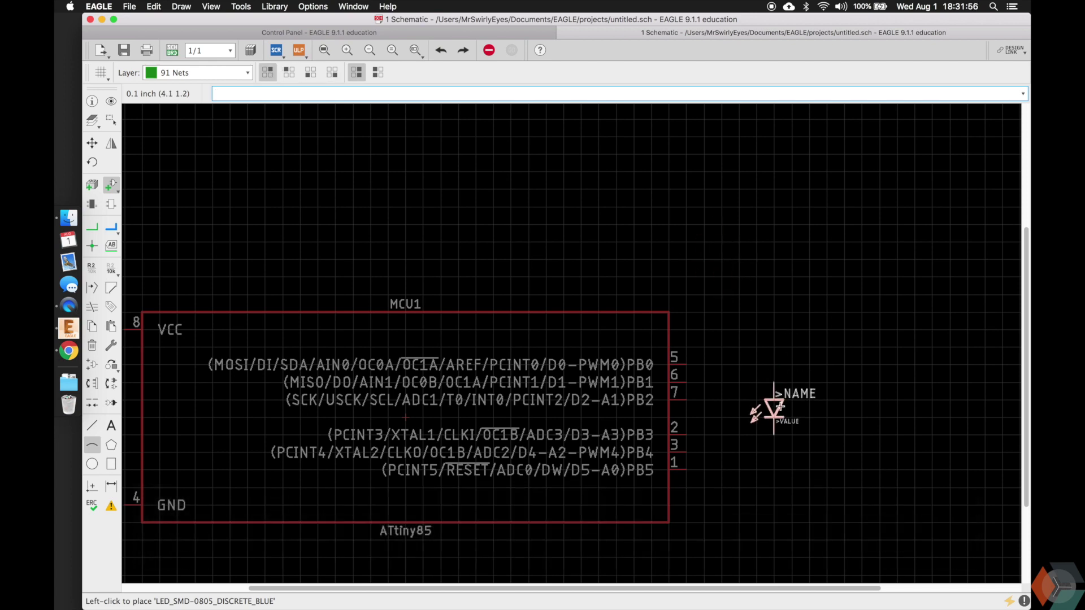
Place two blue 0805 LEDs side by side, about 0.4 inch apart, above the ATtiny85's upper-right corner, and end the ADD command
click(651, 198)
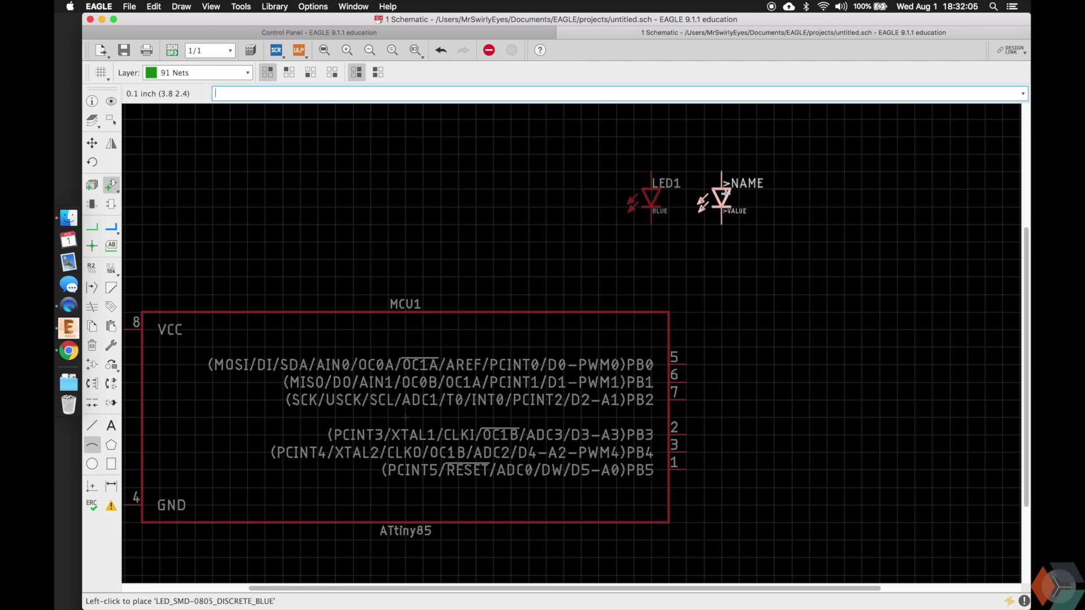
click(725, 193)
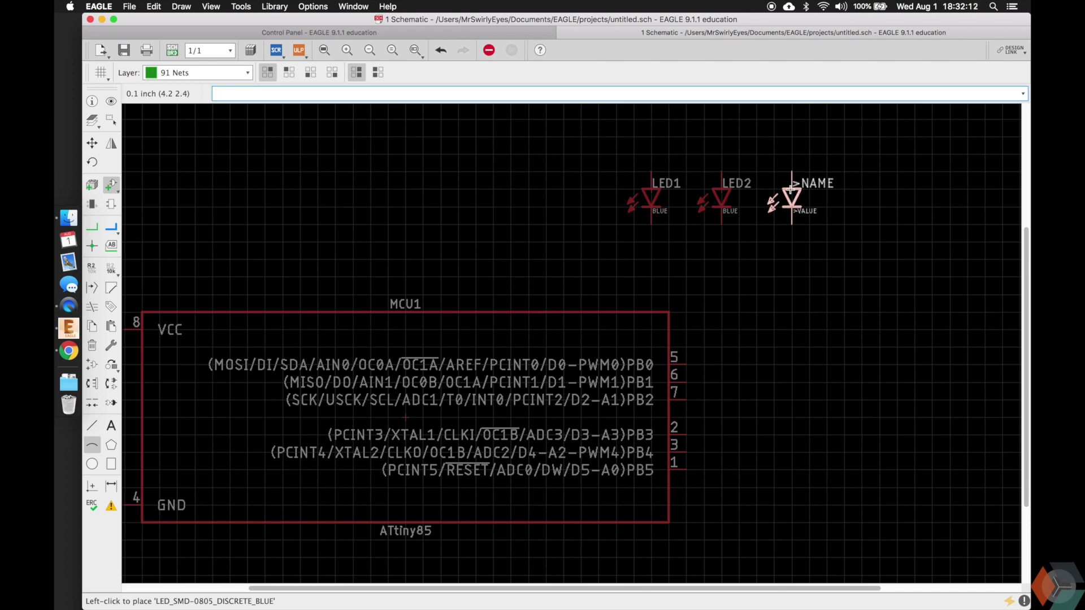
key(Escape)
key(Escape)
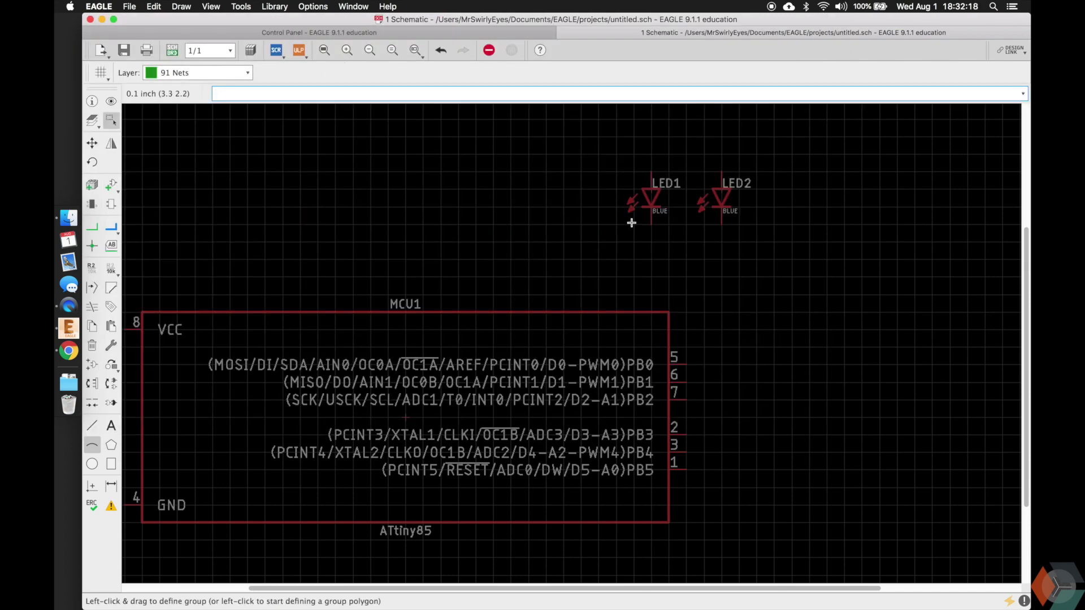
click(92, 143)
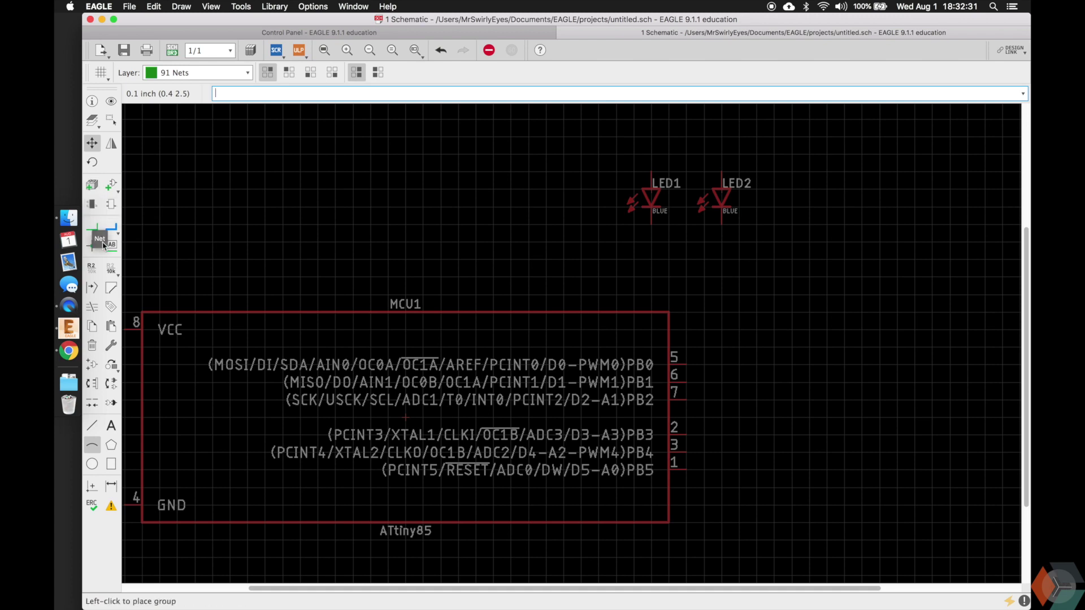
click(92, 226)
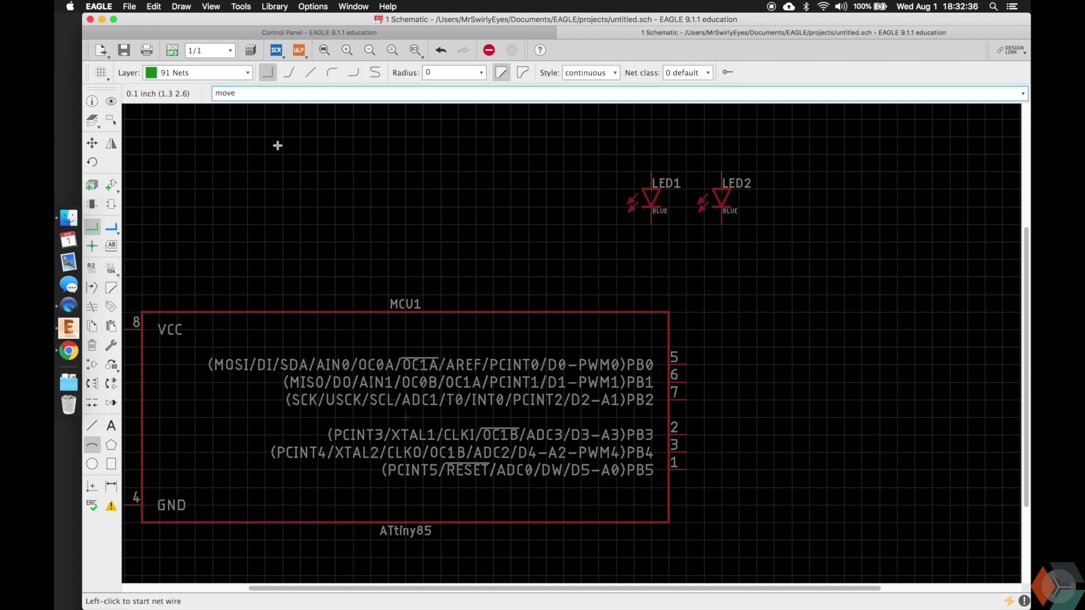
click(90, 144)
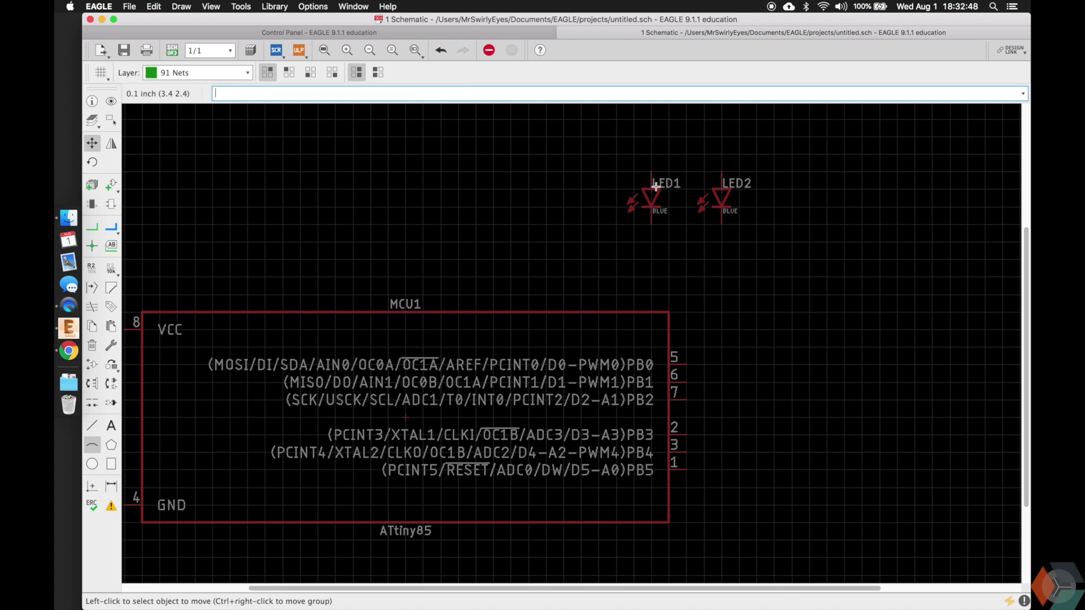
scroll(654, 186, up, 8)
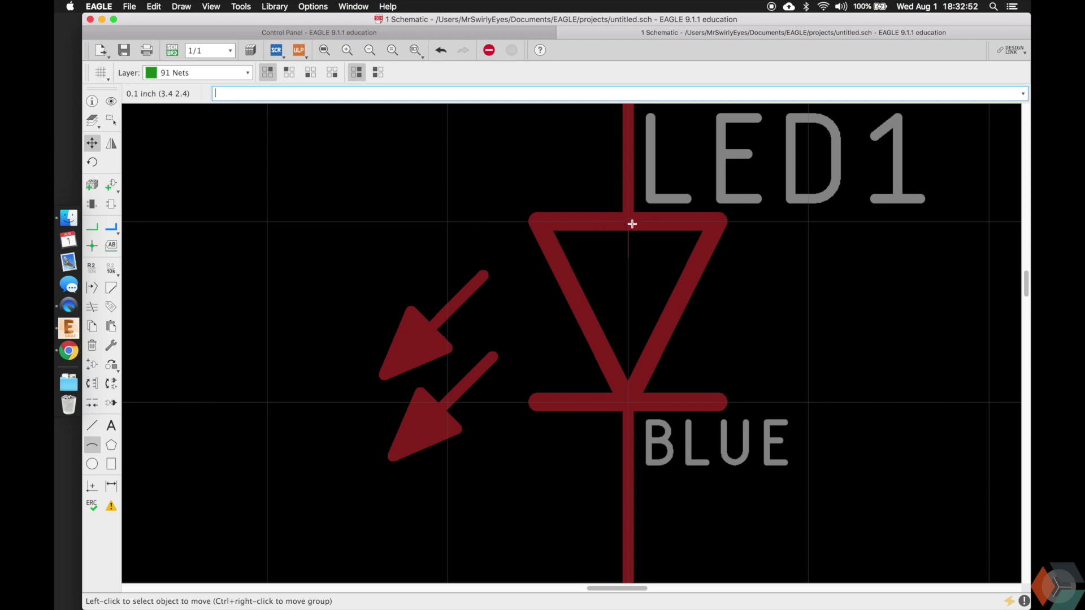
scroll(657, 224, down, 5)
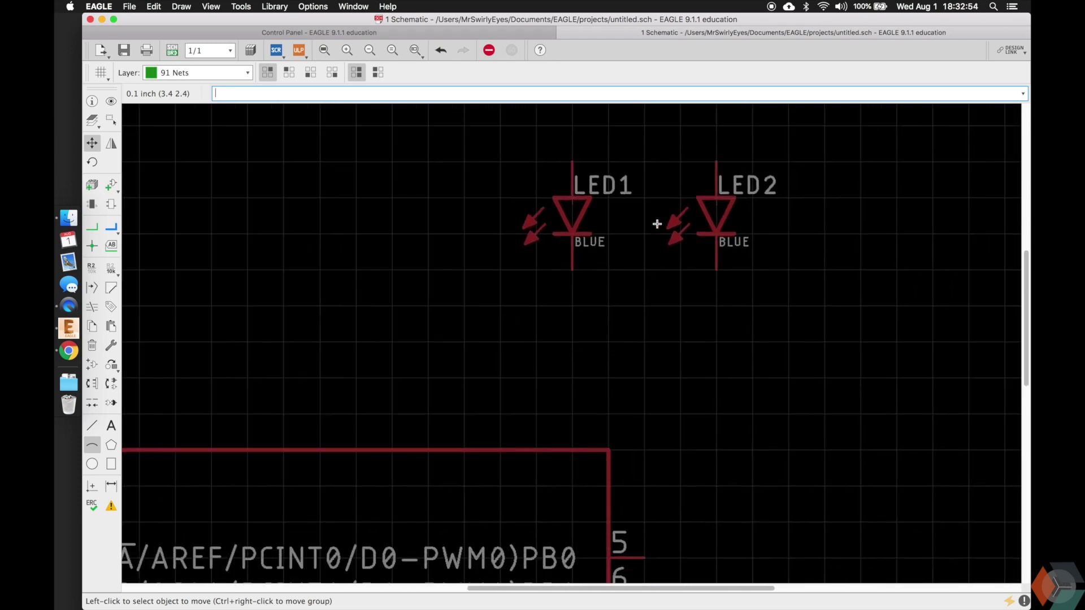
scroll(657, 223, down, 1)
key(Escape)
click(586, 221)
click(586, 221)
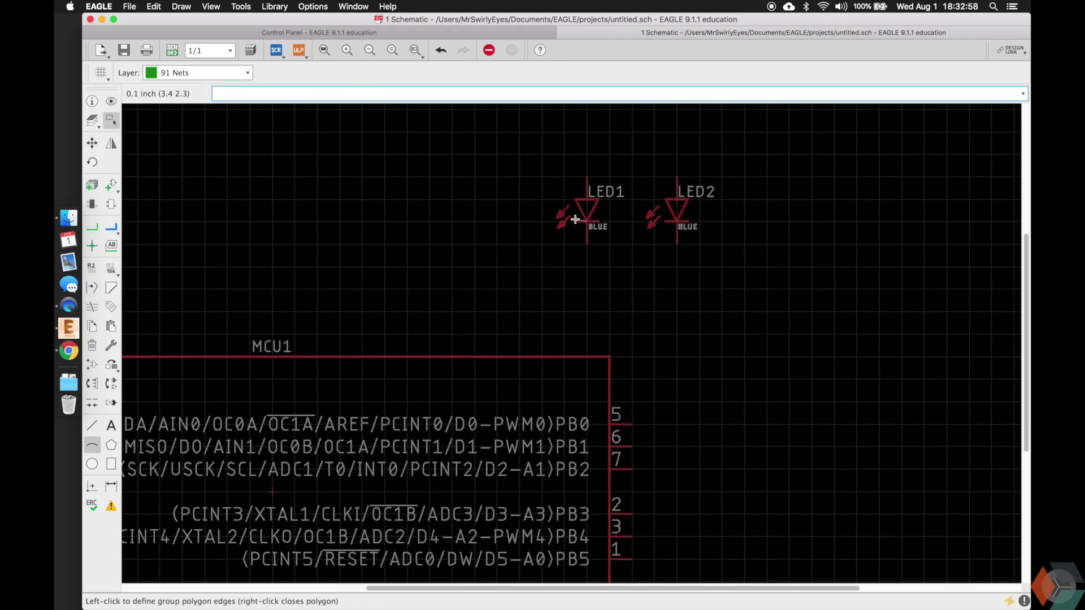
key(Escape)
Move LED1 and LED2 down beside the ATtiny85's PB pins, side by side and about 0.4 inch apart, and end the MOVE command
text(move)
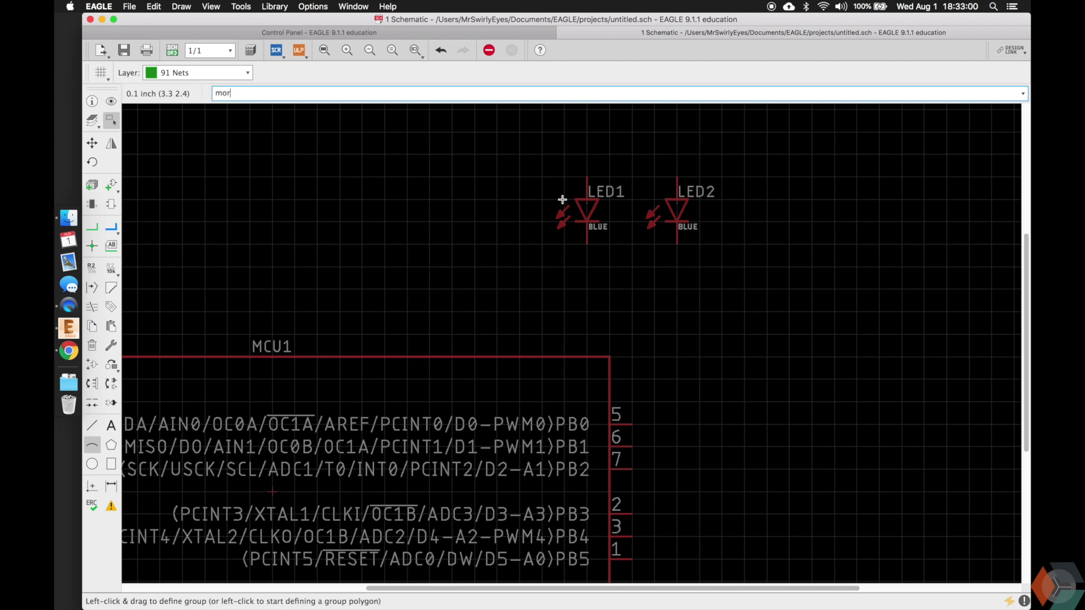
key(Return)
ctrl+right_click(587, 199)
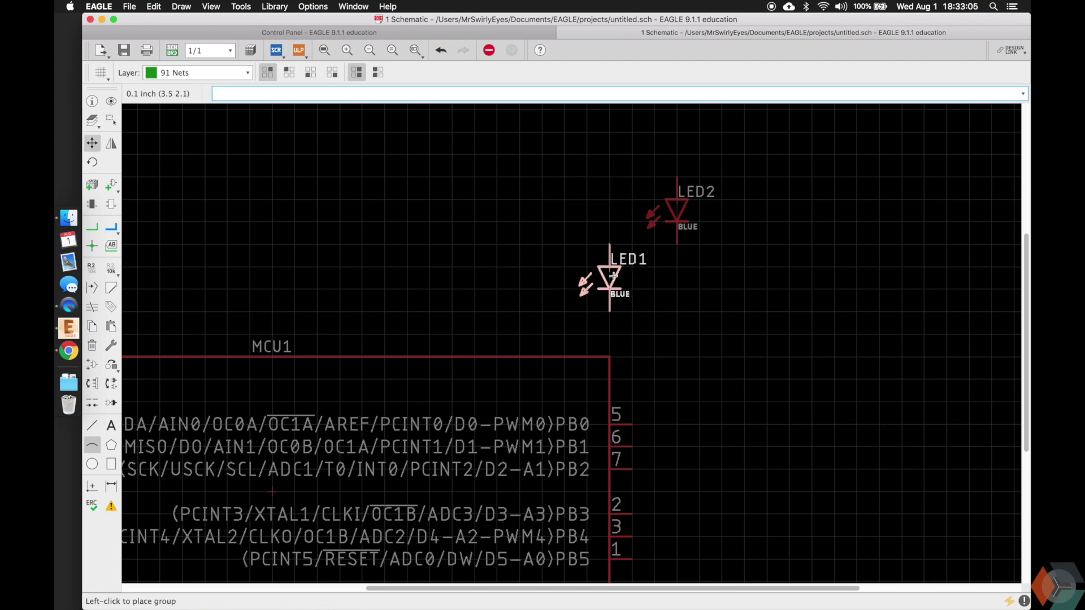
scroll(610, 279, down, 5)
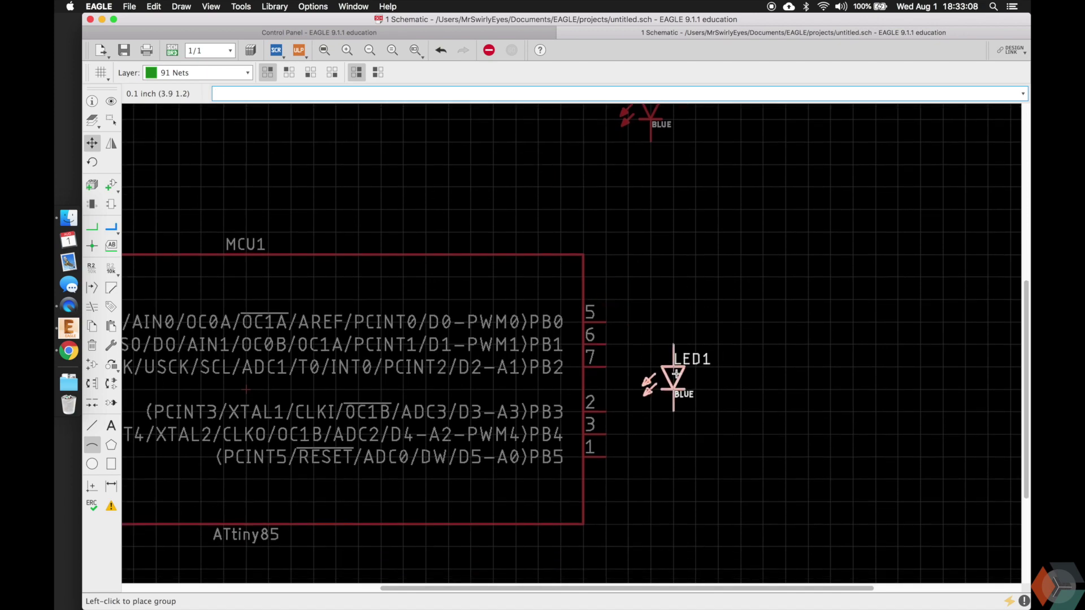
click(683, 359)
scroll(676, 374, down, 1)
scroll(676, 374, up, 2)
click(660, 196)
click(753, 421)
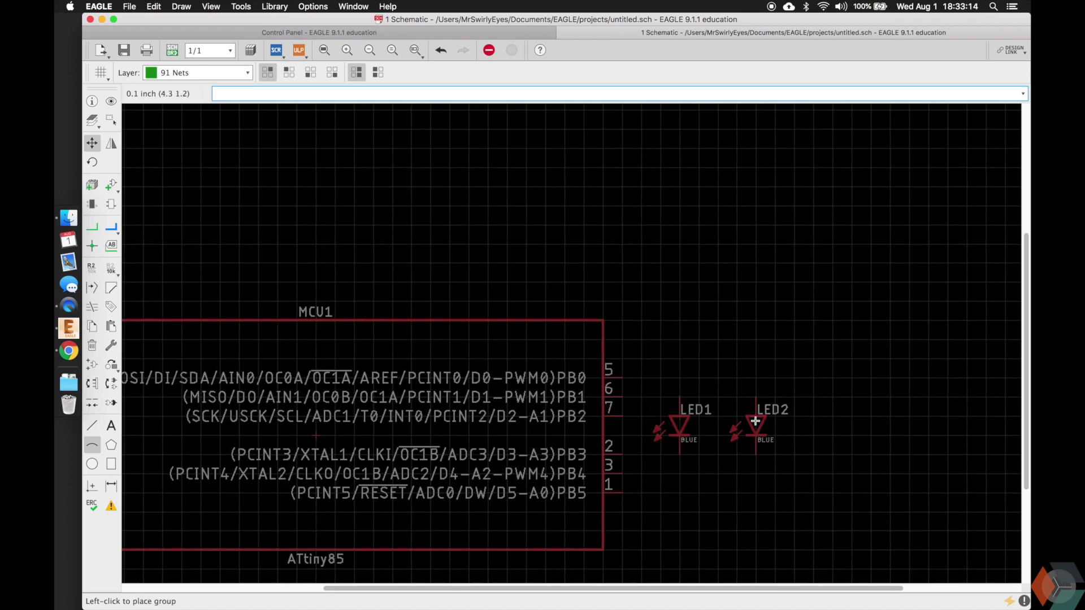
scroll(755, 421, down, 3)
key(g)
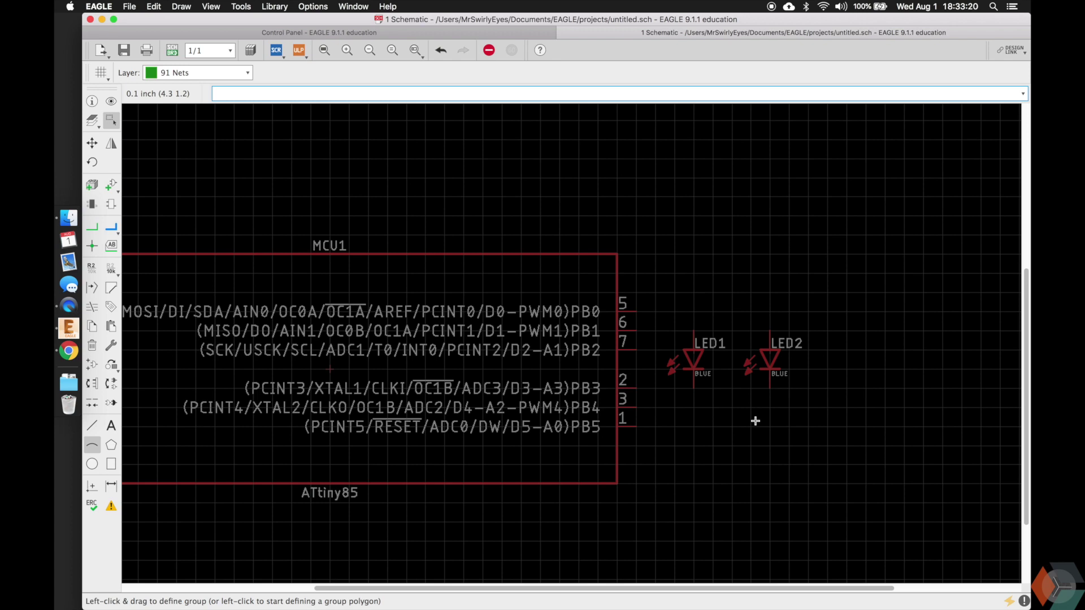
Start the ADD command, collapse the PiB_leds library and expand PiB_resistors to browse its resistor values
scroll(755, 421, down, 2)
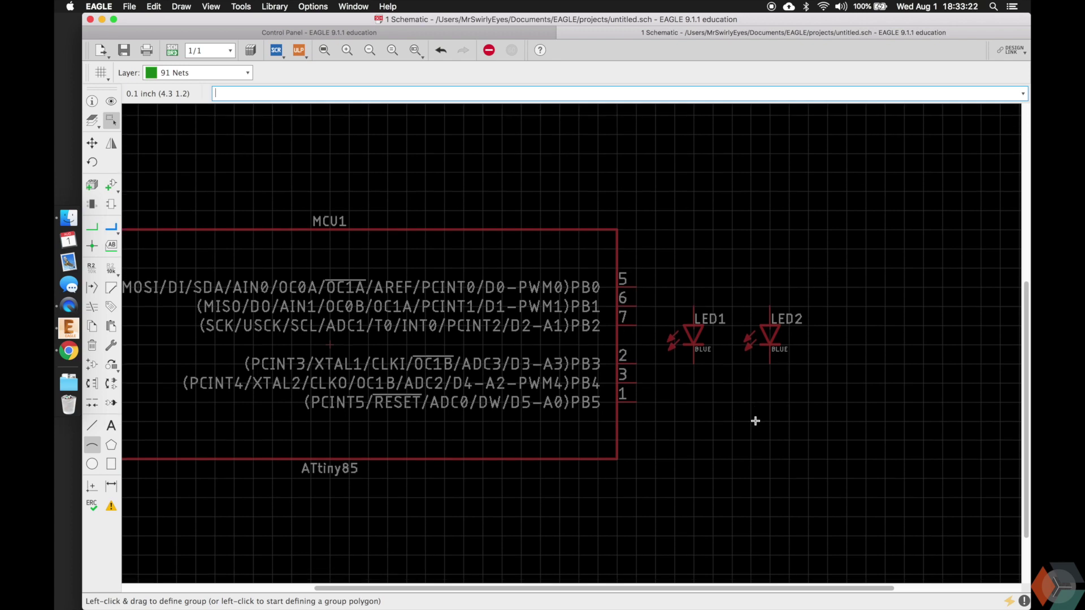
scroll(755, 421, left, 2)
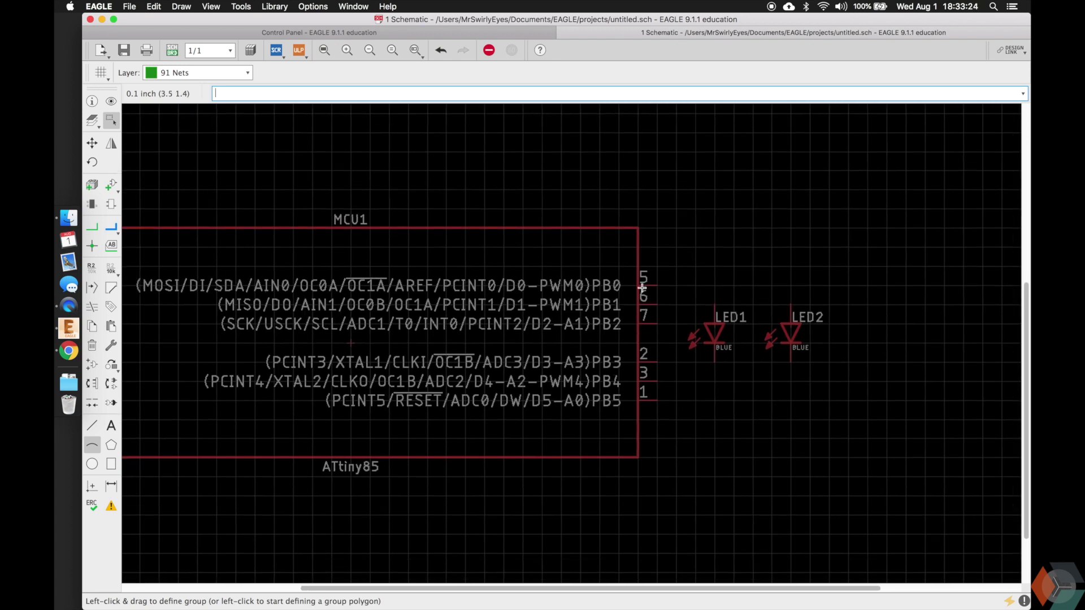
scroll(678, 288, down, 3)
scroll(678, 288, right, 3)
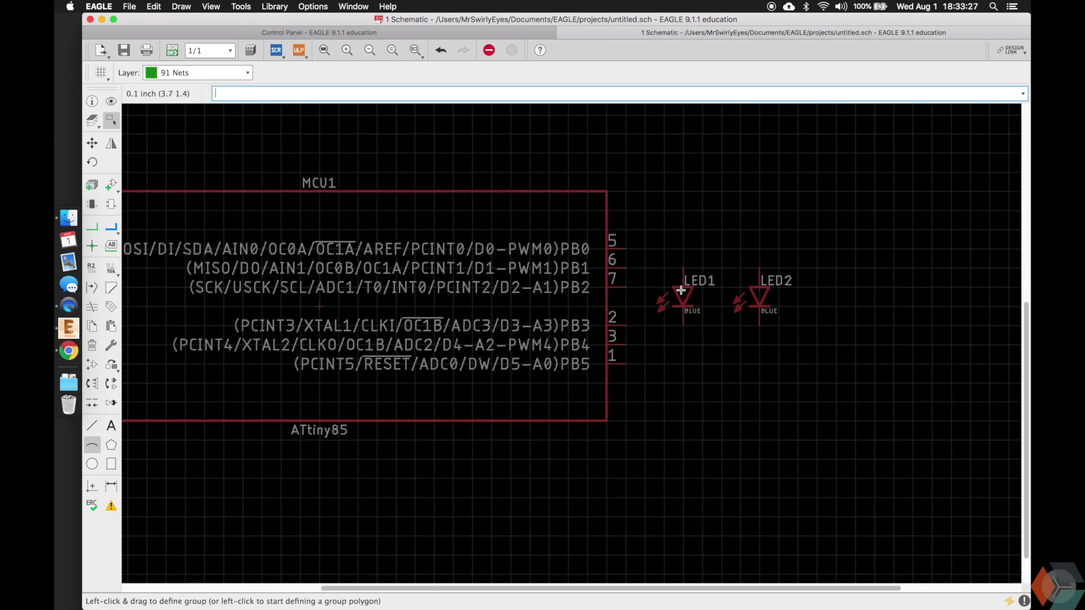
text(add)
key(Return)
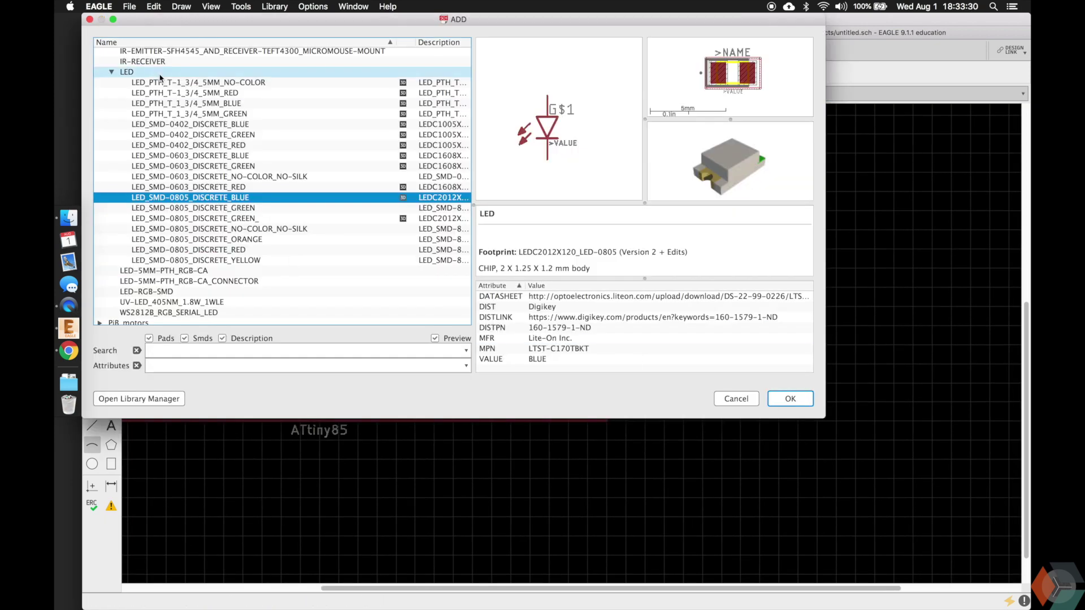
scroll(111, 74, up, 3)
click(100, 178)
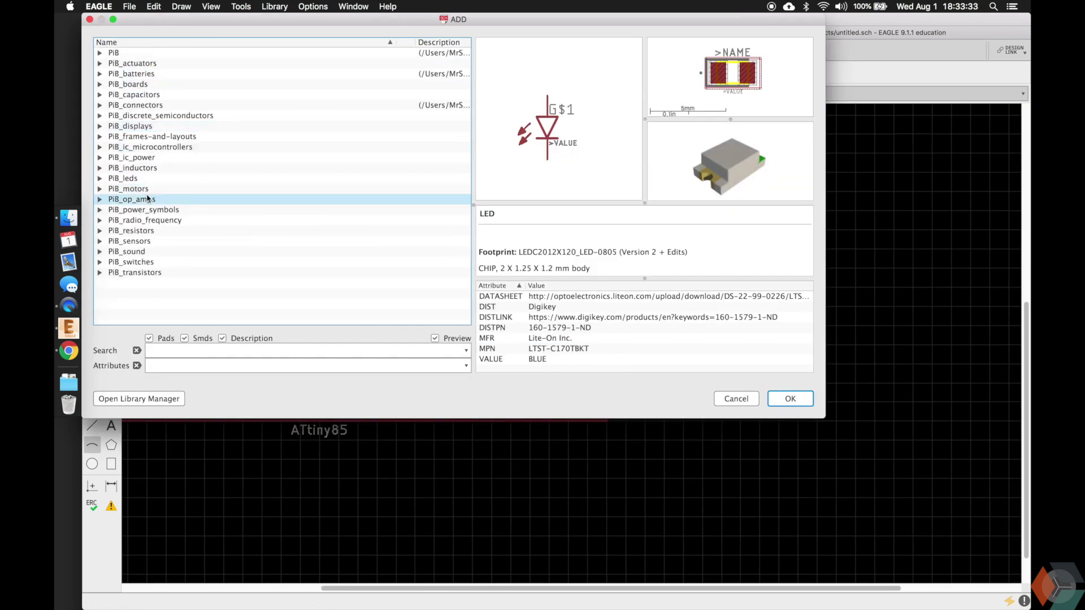
click(142, 232)
click(100, 231)
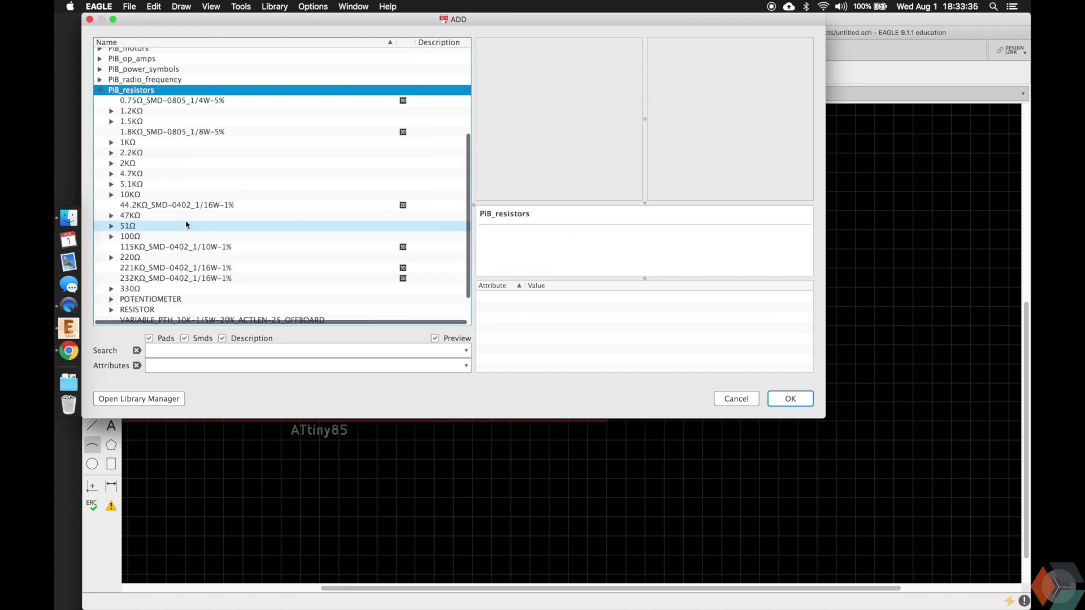
scroll(164, 181, down, 3)
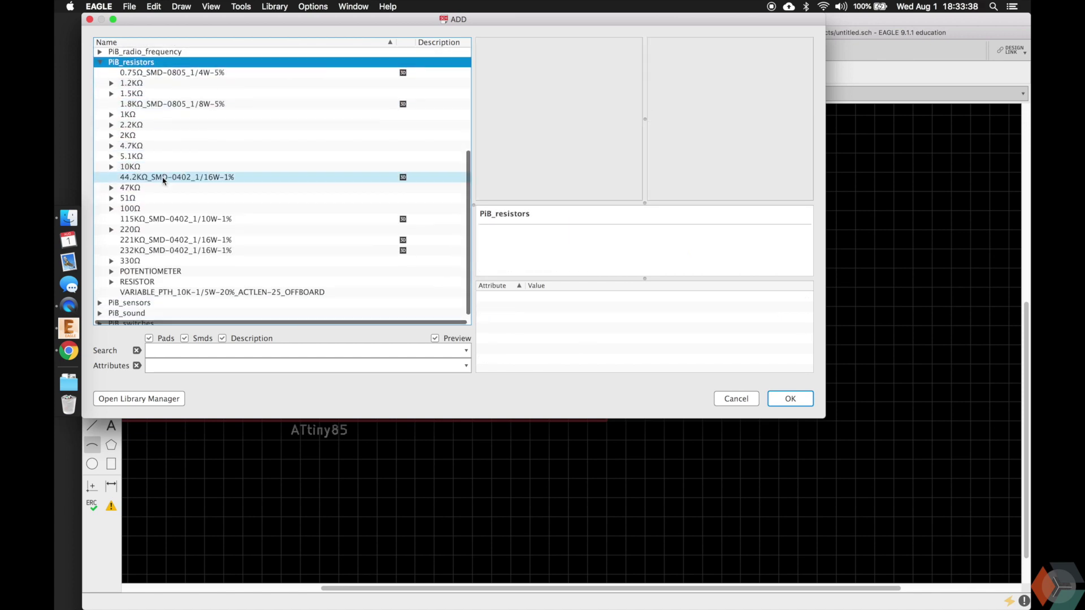
scroll(160, 223, up, 2)
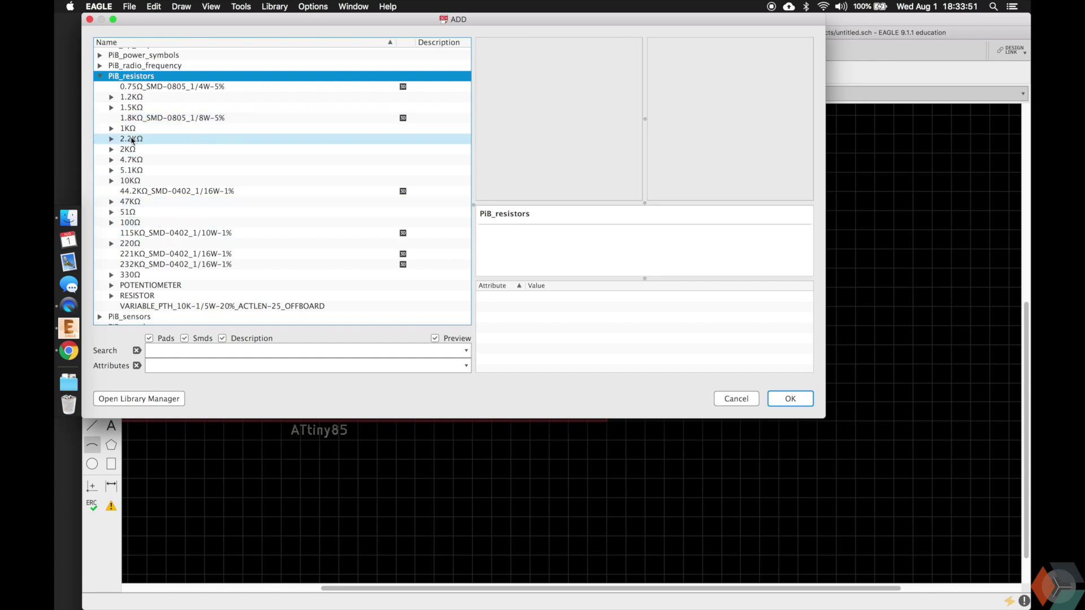
Compare the footprints and attributes of the through-hole and SMD variants of the 10KΩ resistor
click(111, 181)
click(146, 192)
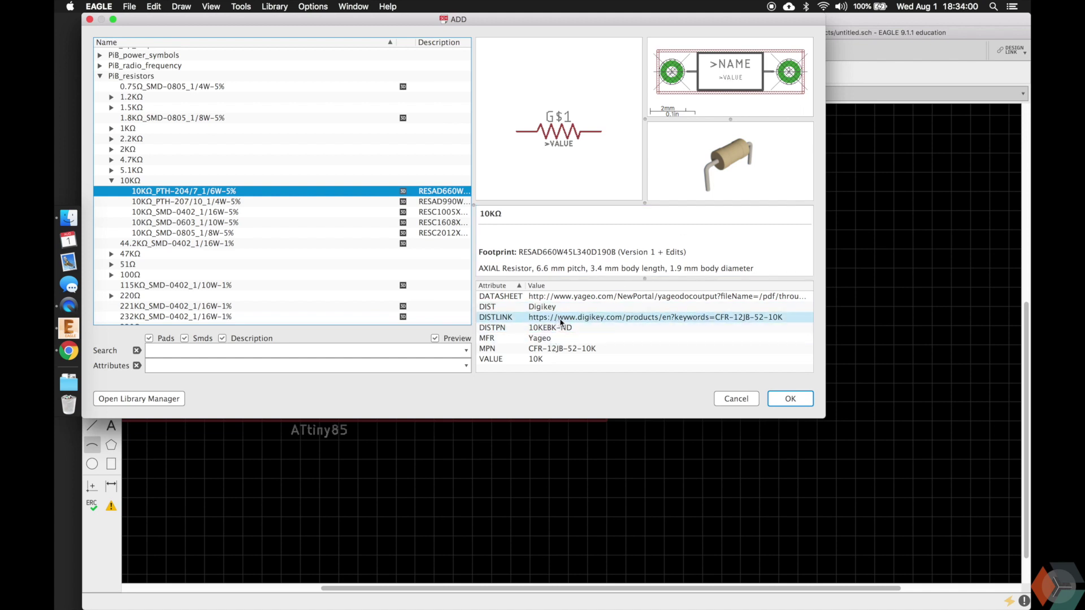
click(212, 202)
key(Down)
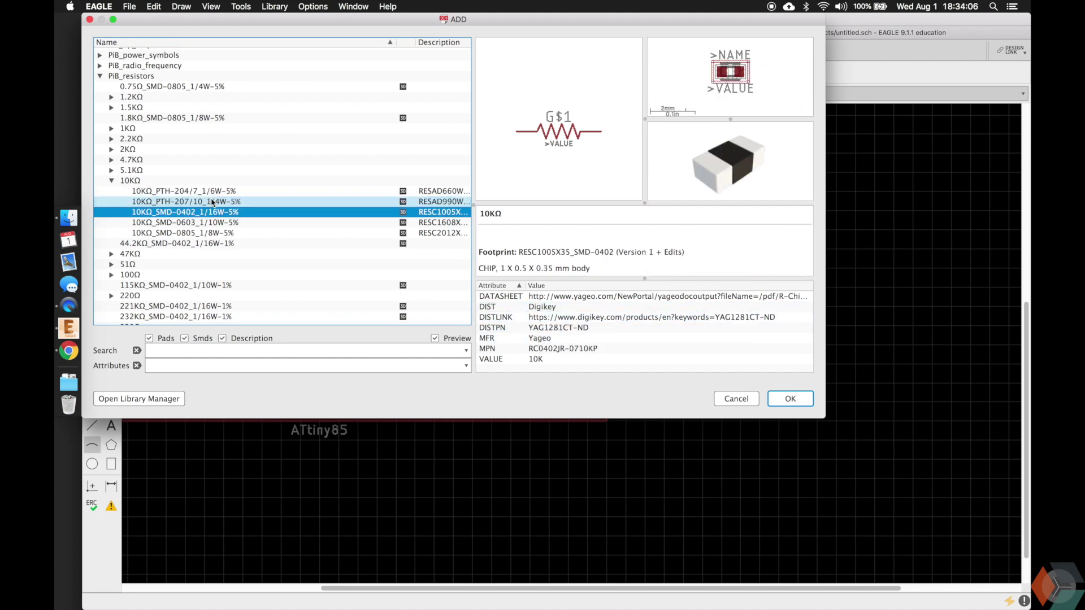
key(Down)
key(Down)
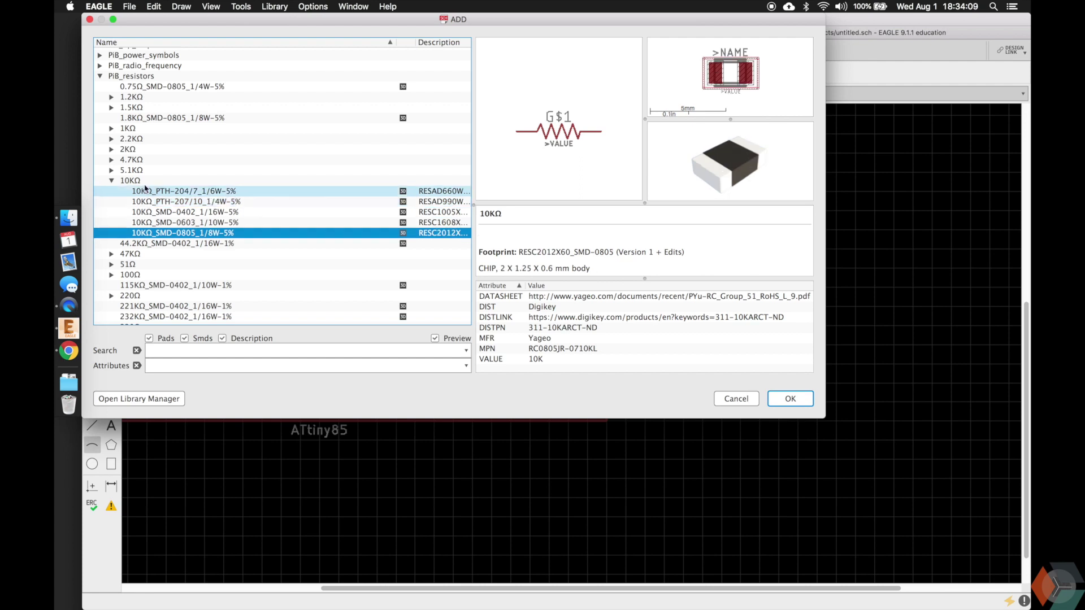
Collapse the 10KΩ group and choose 1KΩ_SMD-0805_1/8W-5% from the 1KΩ group as the part to add
click(111, 180)
click(112, 128)
click(135, 139)
key(Down)
key(Down)
key(Down)
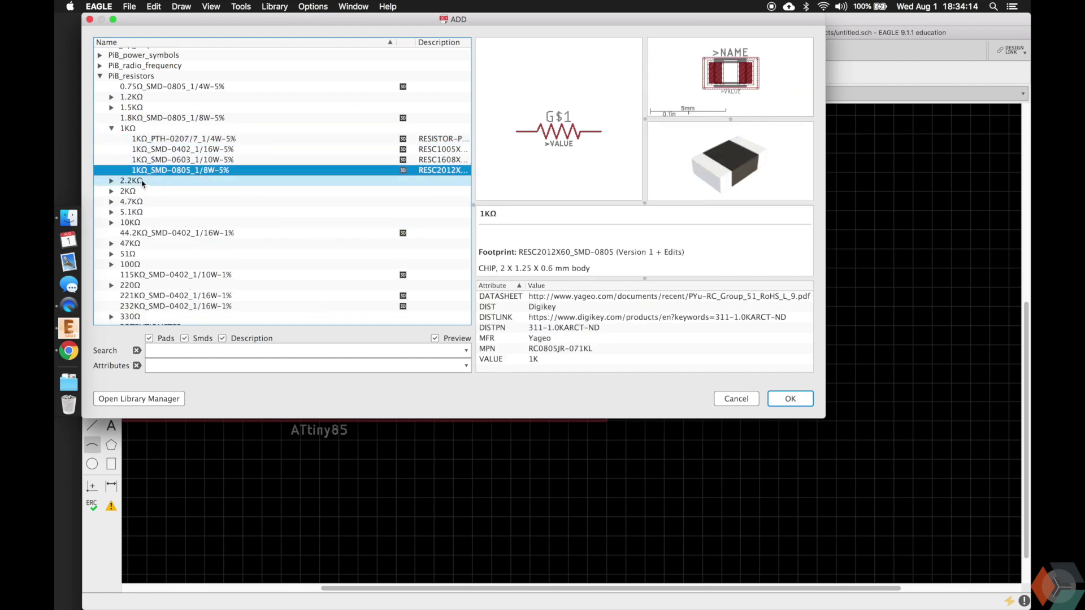
double_click(225, 171)
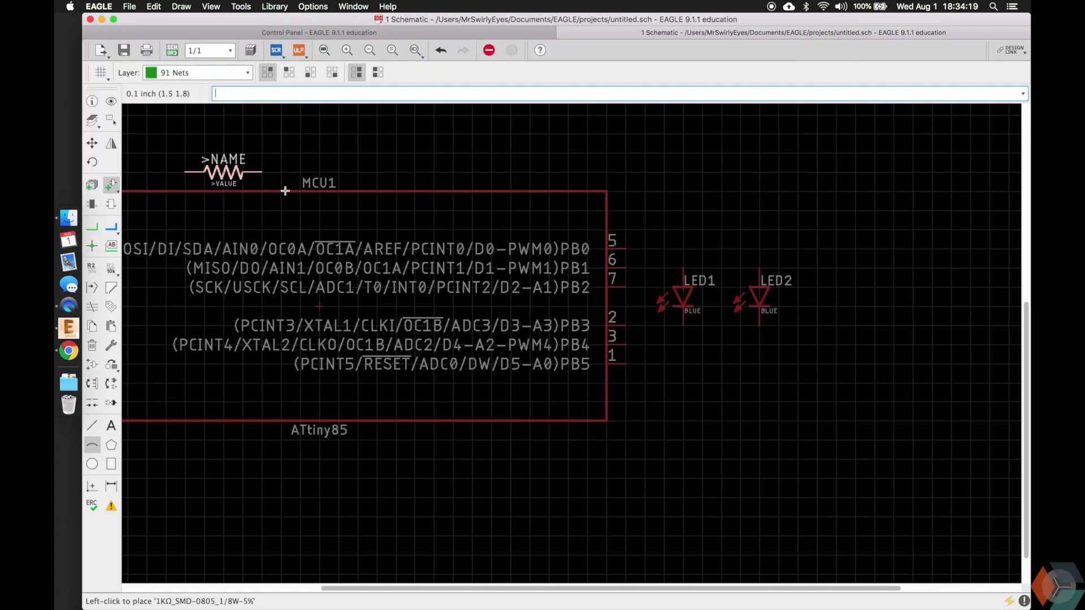
Rotate the 1KΩ resistor to vertical, place one directly below each of LED1 and LED2, and end the ADD command
right_click(709, 382)
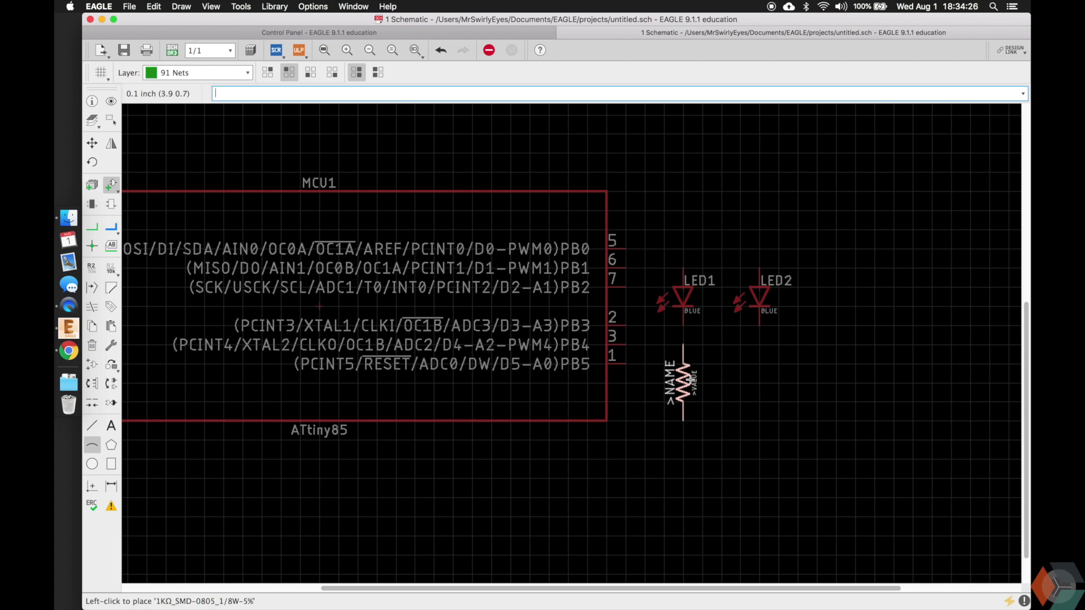
click(688, 380)
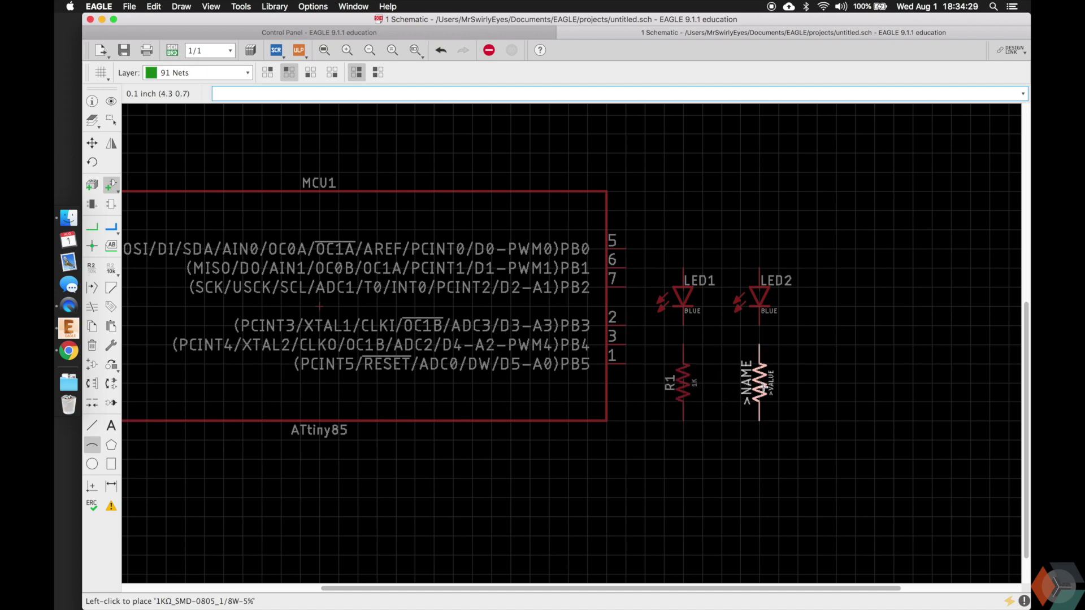
click(762, 387)
key(Escape)
key(Escape)
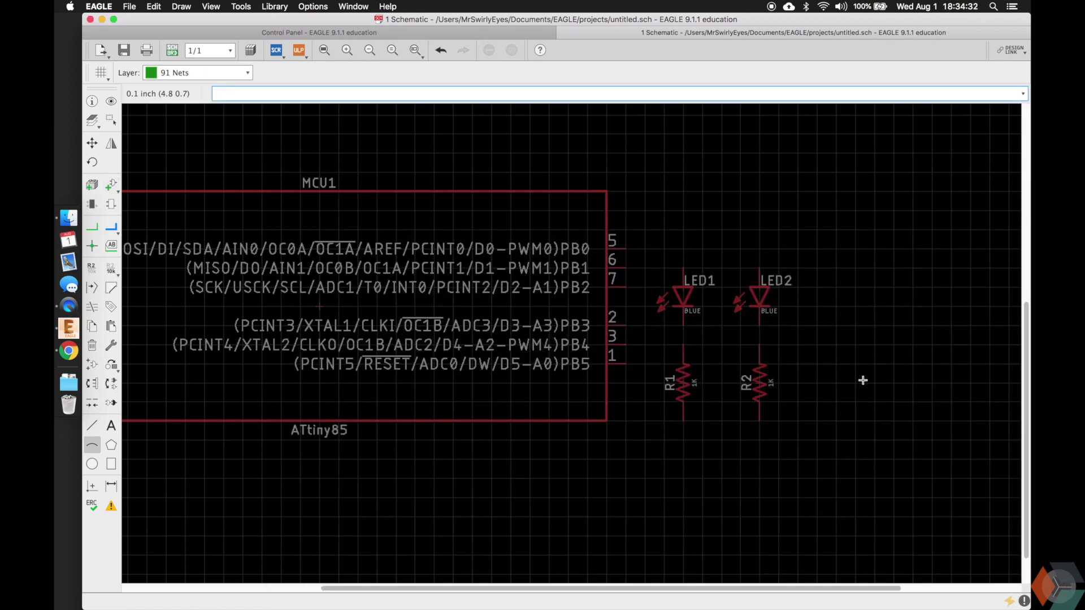
scroll(828, 374, down, 3)
scroll(828, 374, up, 3)
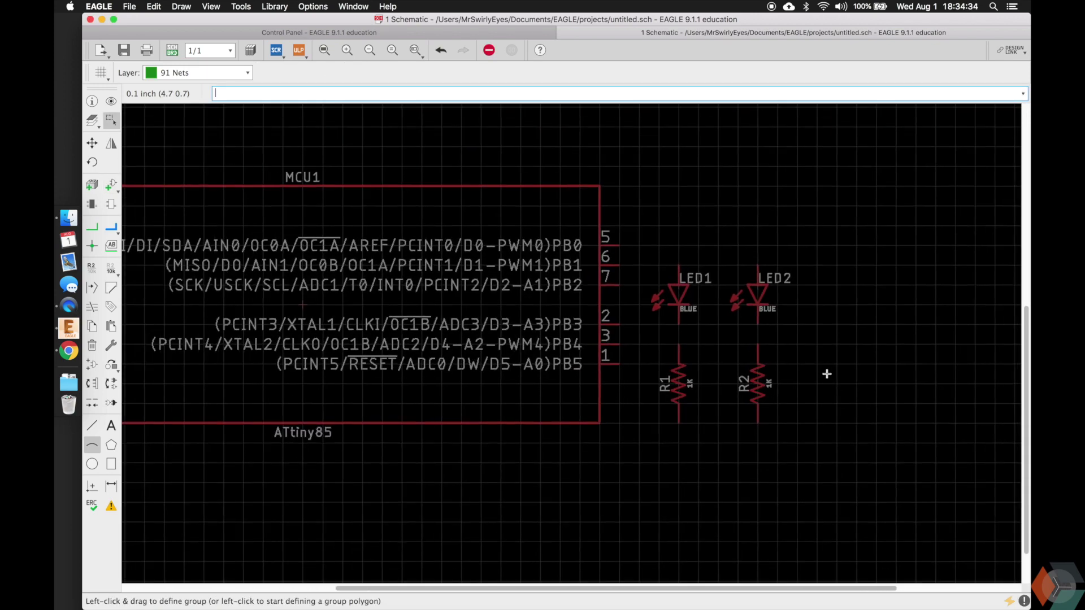
scroll(826, 374, down, 2)
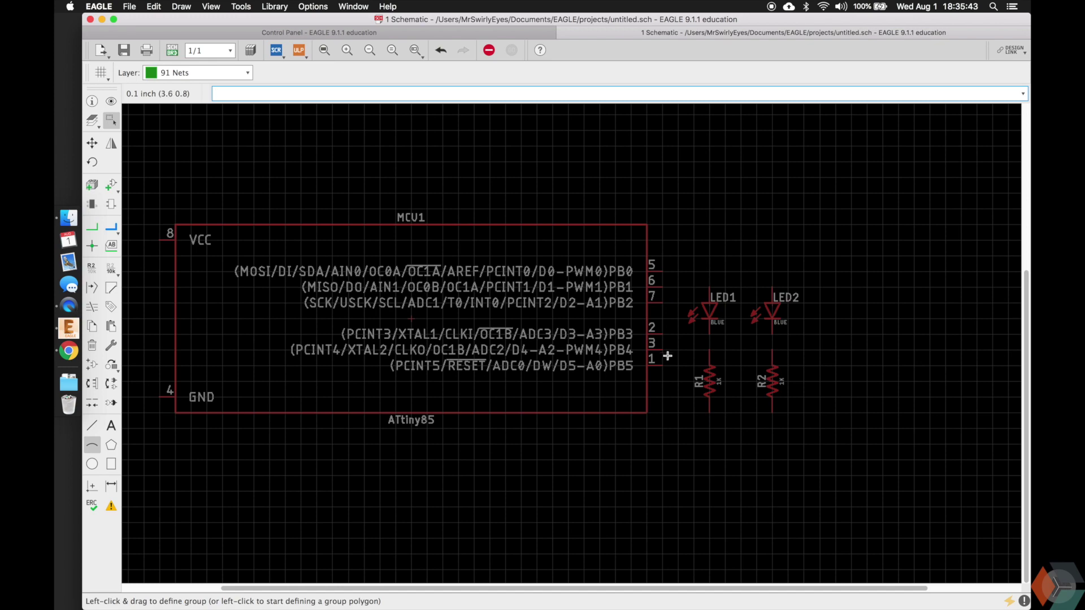
scroll(667, 353, up, 2)
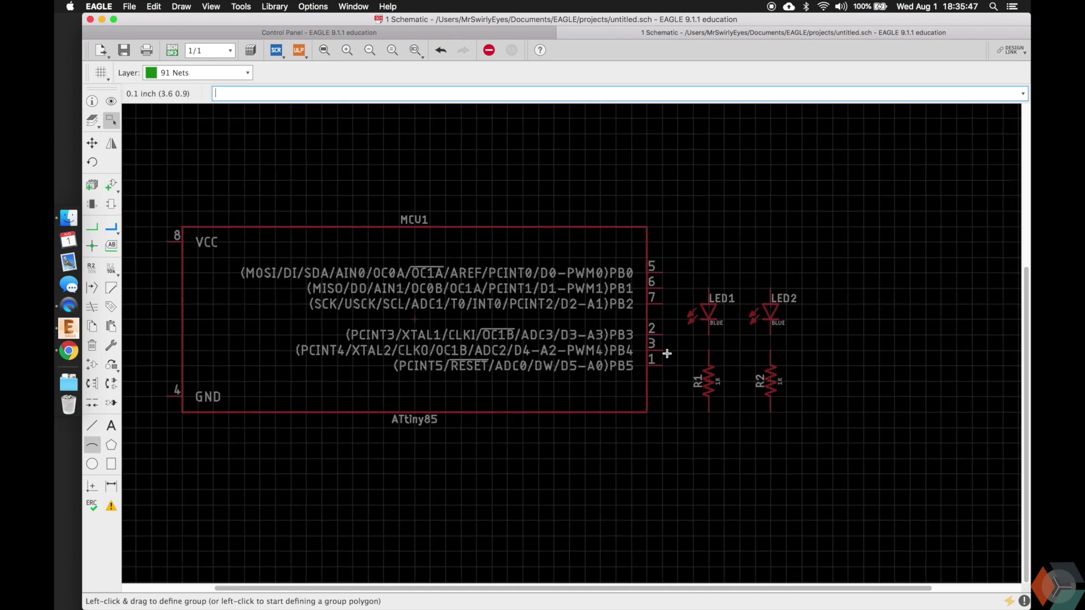
Move the ATtiny85 symbol MCU1 straight up by about 0.1 inch
key(F7)
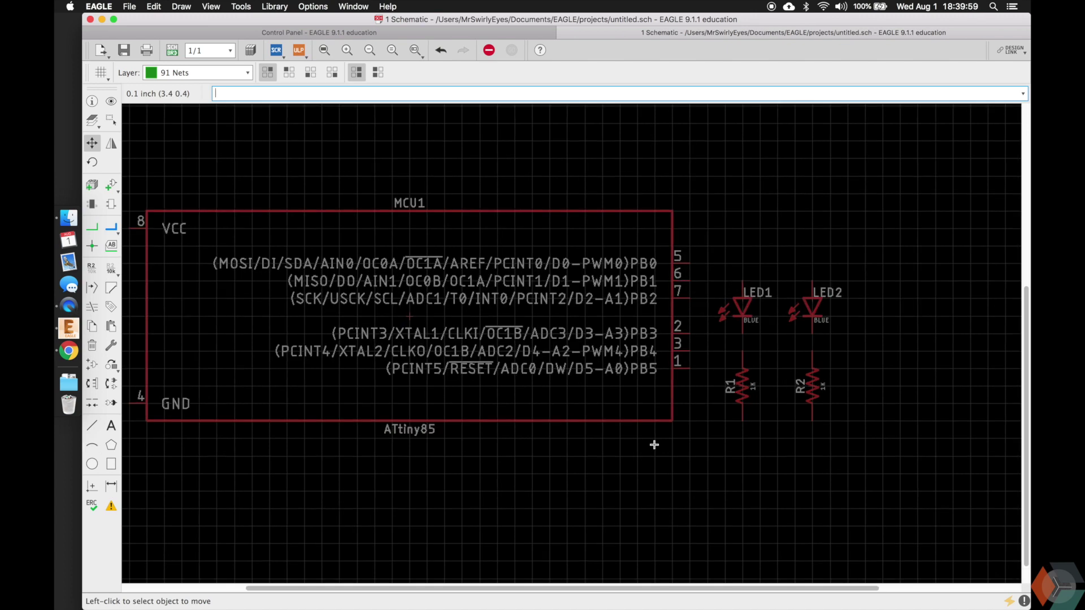
text(move)
click(412, 317)
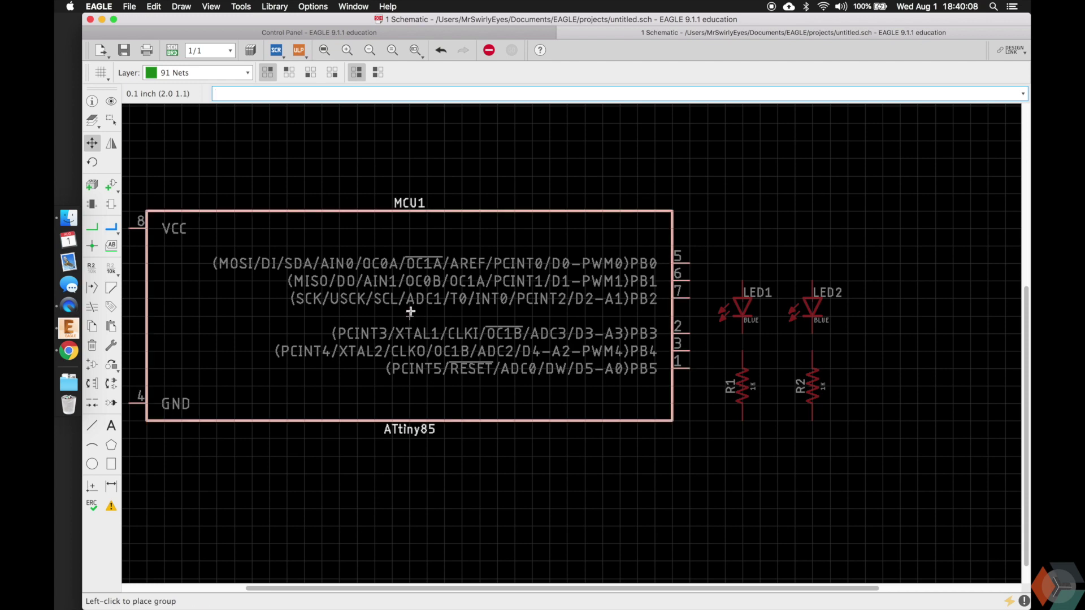
click(410, 301)
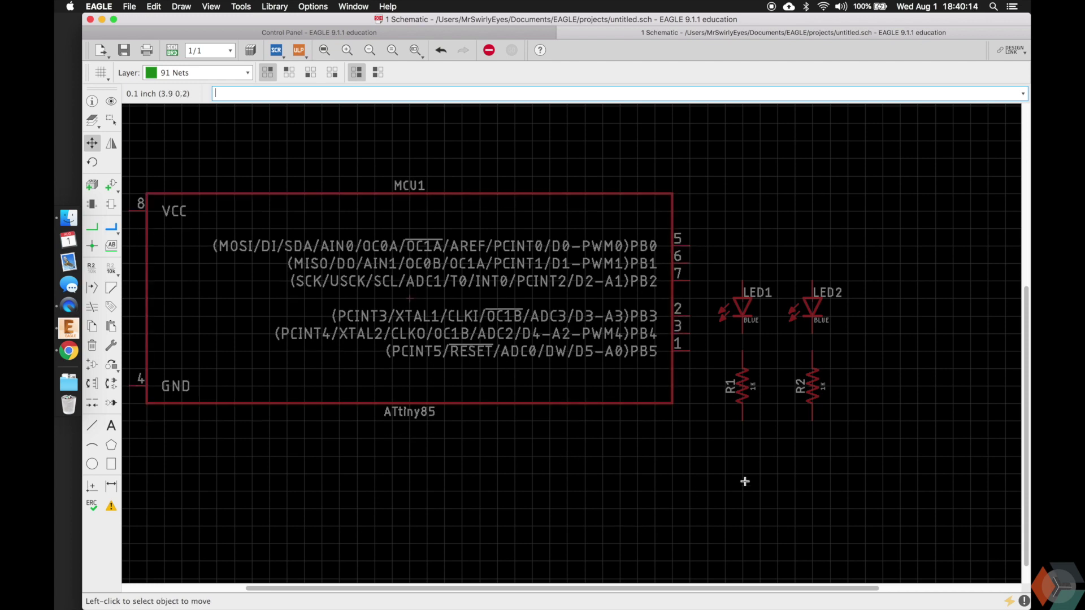
Draw a right-angled net from the top pin of LED1 to PB1 (pin 6) of the ATtiny85
scroll(744, 481, left, 3)
text(wire)
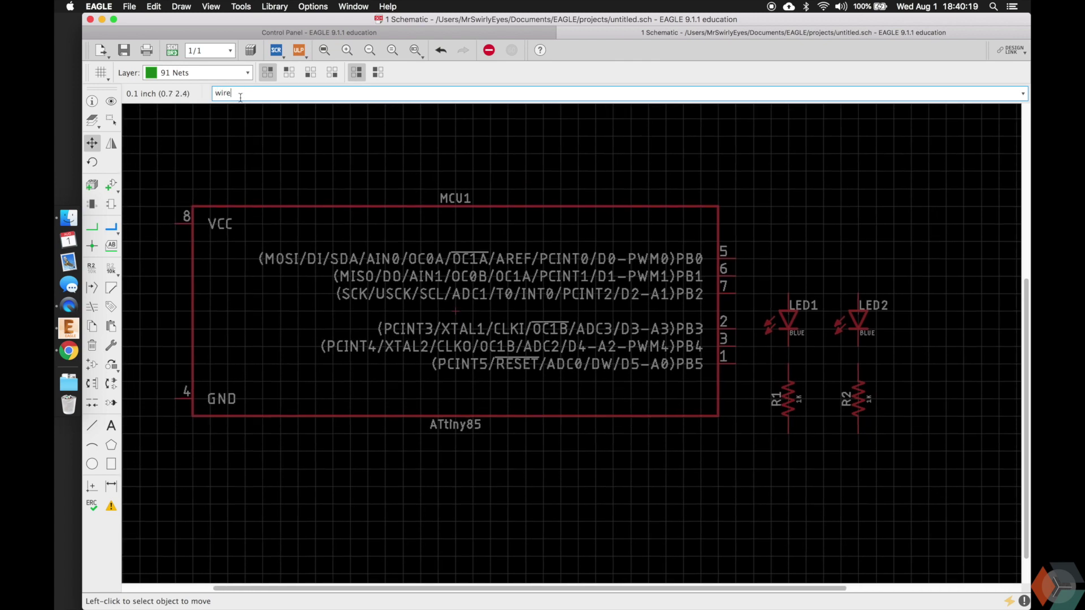
key(Return)
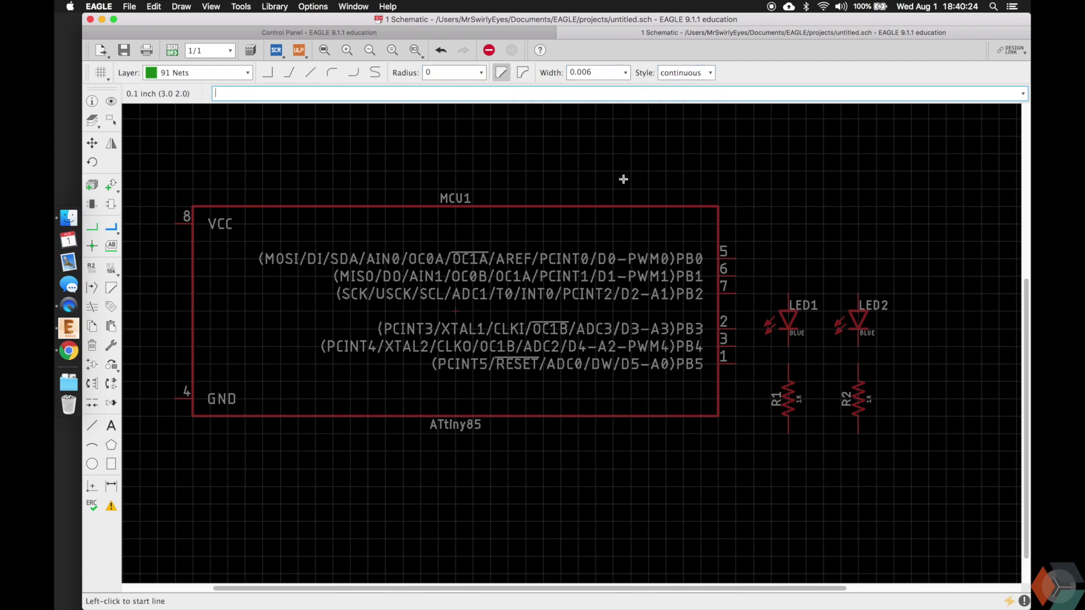
text(net)
key(Return)
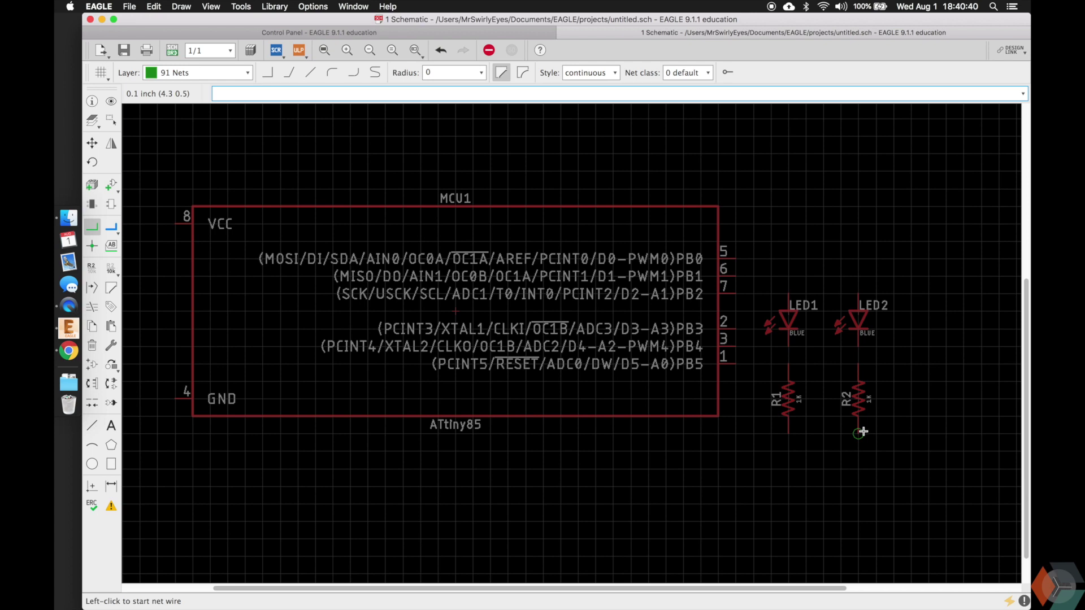
click(788, 293)
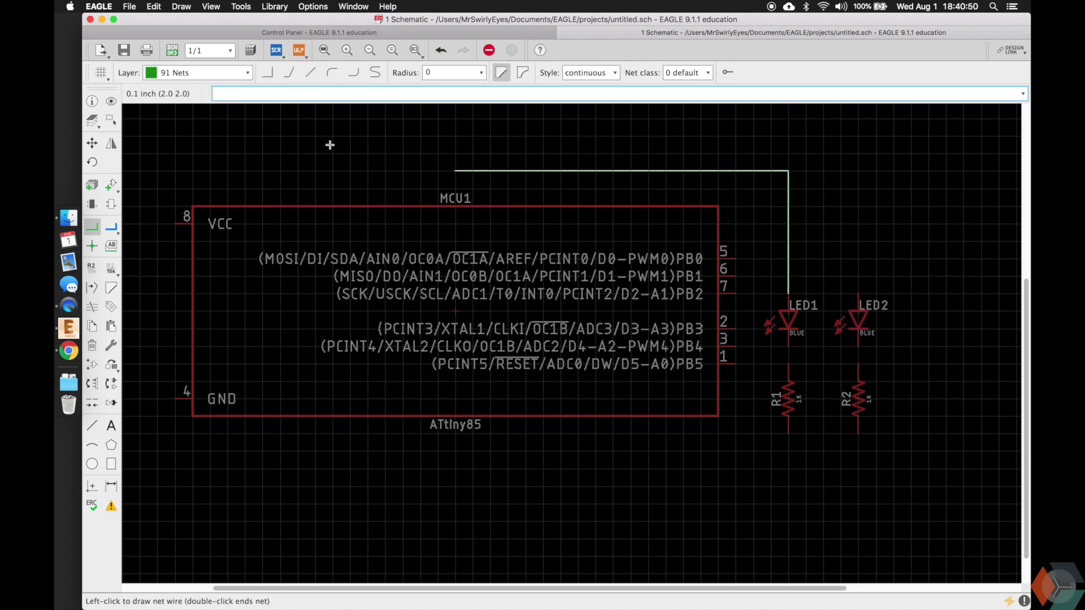
click(270, 74)
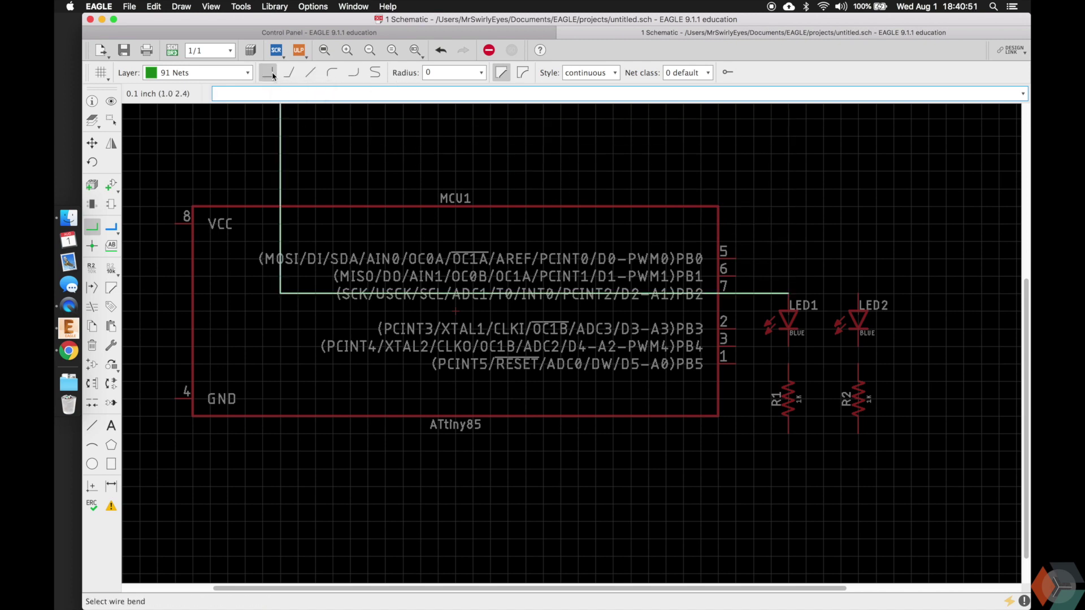
click(736, 278)
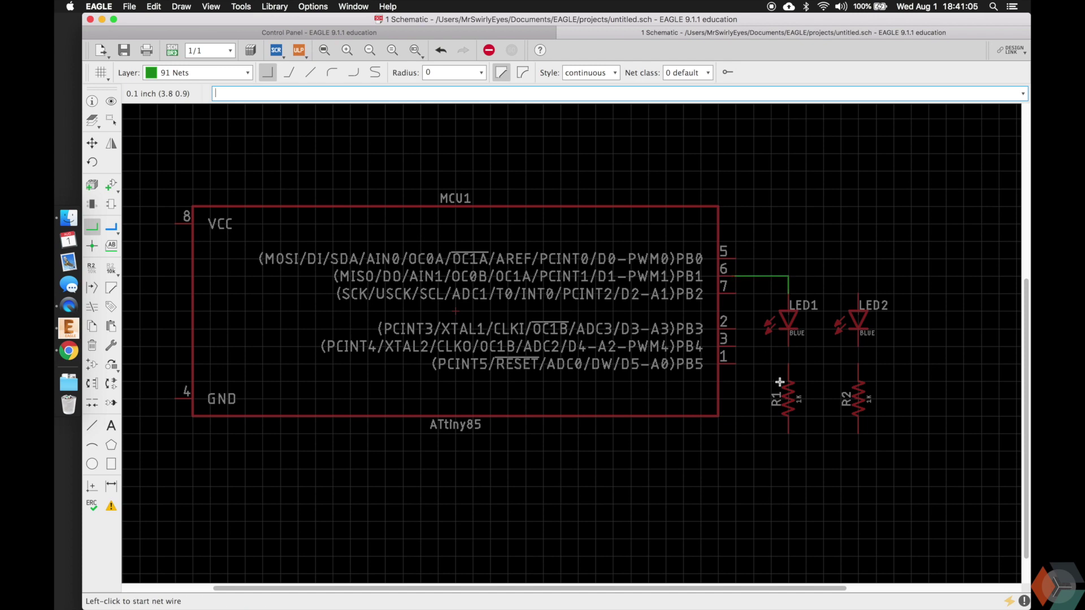
Connect the top pin of LED2 to PB0 (pin 5) and the bottom pin of LED1 to R1 with nets
click(859, 293)
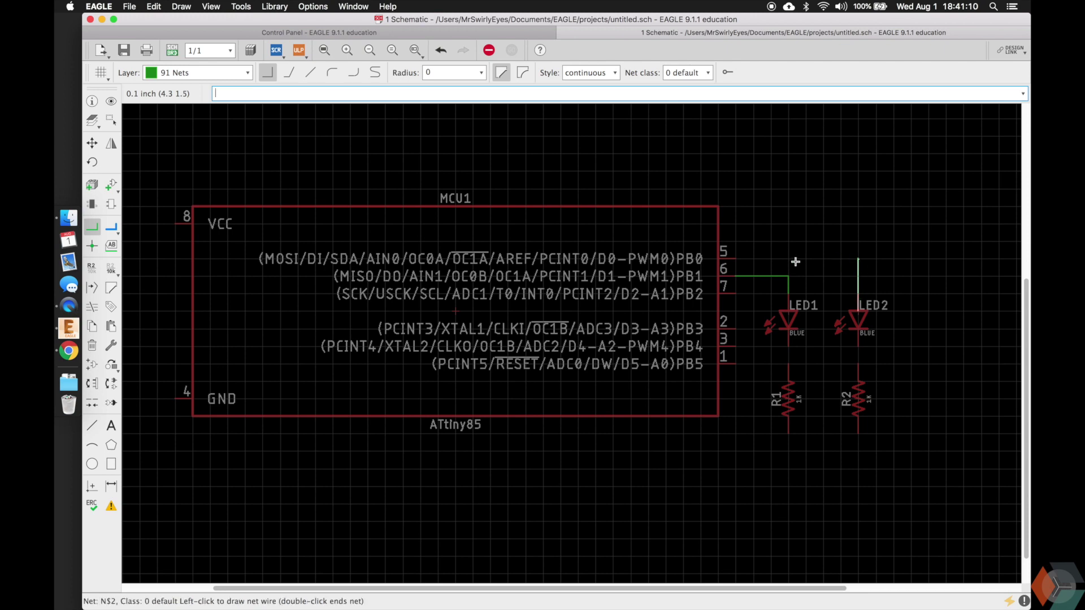
click(735, 258)
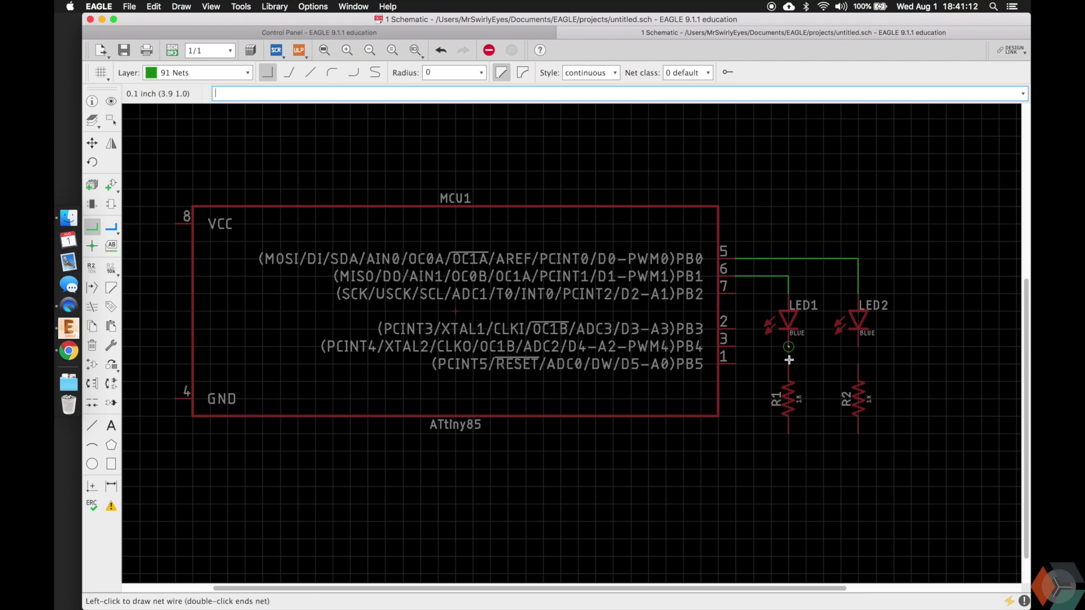
click(858, 346)
key(Escape)
Connect R2 to LED2 by moving R2 up 0.1 inch until their pins touch and moving it back down 0.1 inch
text(move)
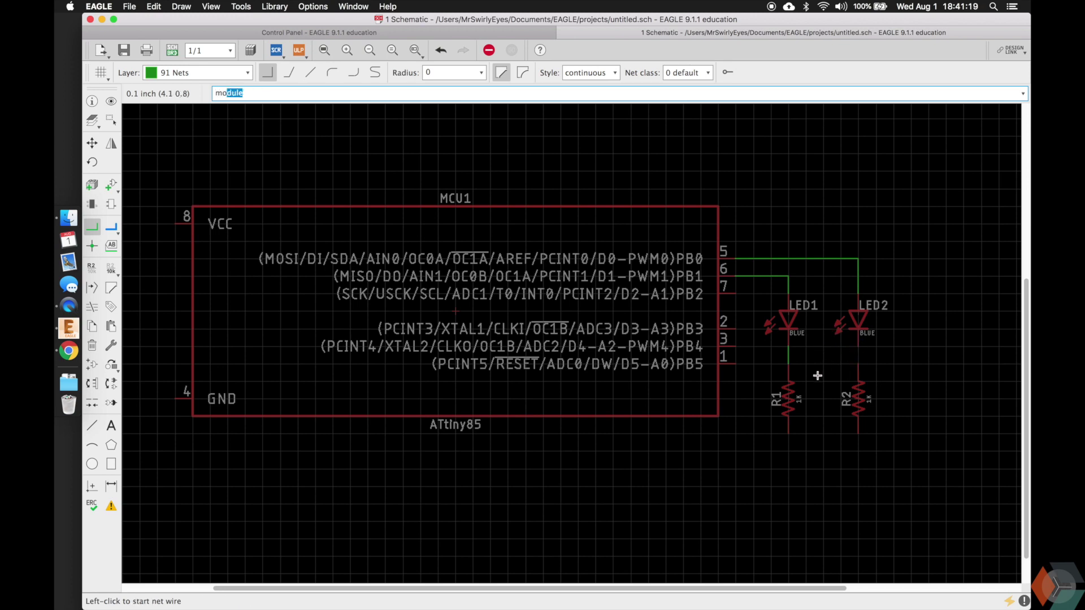
key(Return)
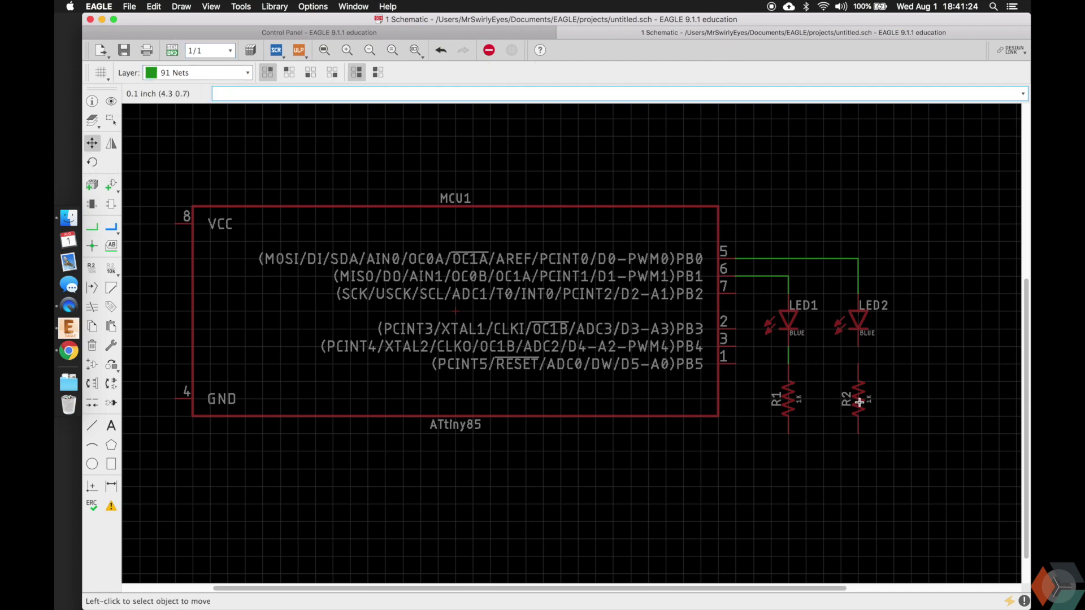
scroll(859, 402, up, 5)
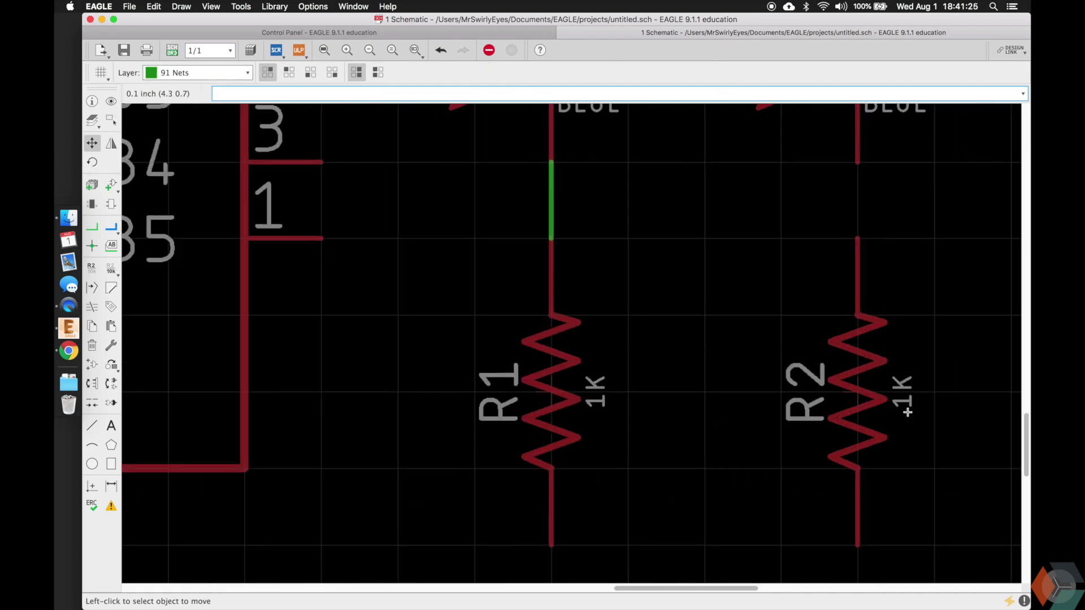
scroll(861, 422, down, 5)
click(861, 416)
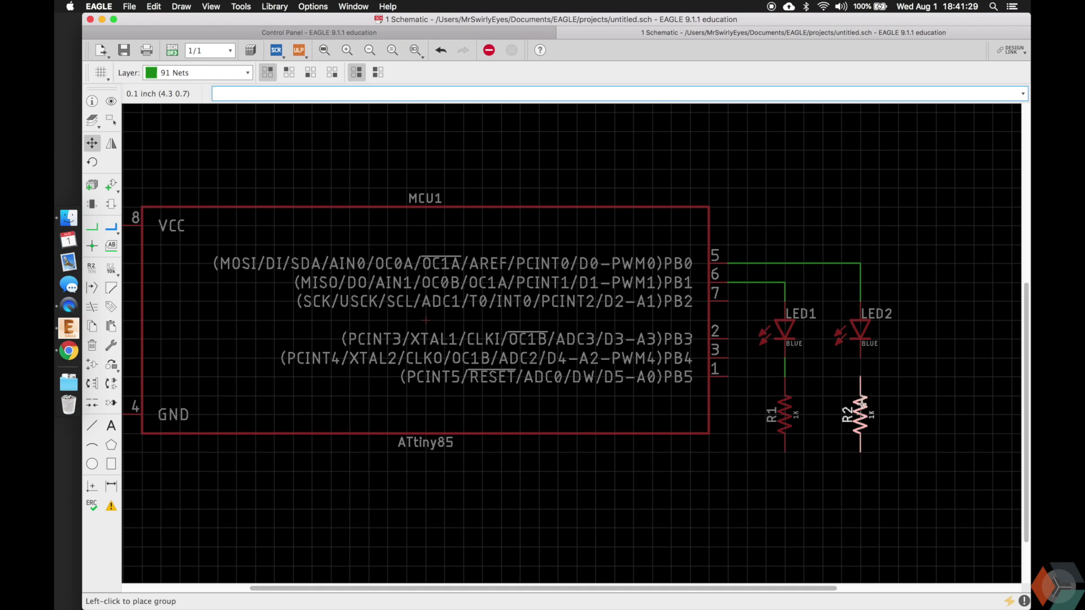
click(860, 396)
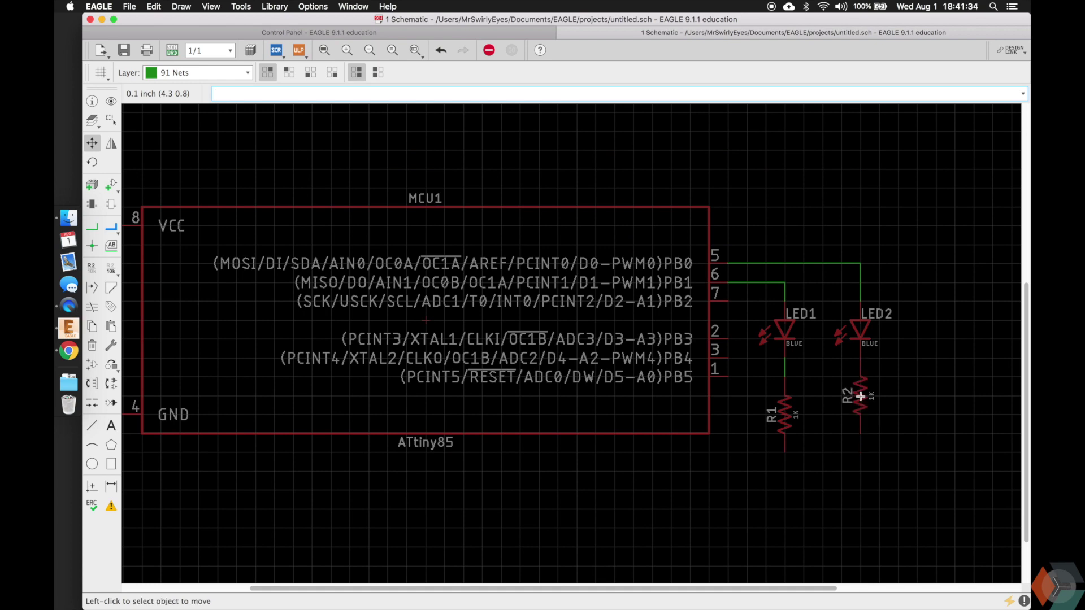
click(860, 397)
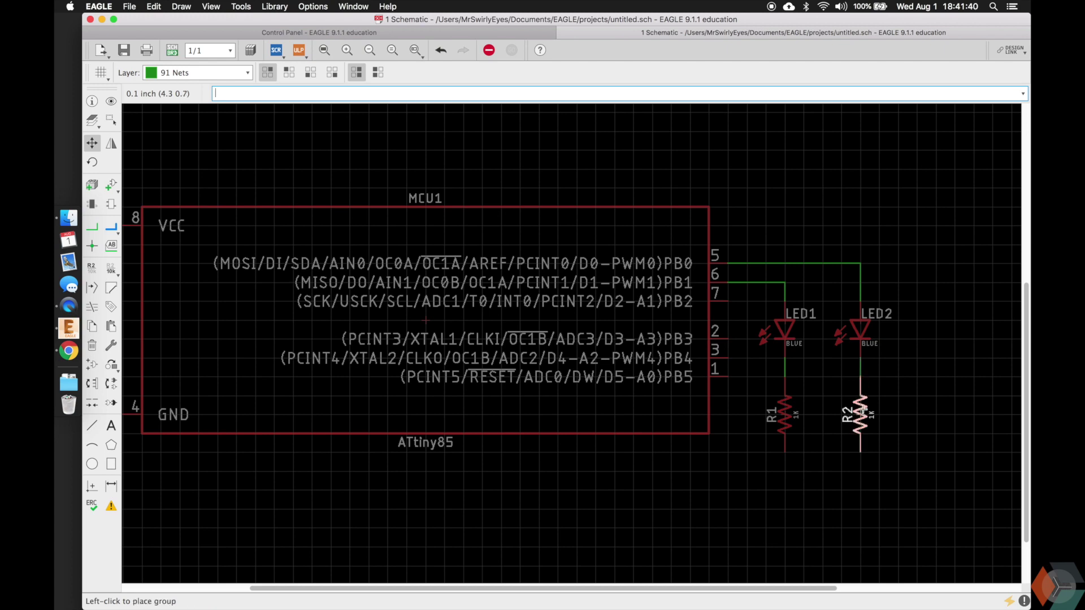
click(860, 415)
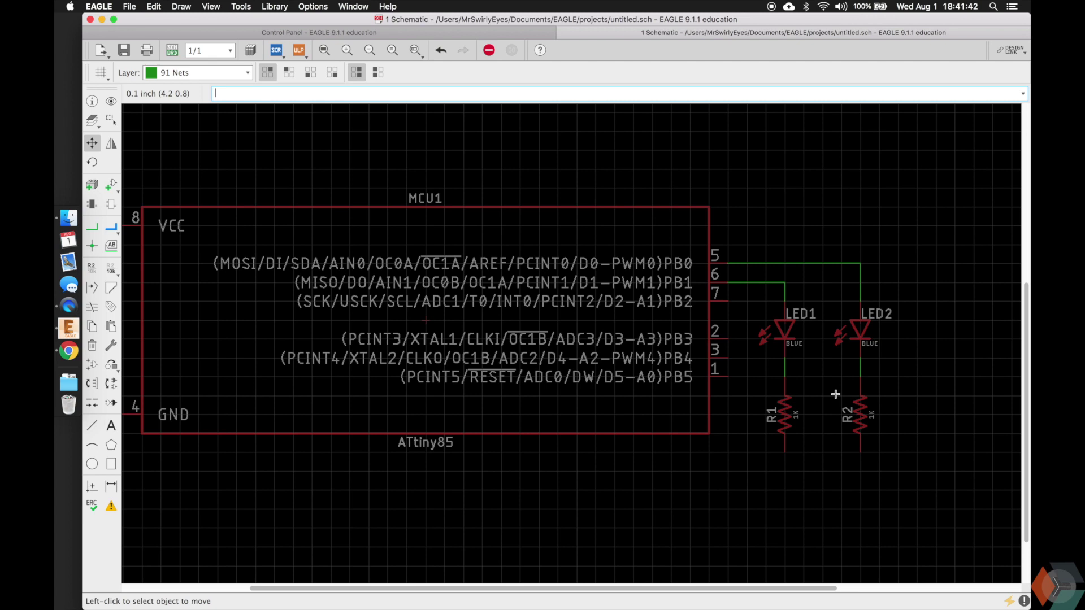
Route a net from the ATtiny85's GND pin 4 beneath the chip to the bottom of R2, and join R1 to it
scroll(835, 394, left, 3)
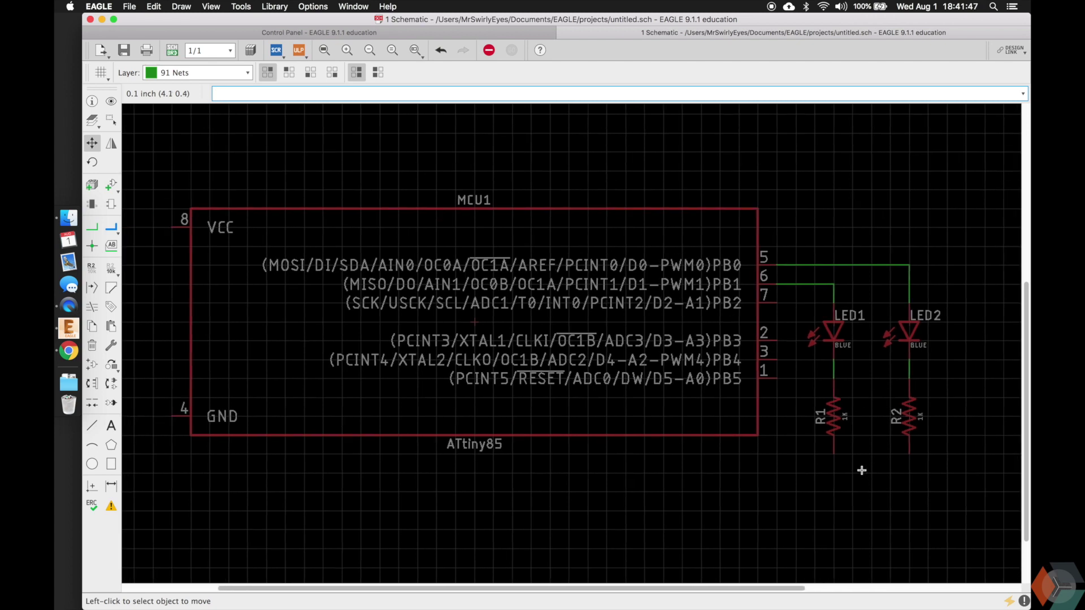
text(net)
key(Return)
click(159, 416)
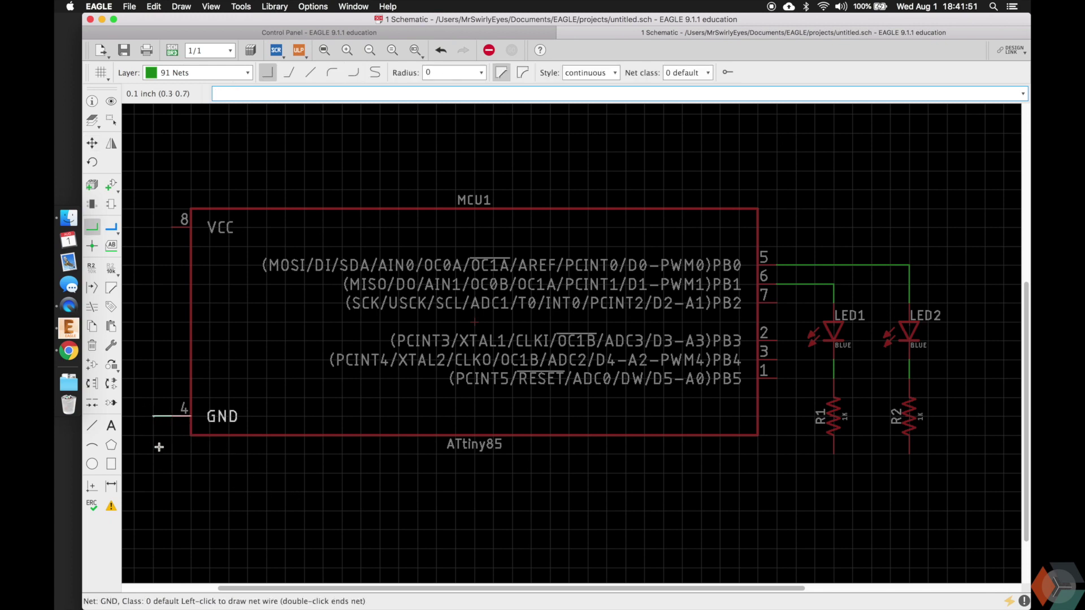
click(153, 473)
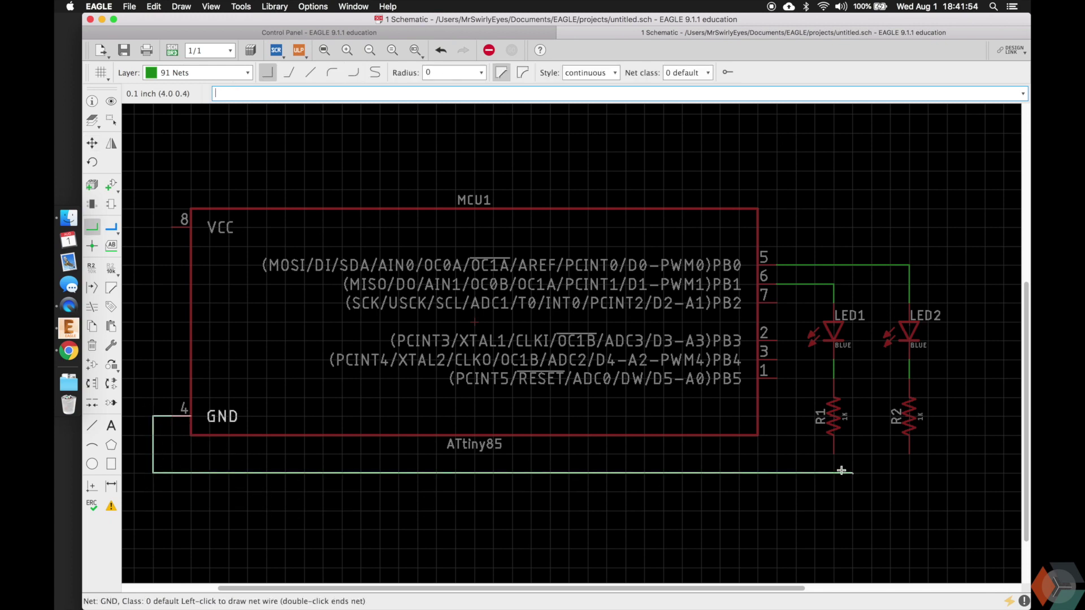
click(907, 459)
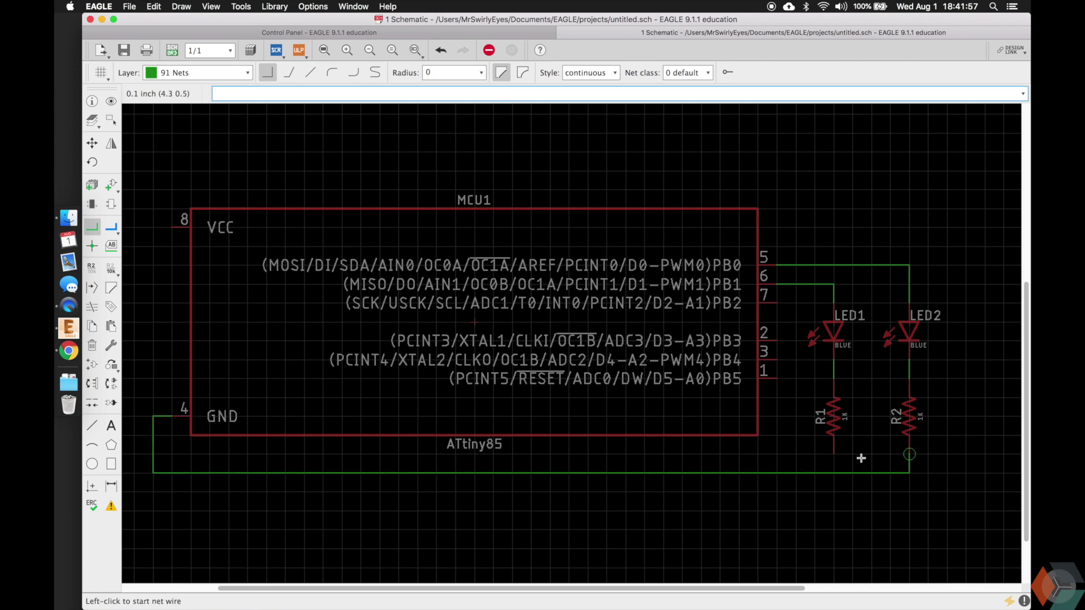
click(833, 453)
click(834, 472)
Undo the ground nets drawn beneath the chip to R1 and R2
key(super+z)
key(super+z)
key(super+z)
key(super+z)
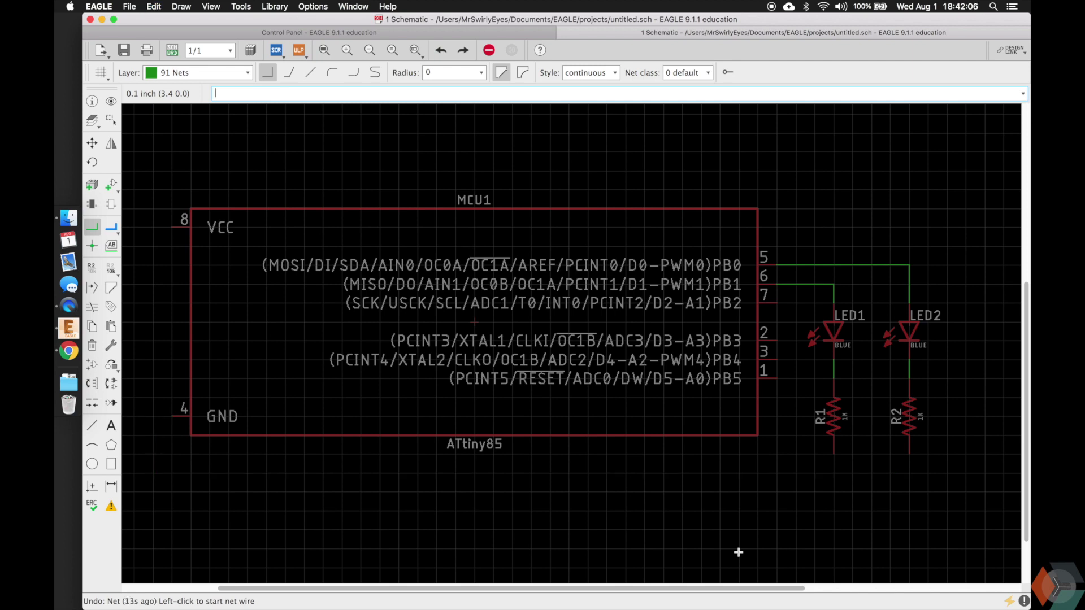
Choose the GND symbol from the PiB_power_symbols library as the part to add, and cancel its placement
text(add)
key(Return)
click(304, 241)
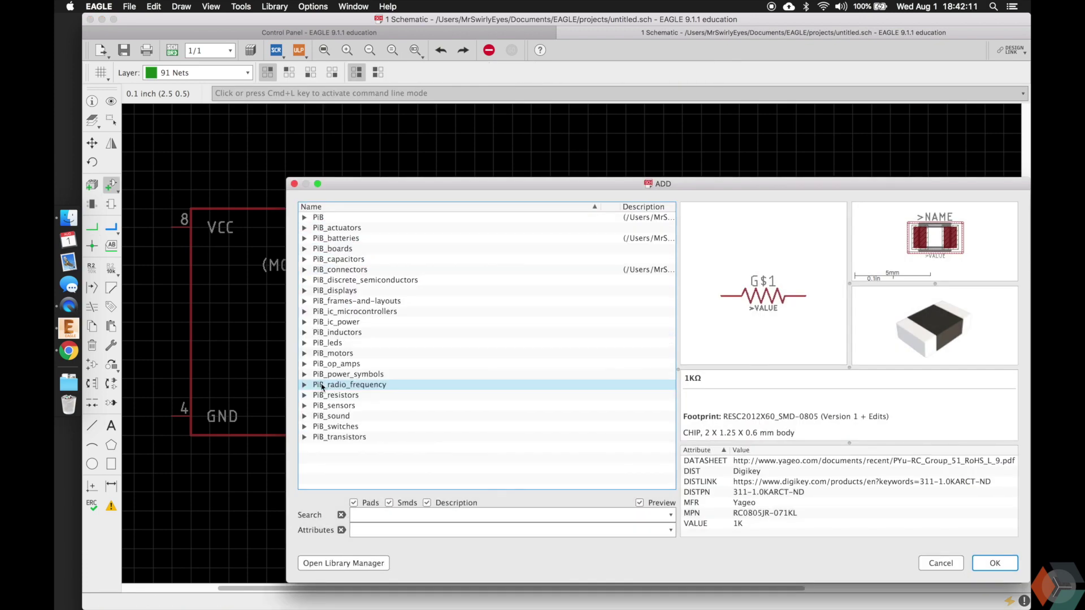
double_click(323, 374)
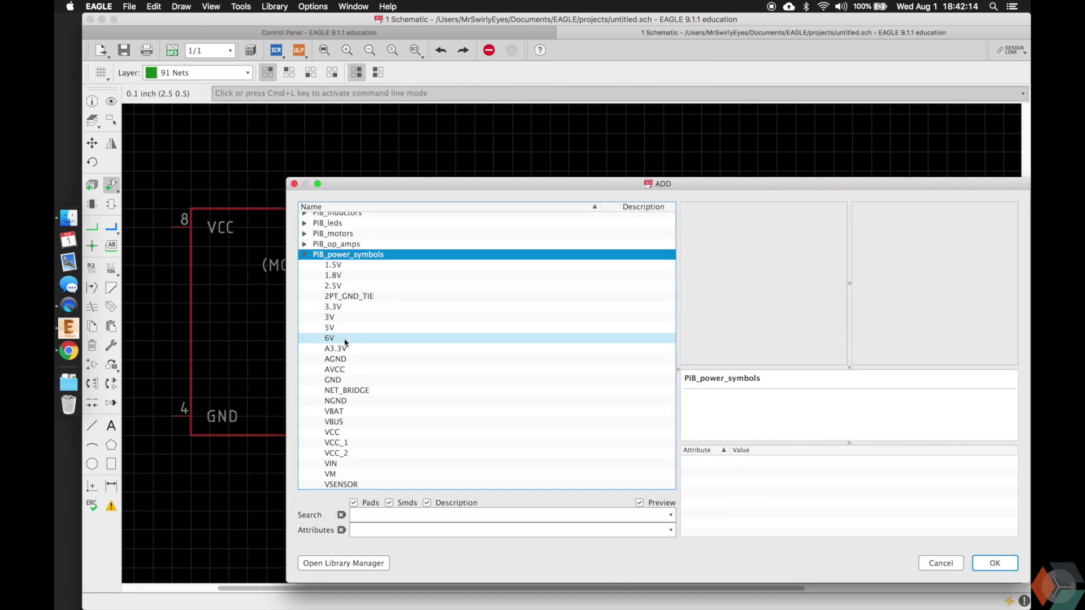
scroll(347, 367, down, 3)
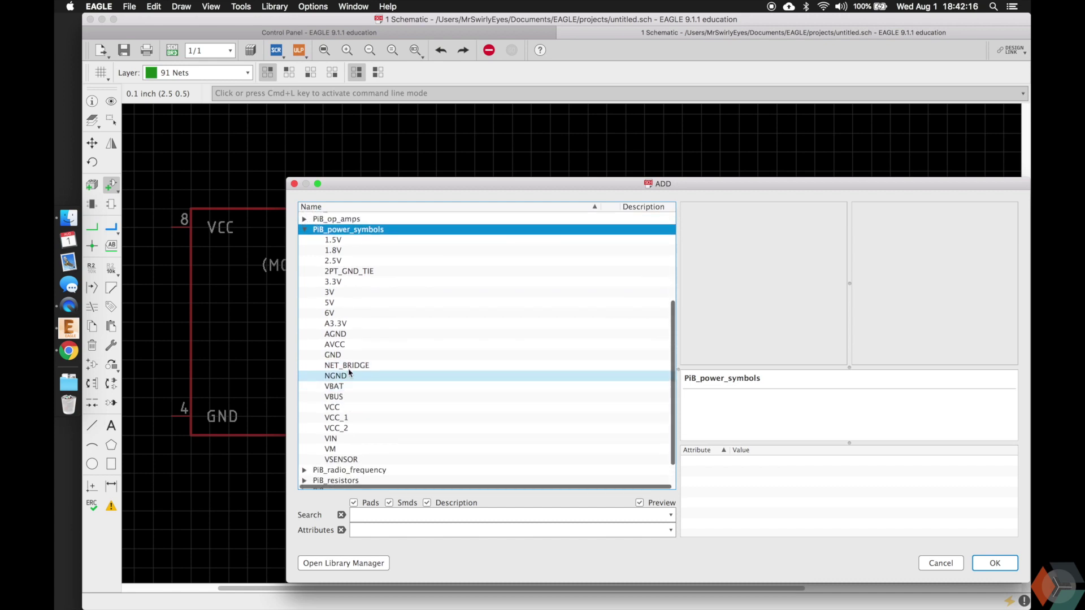
click(342, 356)
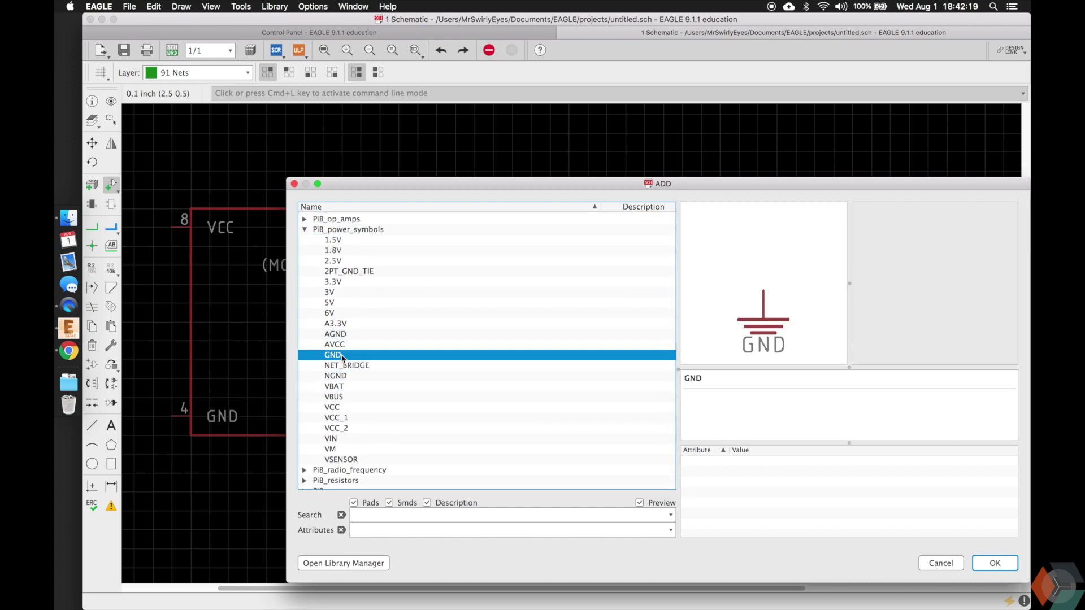
double_click(342, 355)
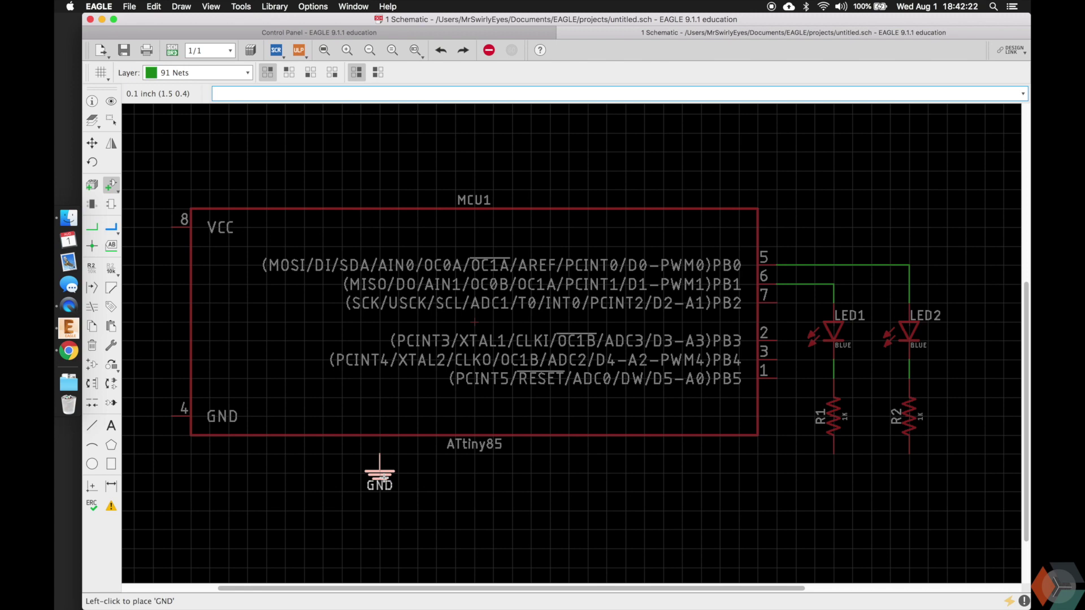
key(Escape)
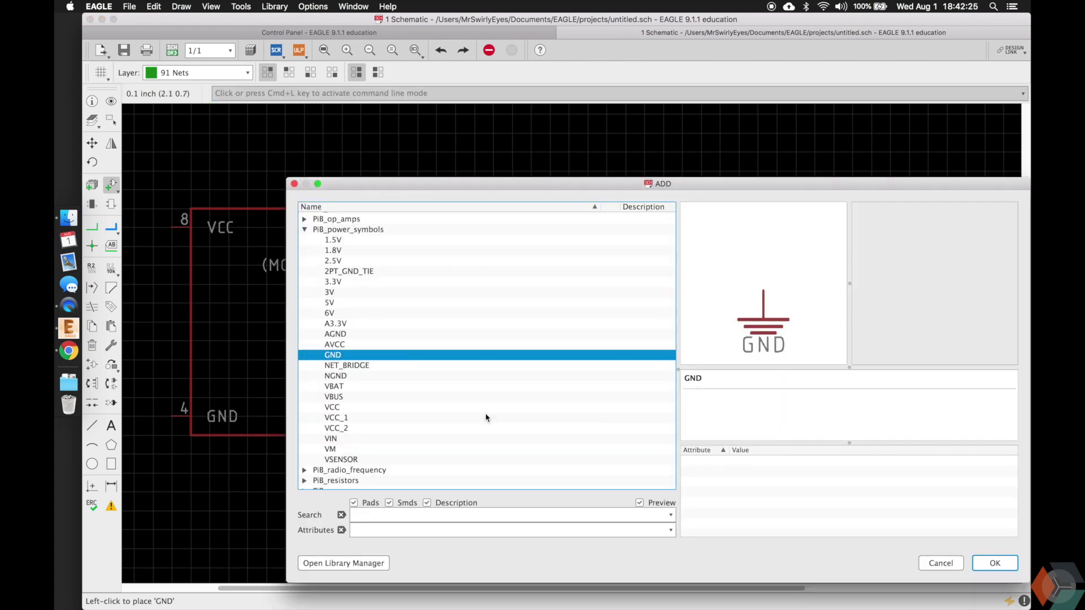
click(305, 231)
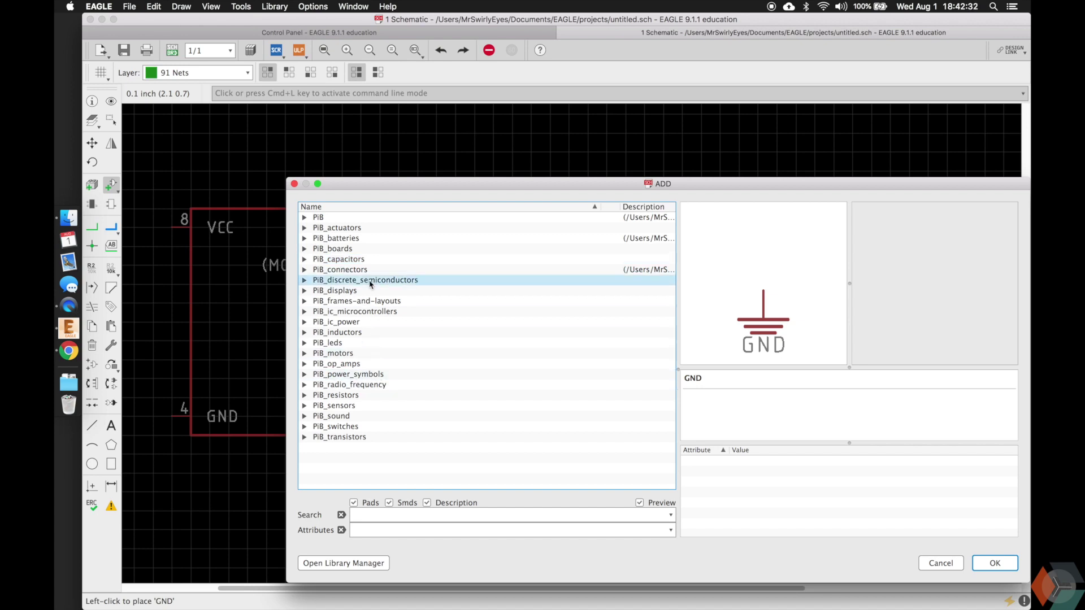
key(Escape)
text(add GND)
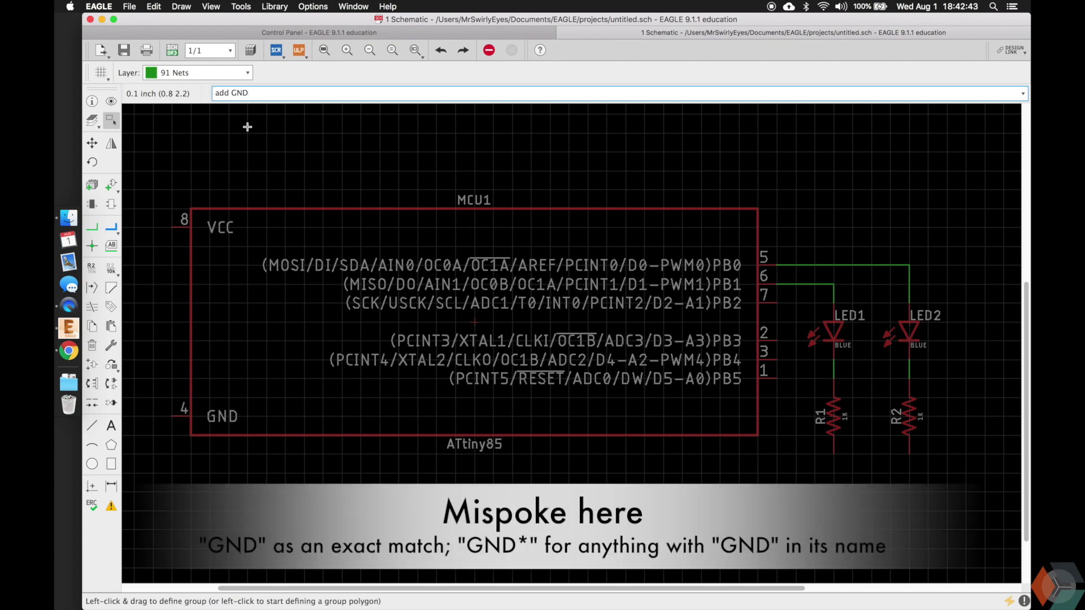
key(Return)
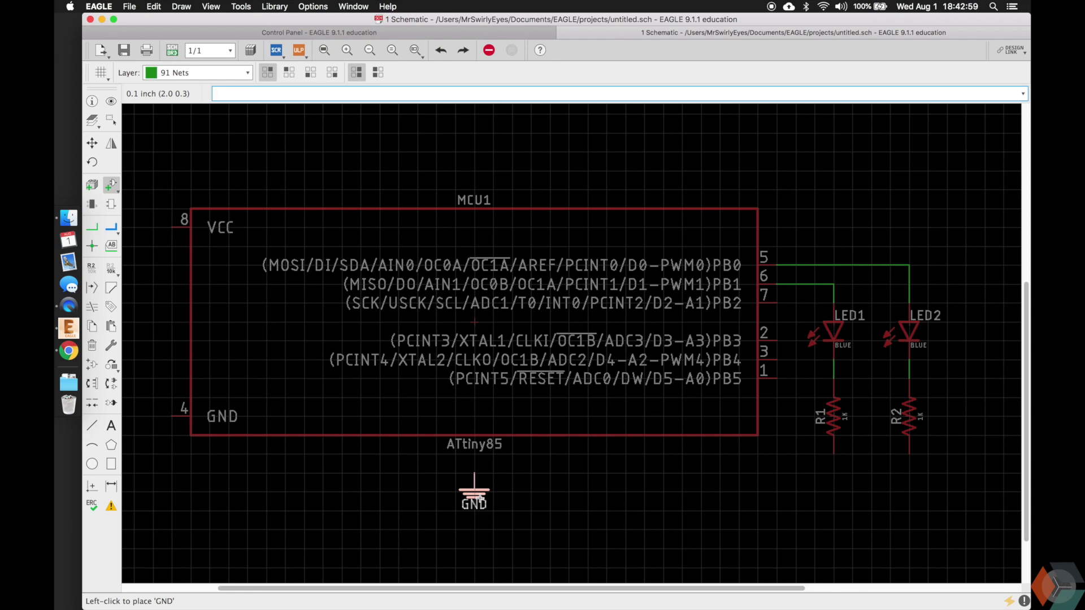
key(Escape)
key(Escape)
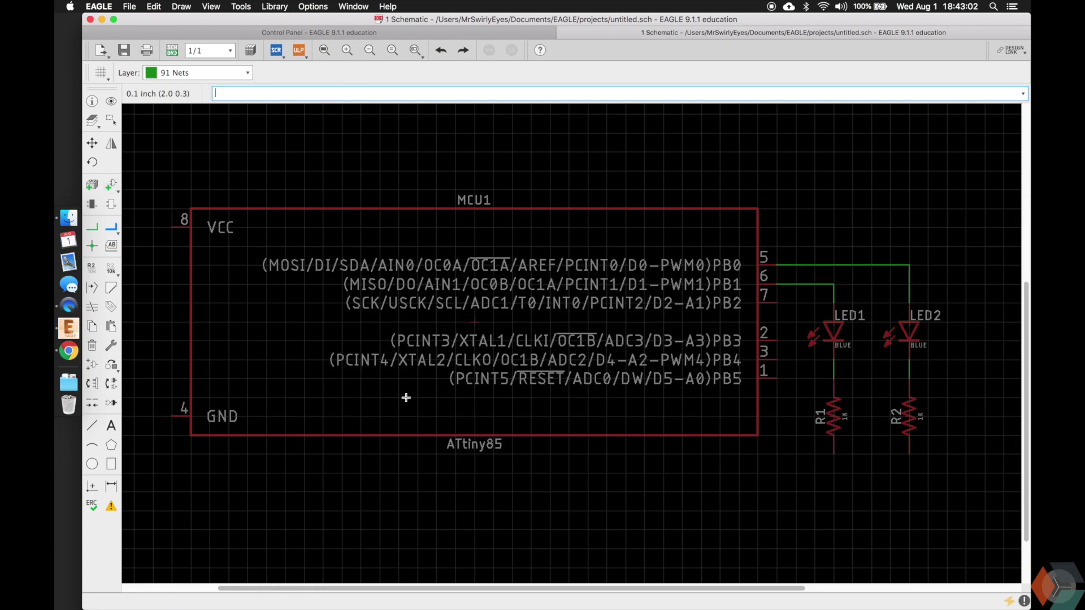
Add a GND symbol by name, place it directly below R1, and end the ADD command
text(add GND)
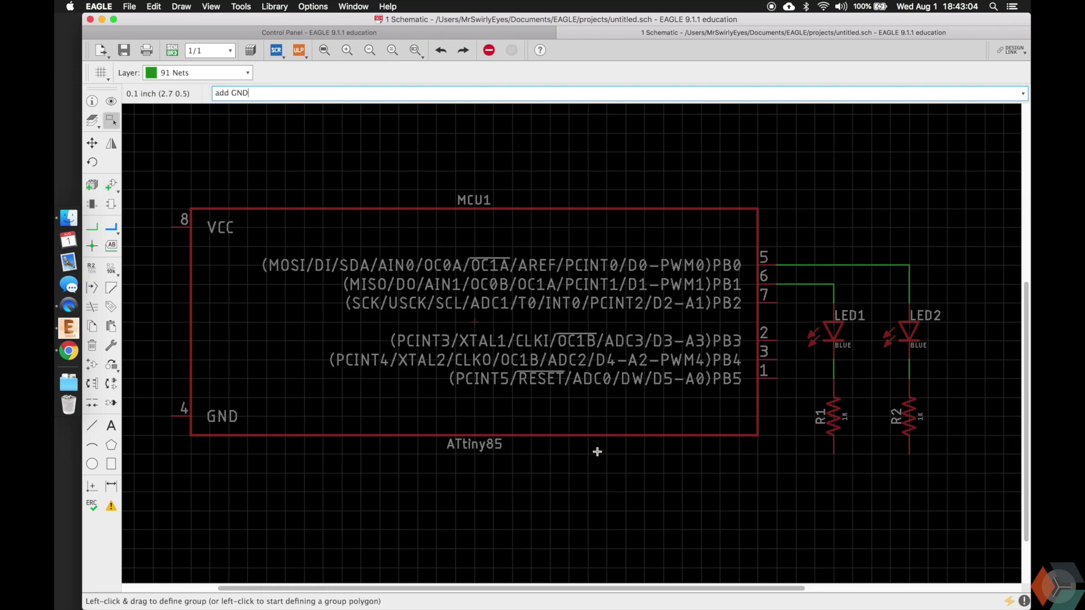
key(Return)
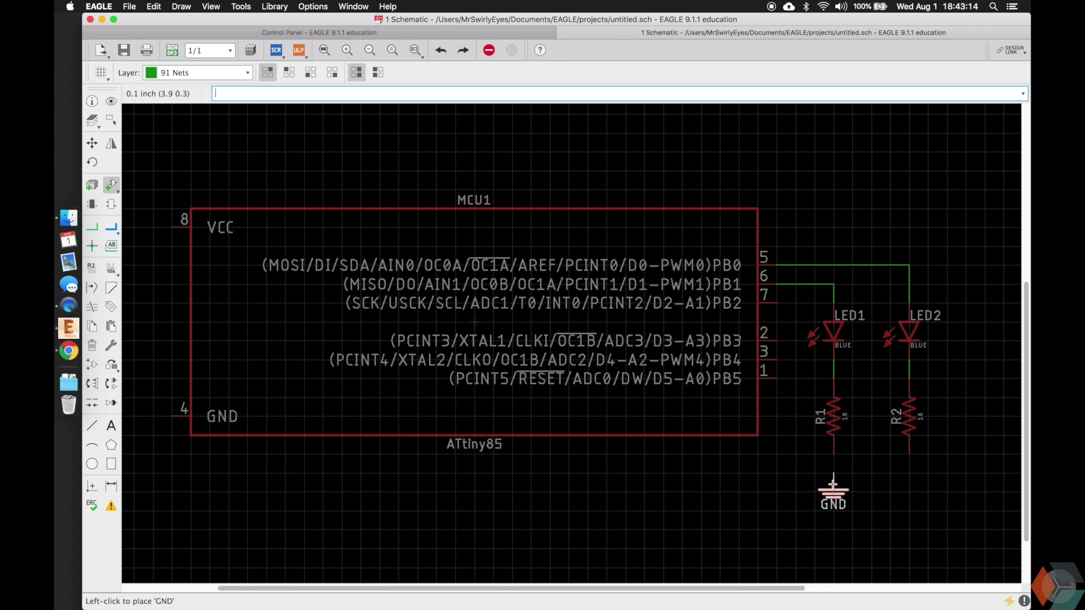
click(839, 495)
key(Escape)
key(Escape)
Copy the GND symbol below R1 to a spot below R2 and another beside the ATtiny85's GND pin 4
scroll(716, 481, right, 1)
text(copy)
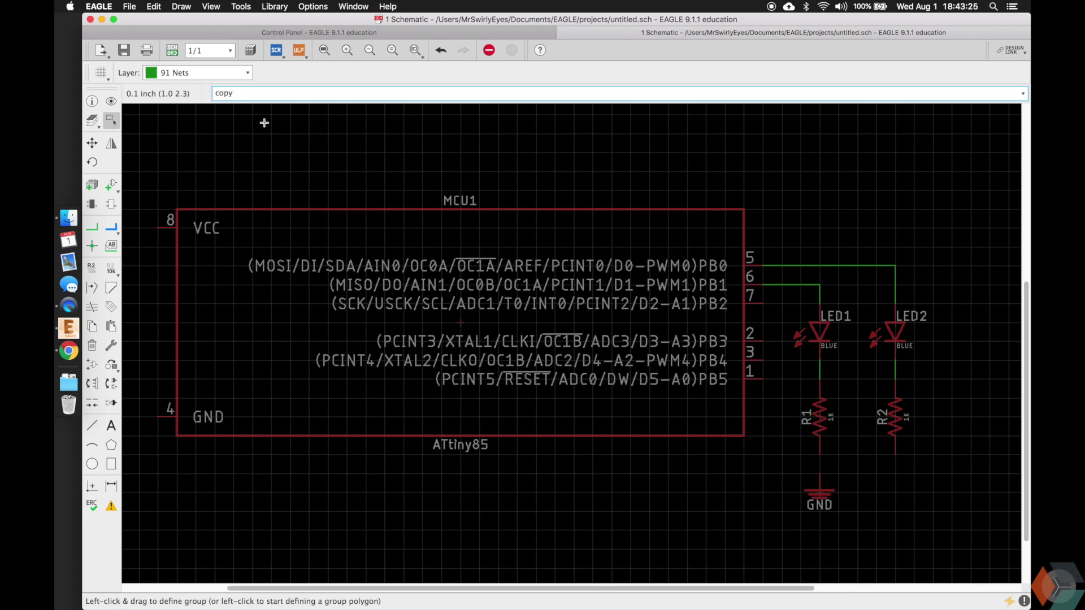
key(Return)
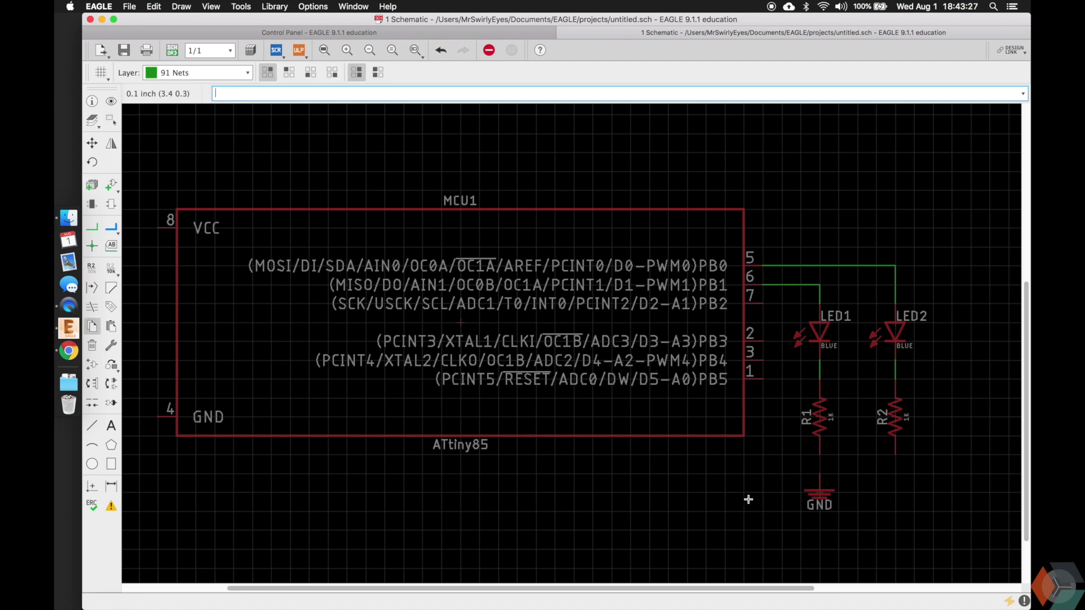
click(821, 495)
click(887, 495)
click(819, 495)
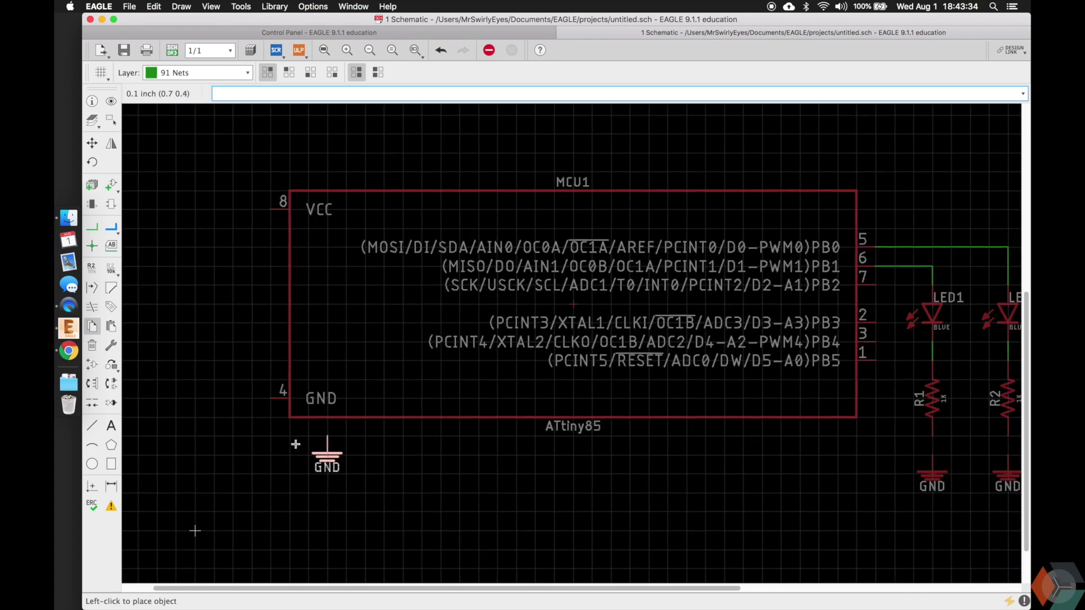
click(247, 442)
Draw nets joining the three GND symbols to the ATtiny85's pin 4, R1 and R2, and end the NET command
text(gnet)
key(Return)
click(183, 420)
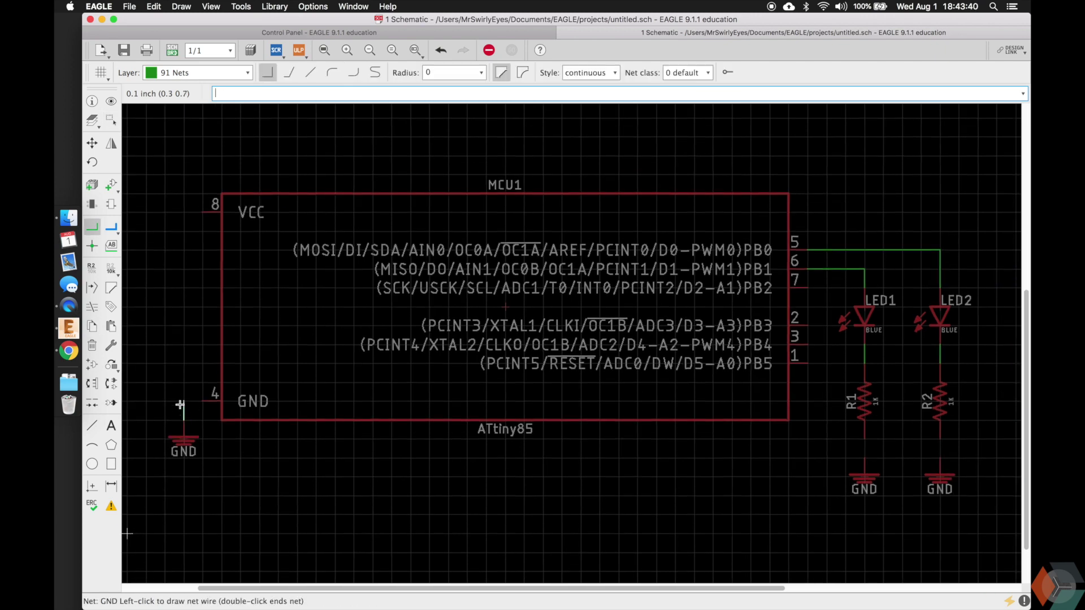
click(219, 400)
click(864, 458)
click(939, 442)
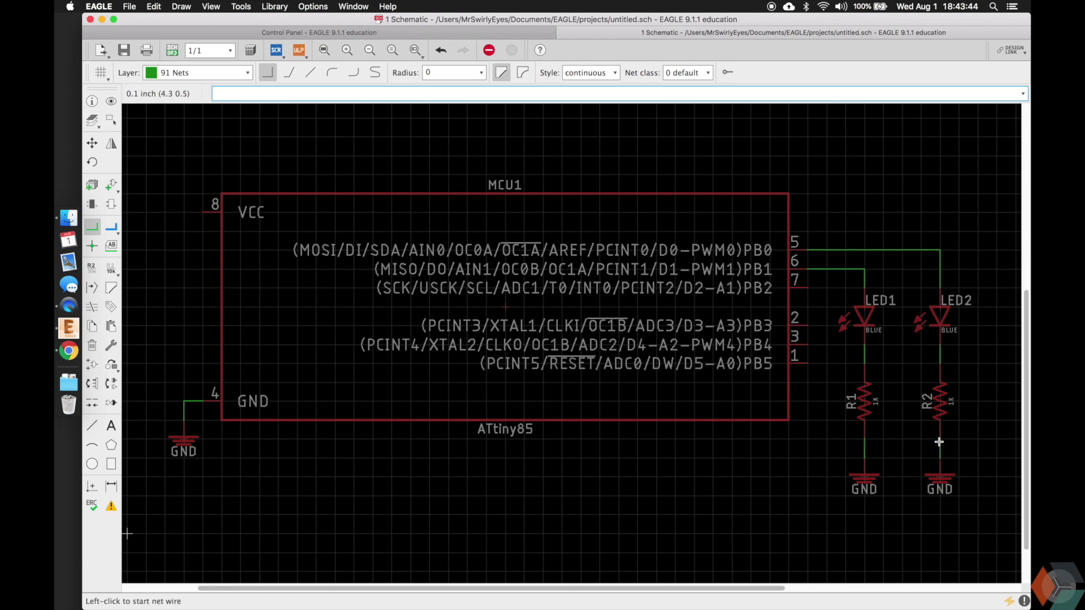
key(Escape)
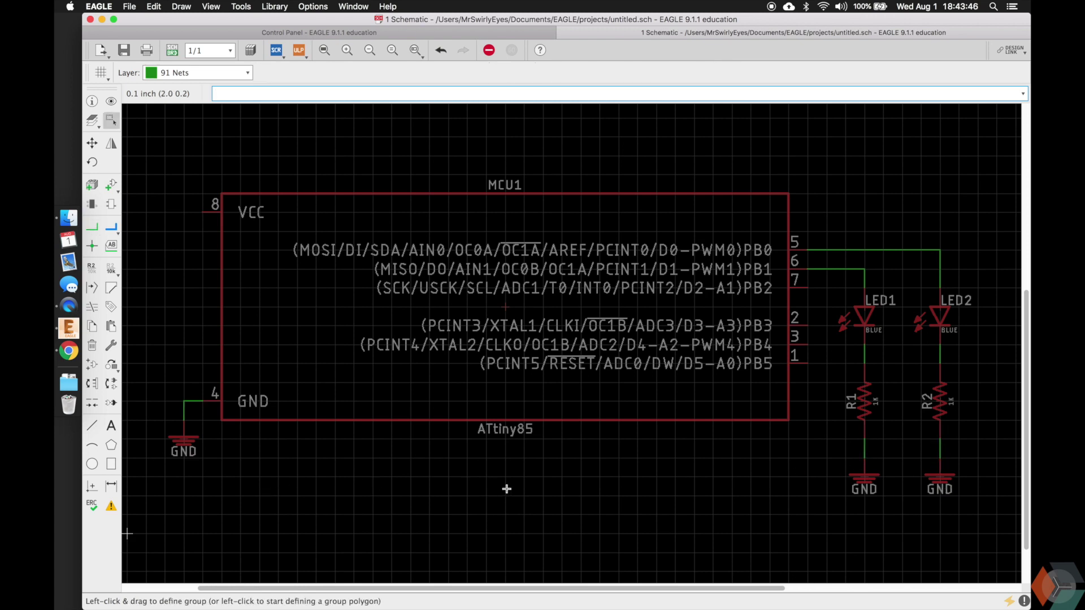
Highlight the whole GND net by name with the SHOW command
text(show GND)
key(Return)
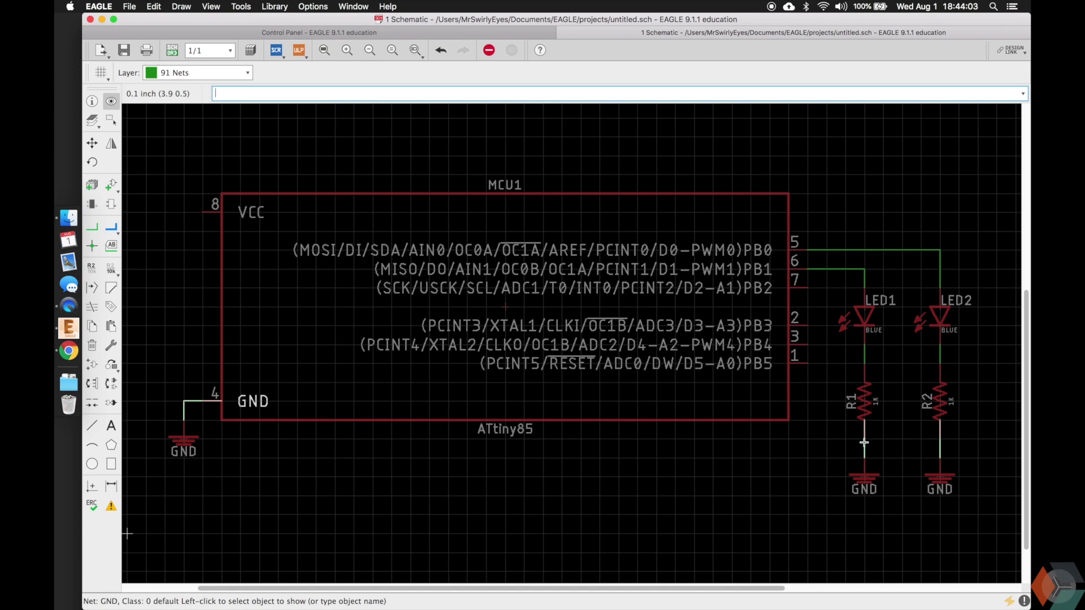
key(Escape)
Inspect the properties of the wire between R1 and its GND symbol, checking the net name, and cancel without changes
text(info)
key(Return)
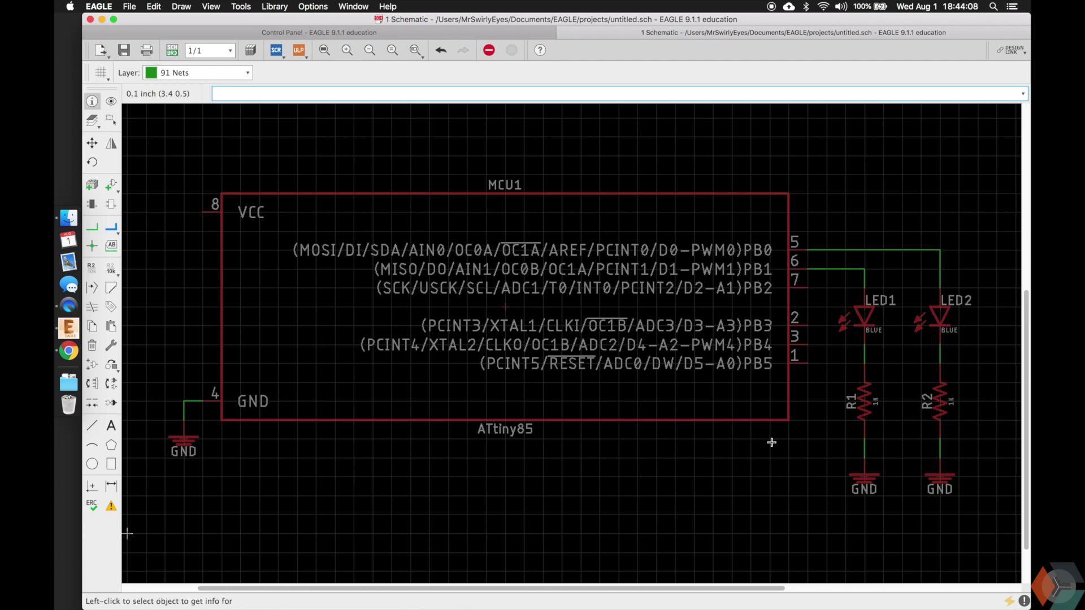
click(863, 449)
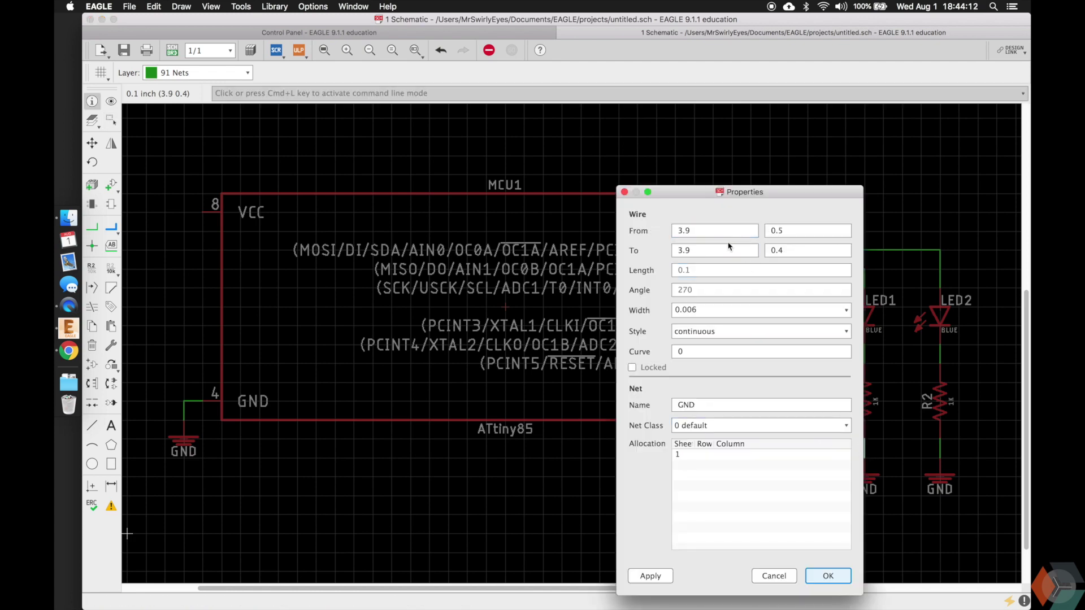
click(699, 277)
double_click(707, 407)
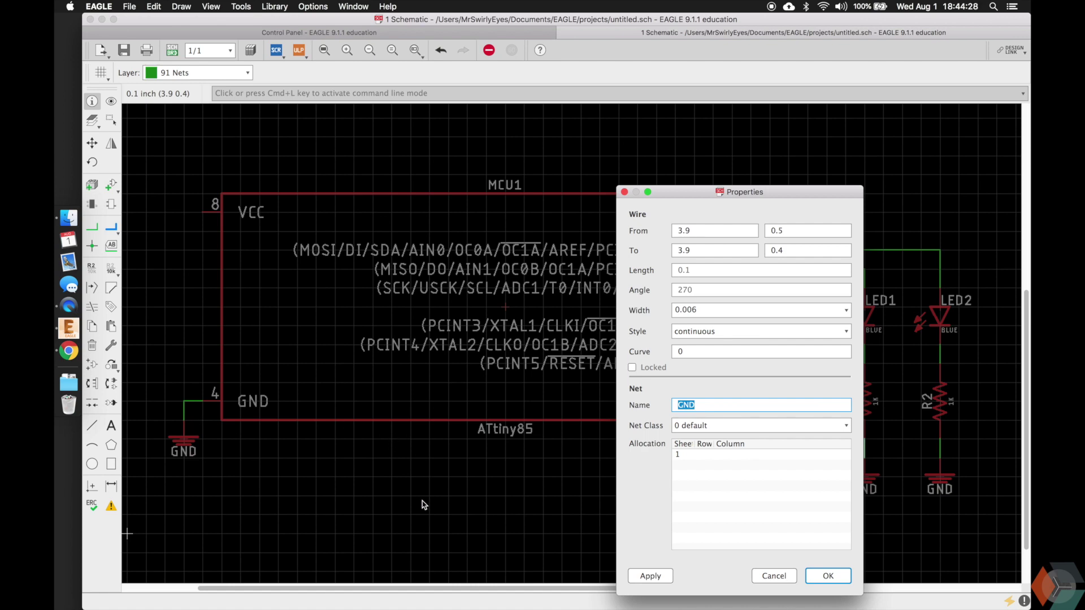
key(Escape)
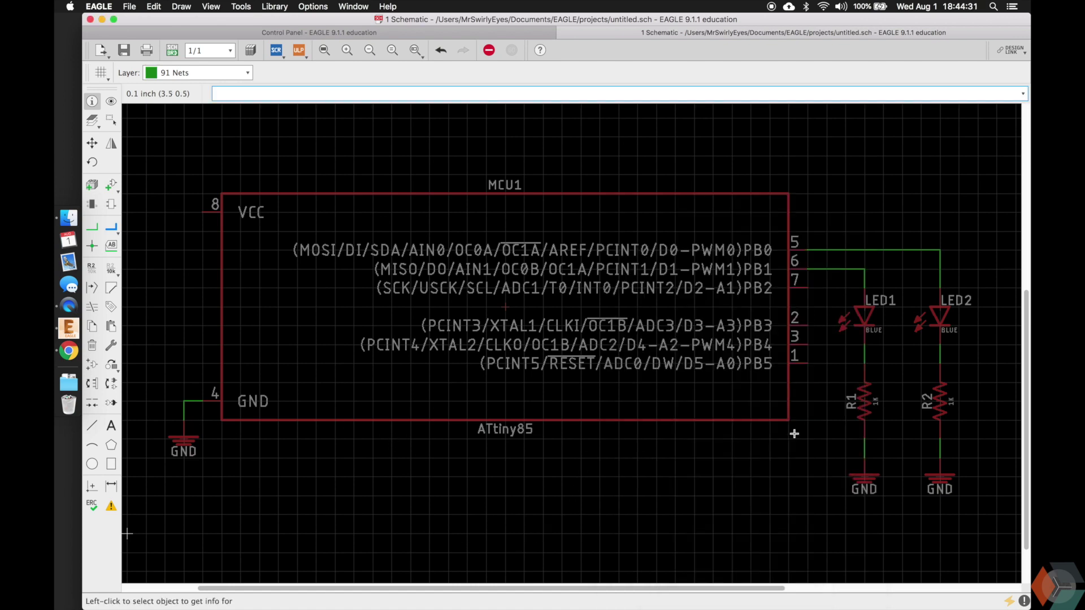
Inspect the net name of the wire between LED1 and R1 and close its properties
text(in)
click(864, 351)
drag(695, 362, 640, 362)
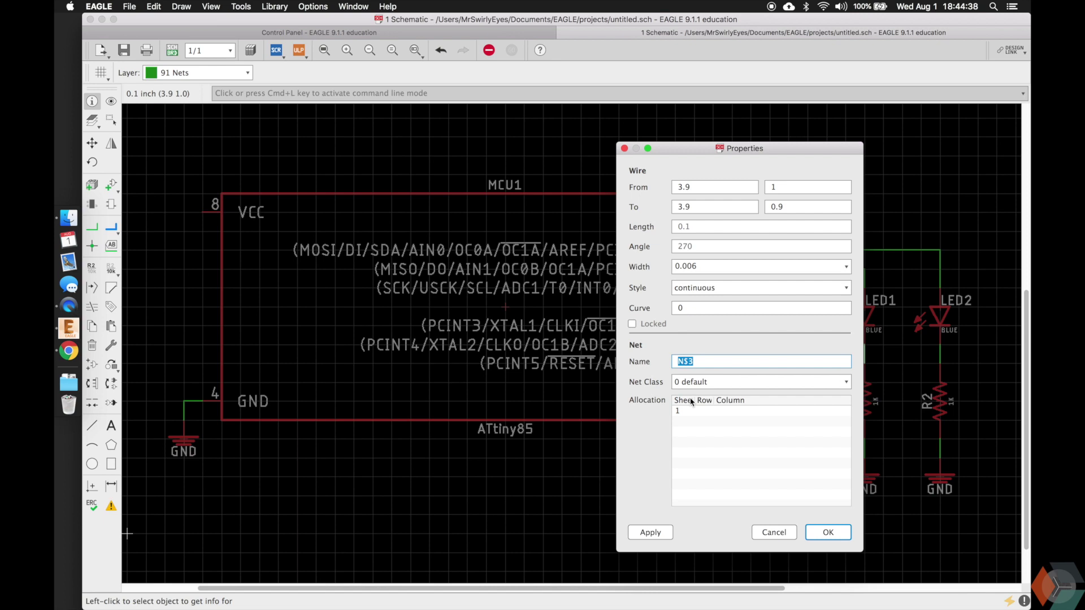
click(697, 360)
click(699, 361)
key(Return)
Inspect the properties of the LED2–R2 wire and of the wires from PB1 and PB0
click(940, 354)
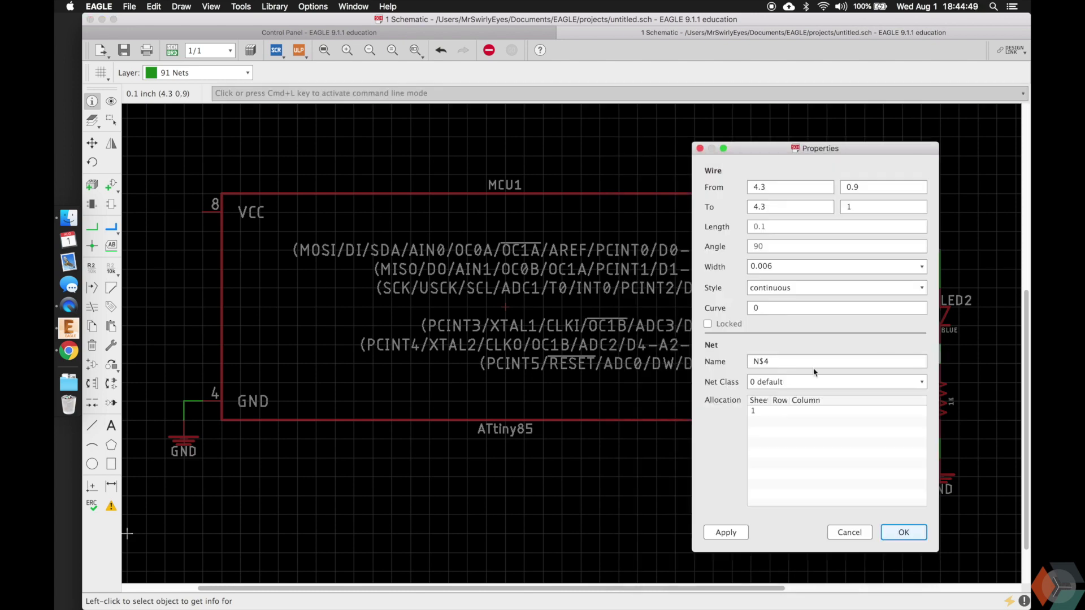
key(Return)
click(829, 270)
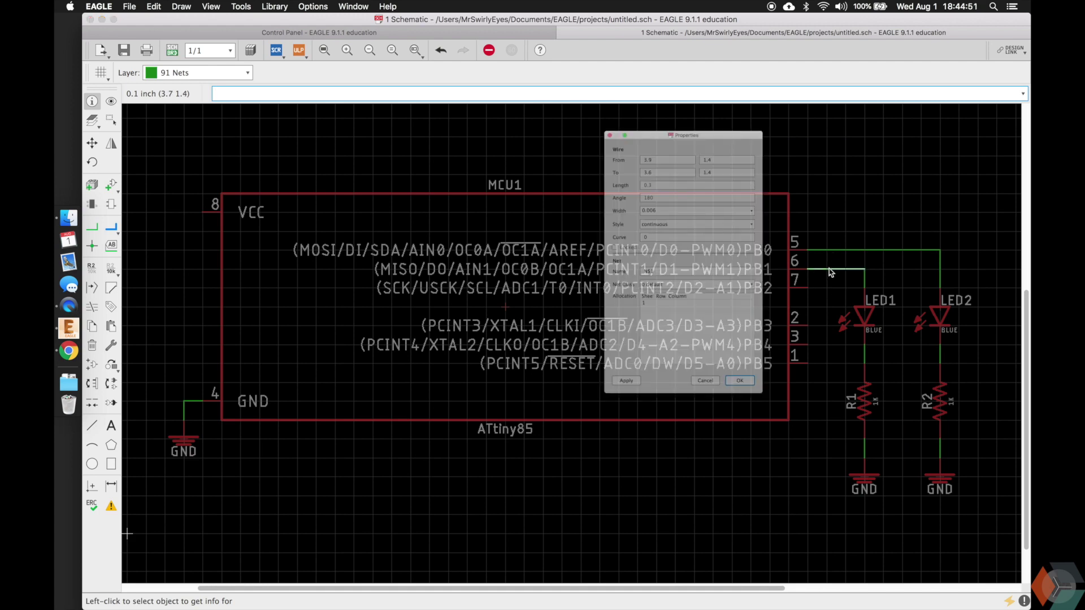
key(Return)
click(839, 249)
key(Return)
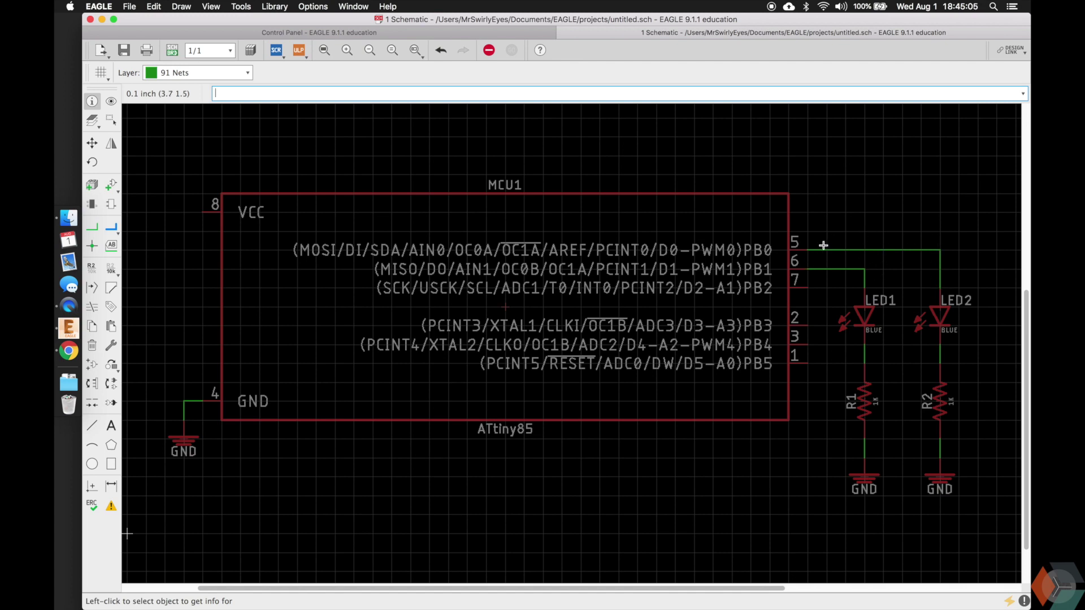
Start adding a part, expand the PiB_batteries library and preview 3.7V_LIPO_BATTERY_DRONE-HOLDER
scroll(813, 243, left, 5)
scroll(798, 239, right, 5)
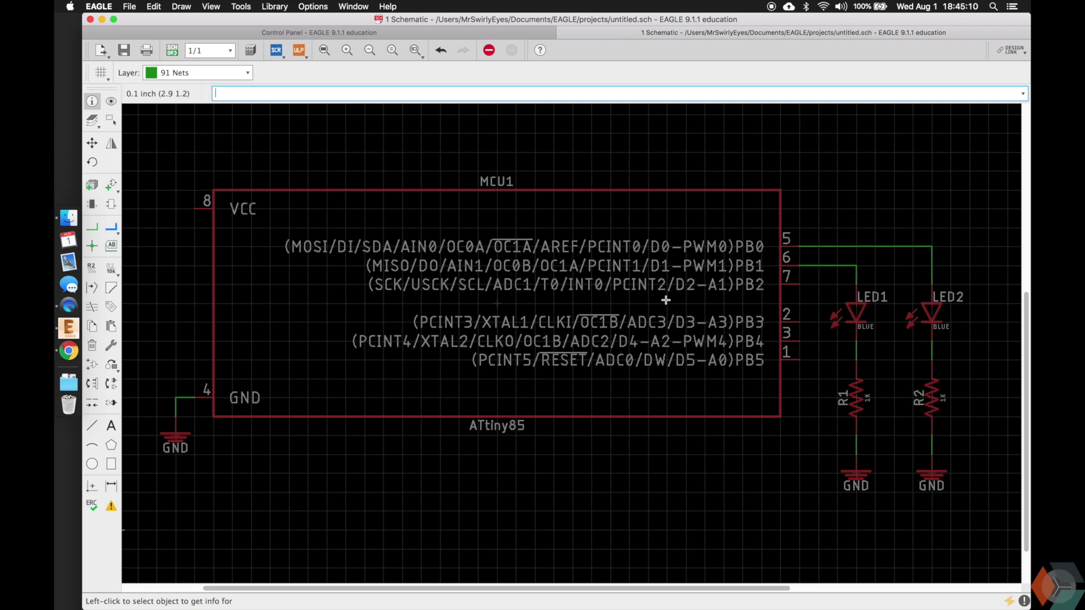
scroll(242, 525, left, 5)
scroll(358, 459, down, 3)
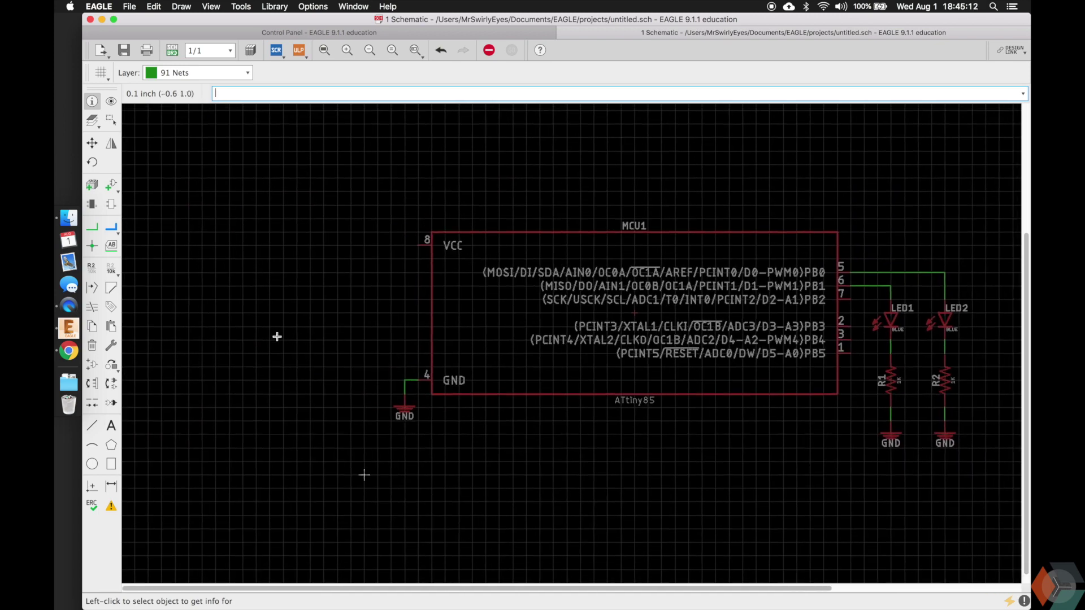
scroll(277, 336, up, 2)
text(a)
key(Return)
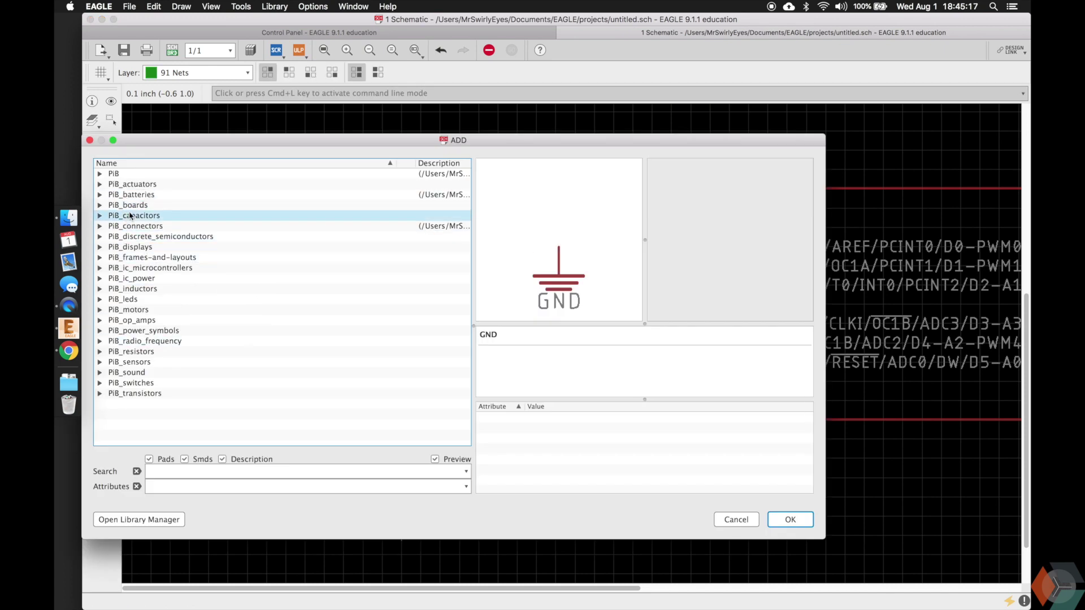
click(101, 195)
click(138, 205)
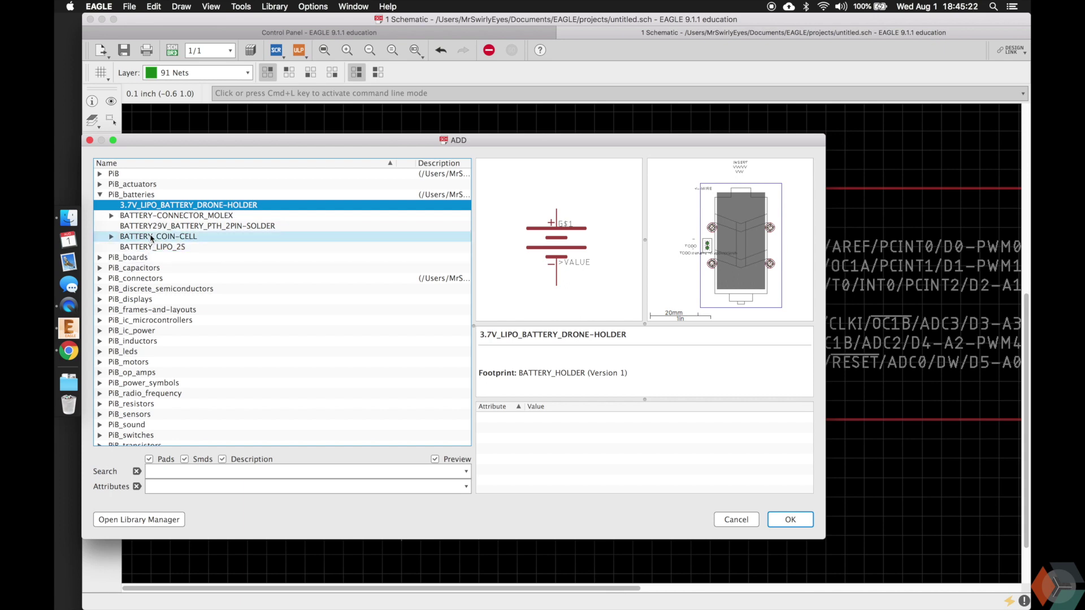
click(111, 216)
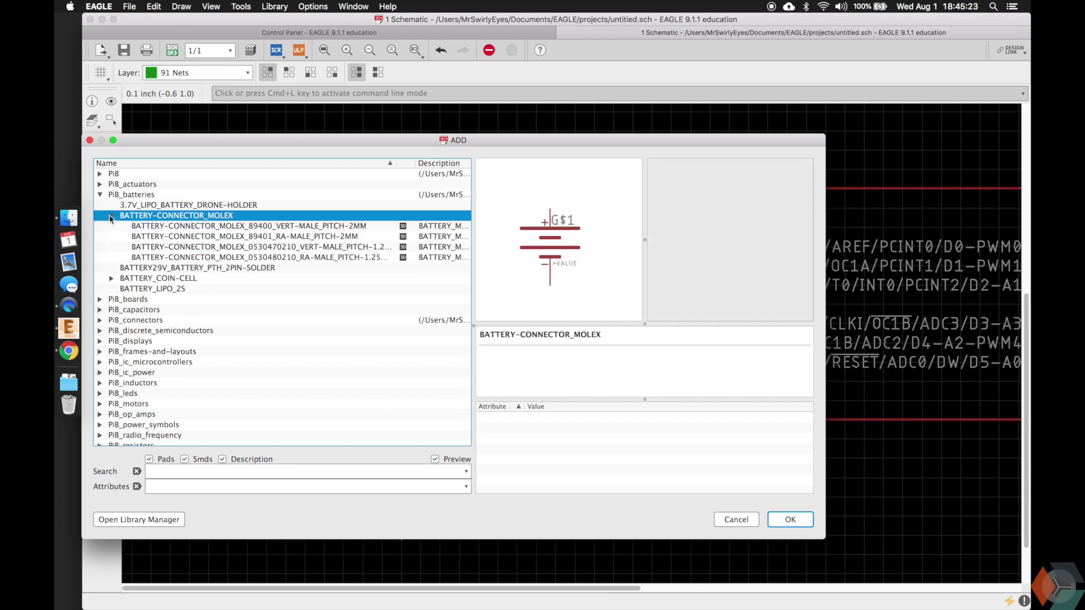
click(136, 226)
key(Down)
key(Down)
key(Down)
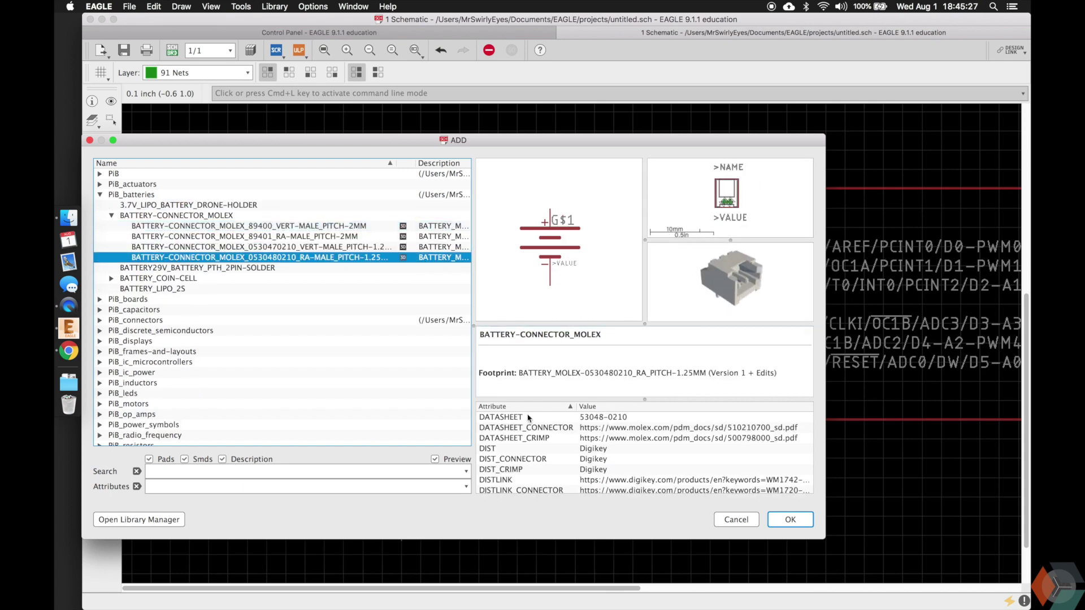
scroll(603, 449, down, 4)
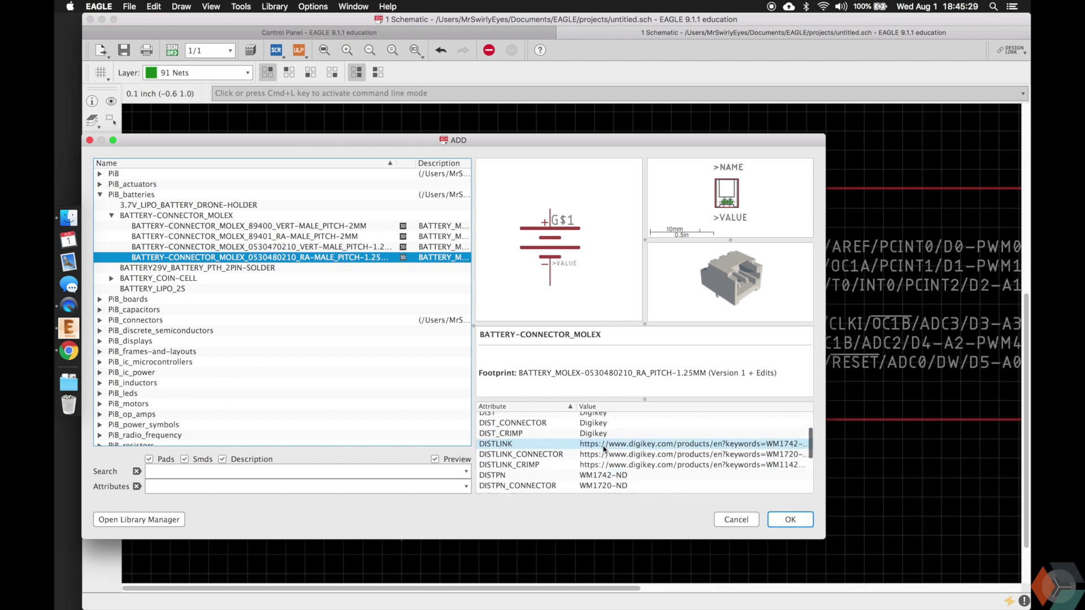
scroll(531, 452, down, 3)
Collapse the Molex connectors, go through the BATTERY_COIN-CELL variants and select BATTERY_COIN-CELL_SMD_3V_20MM
click(111, 216)
click(110, 238)
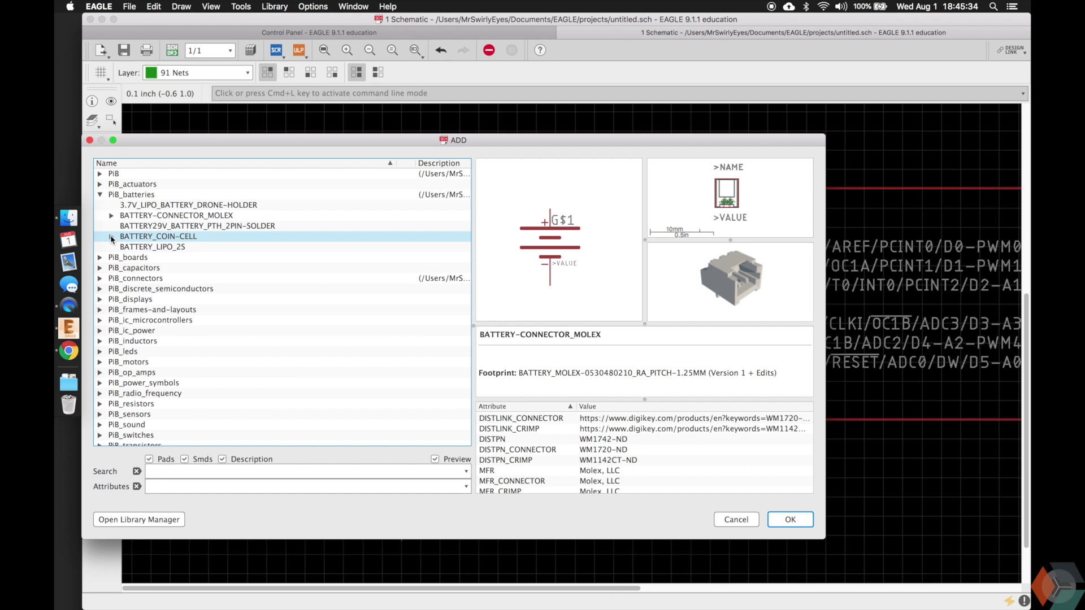
click(111, 237)
click(166, 248)
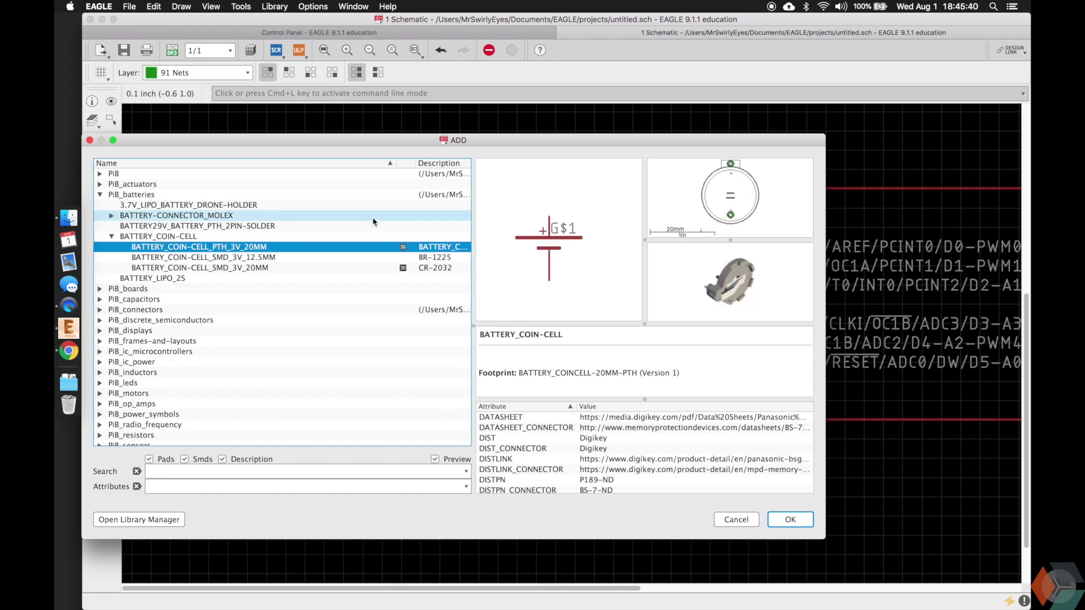
click(226, 258)
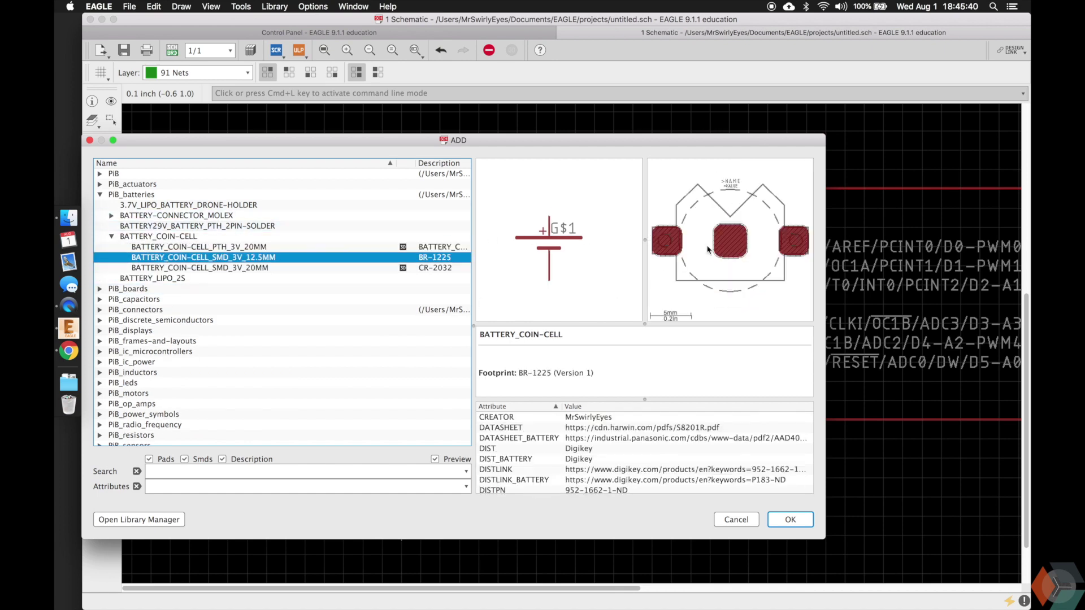
click(254, 267)
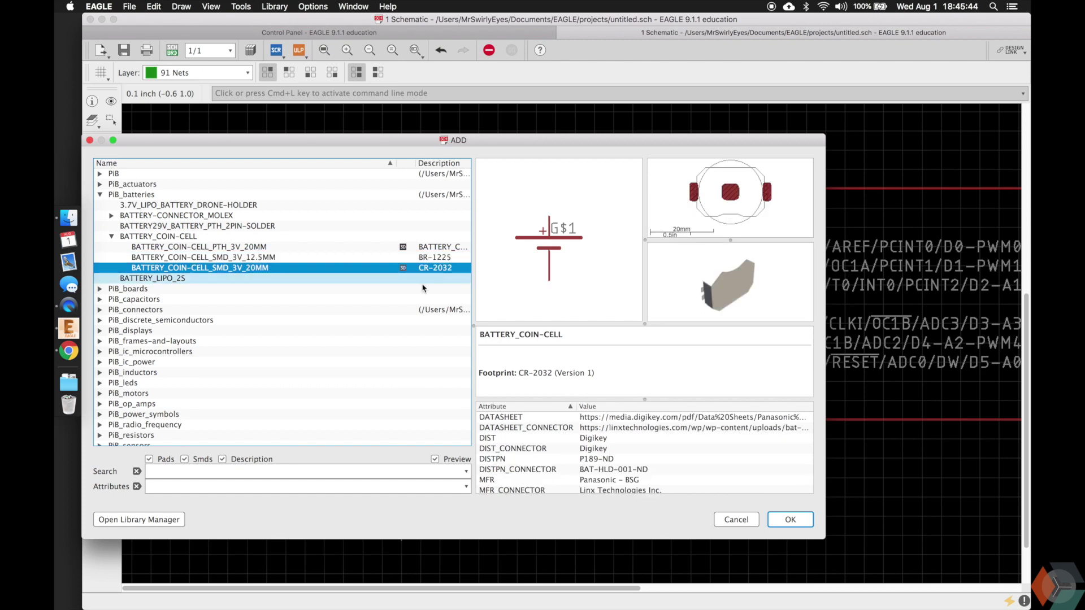
Examine the selected CR-2032 coin cell's footprint, 3D package, datasheet, distributor and value attributes
click(559, 357)
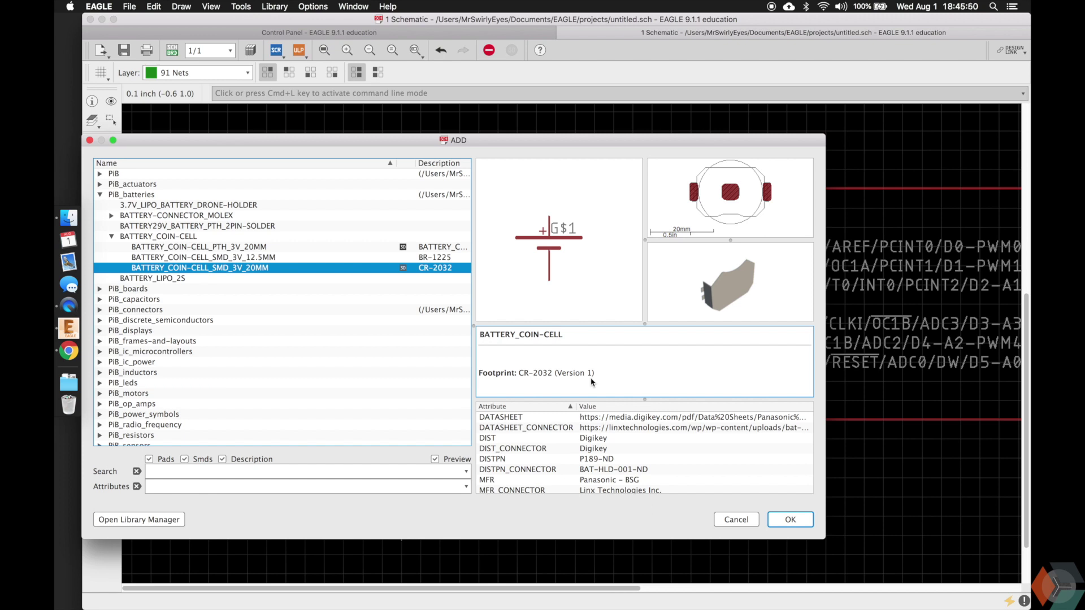
scroll(591, 382, down, 2)
scroll(576, 425, down, 1)
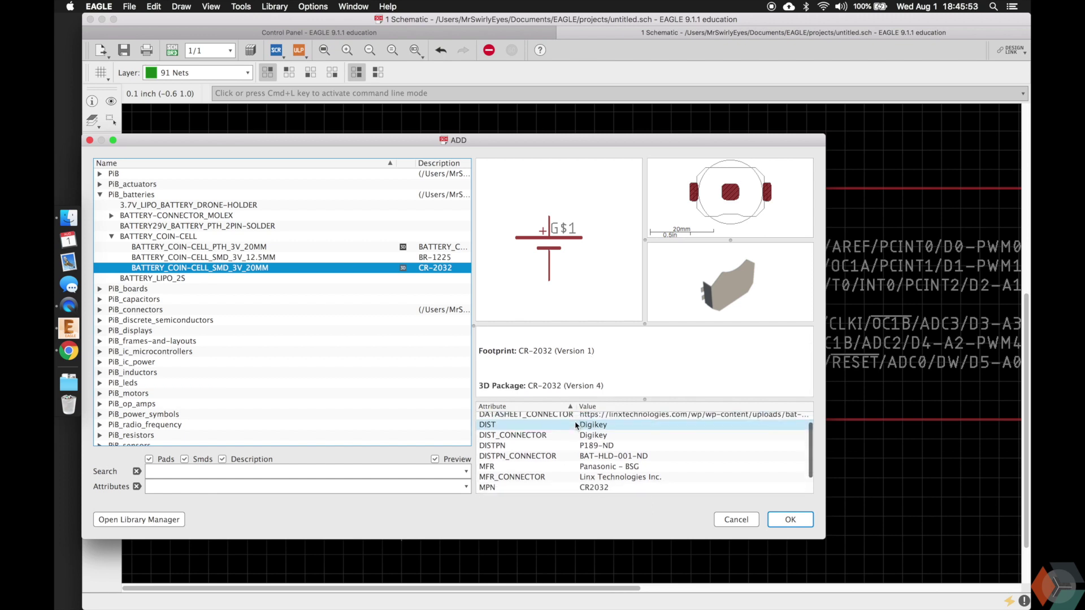
scroll(582, 430, down, 1)
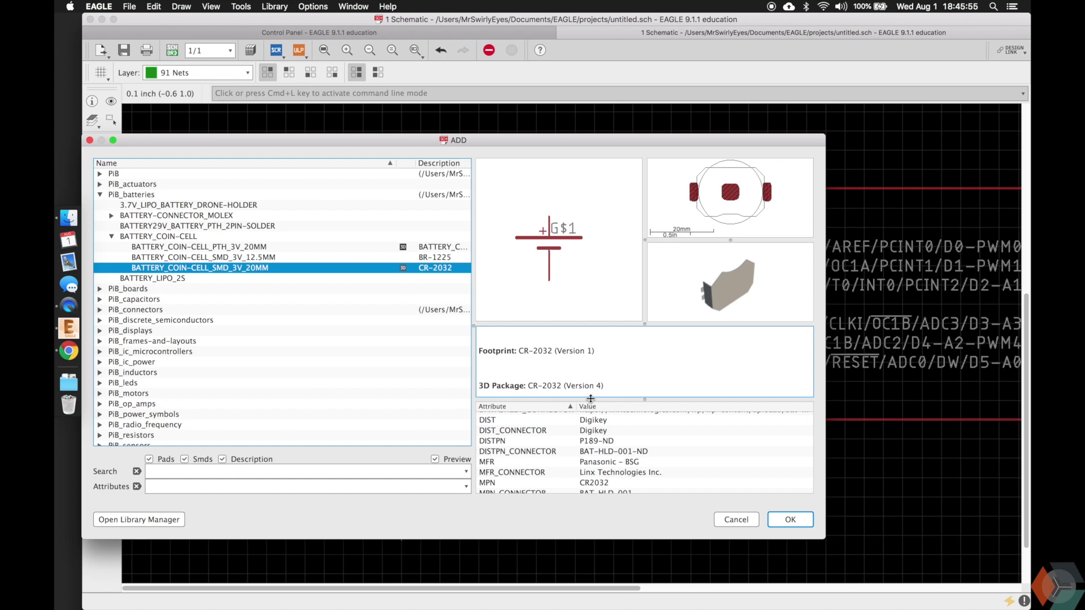
scroll(594, 440, down, 3)
scroll(605, 429, up, 5)
click(616, 420)
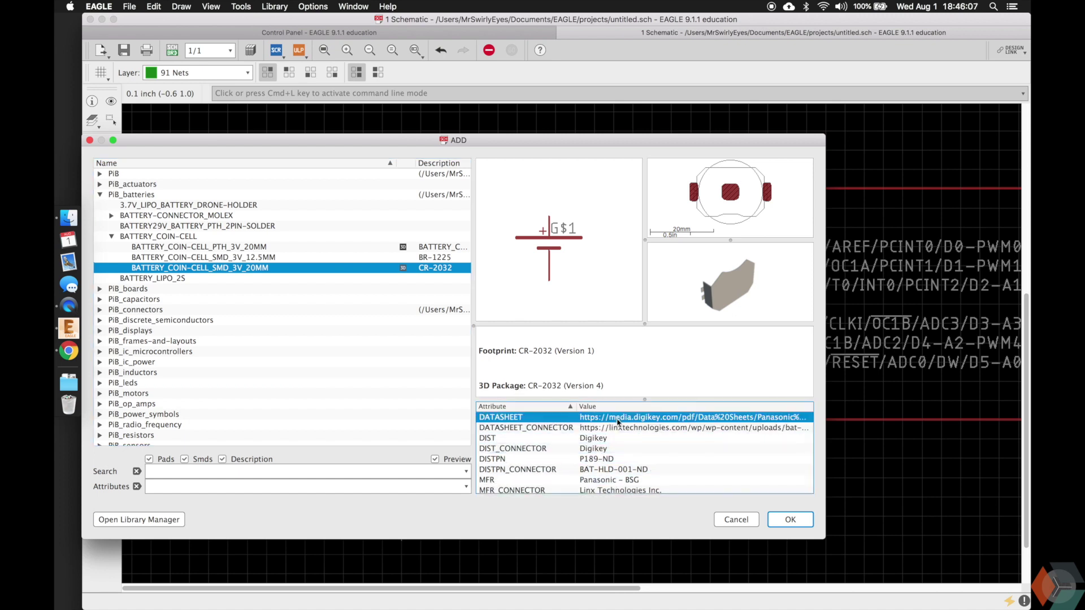
scroll(615, 418, down, 3)
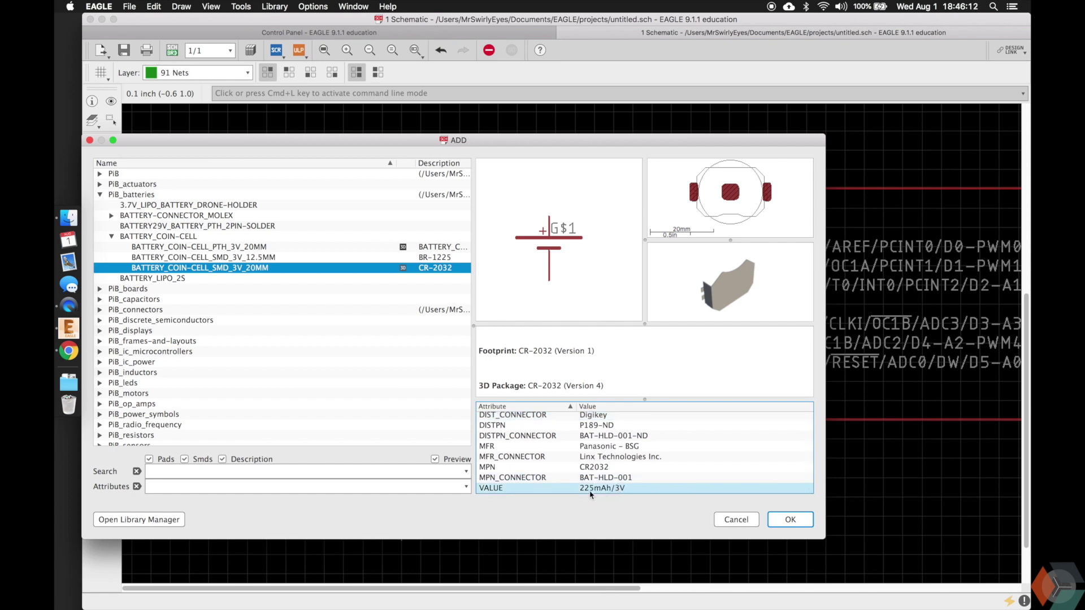
scroll(589, 491, up, 3)
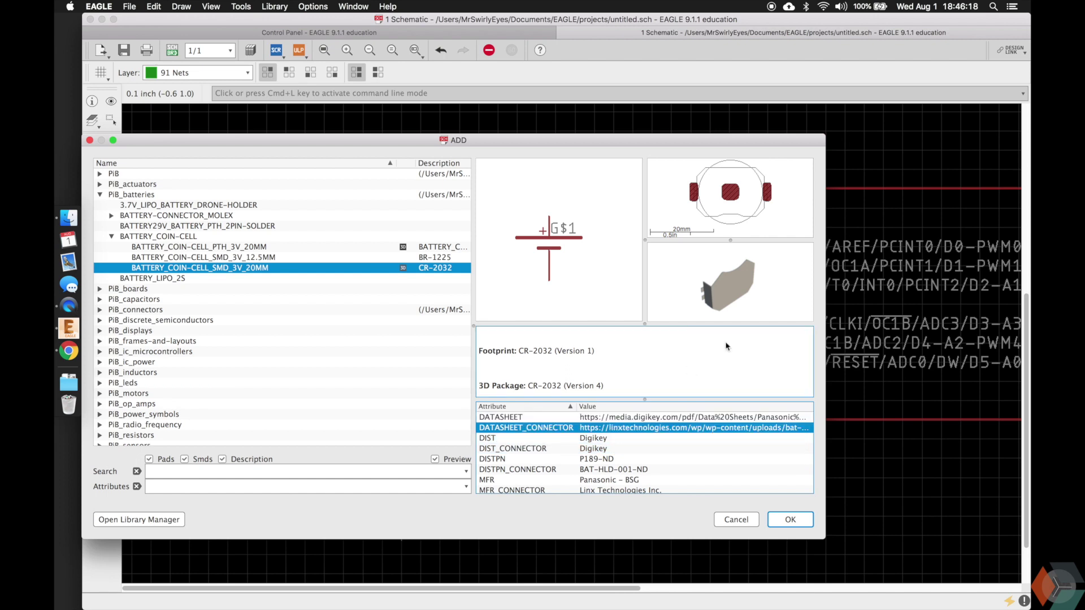
drag(705, 314, 708, 296)
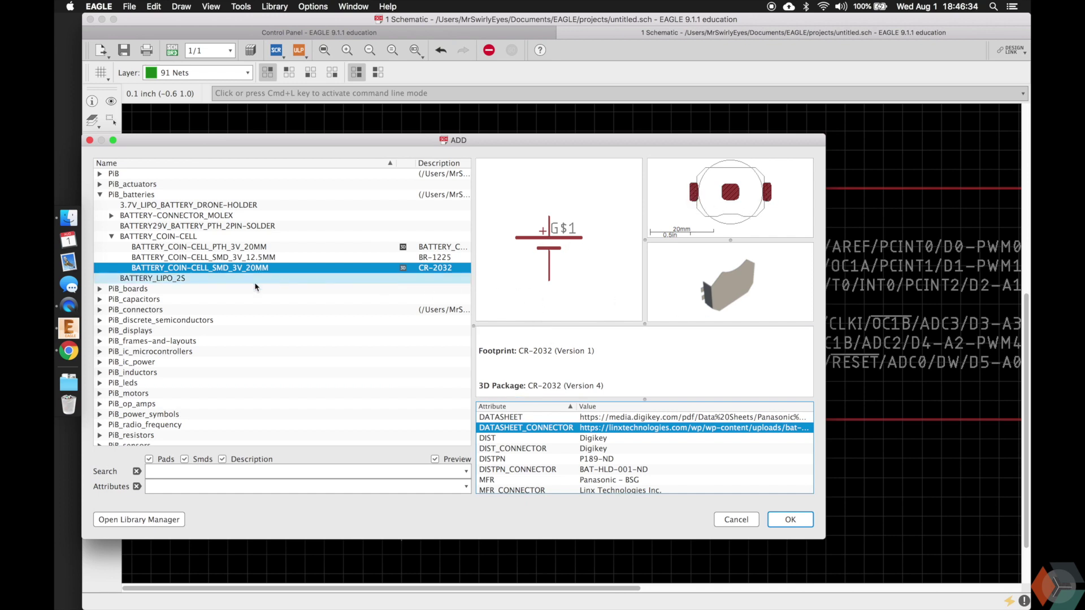
Add BATTERY_COIN-CELL_SMD_3V_20MM to the schematic to the left of the ATtiny85 and end the ADD command
click(203, 270)
double_click(202, 269)
click(266, 284)
key(Escape)
key(Escape)
Copy the GND symbol at the ATtiny85's pin 4 onto the negative terminal of BATT1
text(copy)
key(Return)
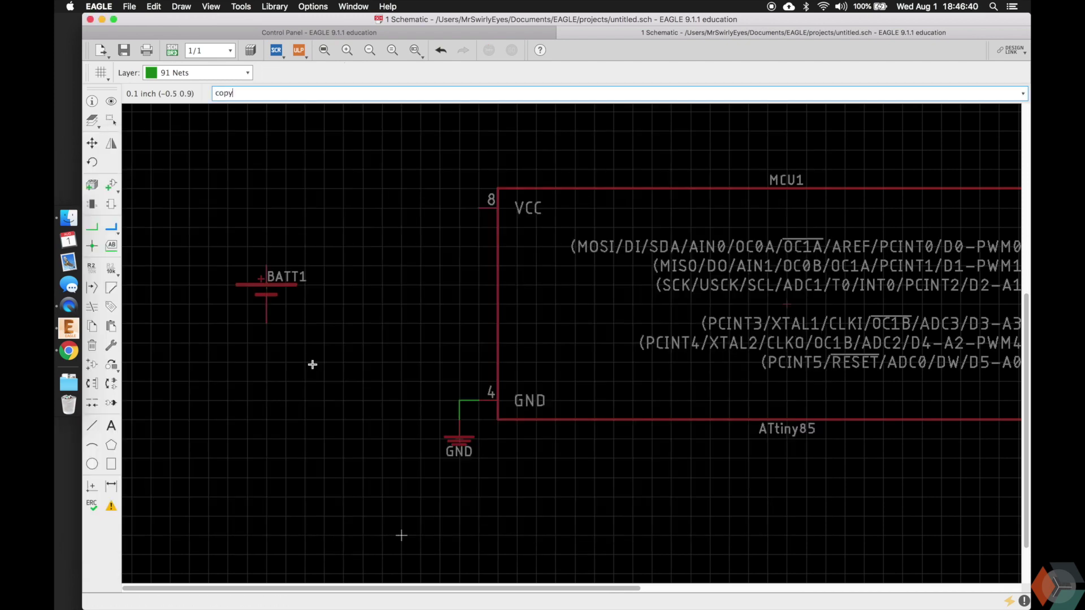
click(460, 439)
click(266, 347)
Move the GND symbol under BATT1 down one grid step so that a net connects it to the battery
text(move)
key(Return)
click(266, 346)
click(266, 366)
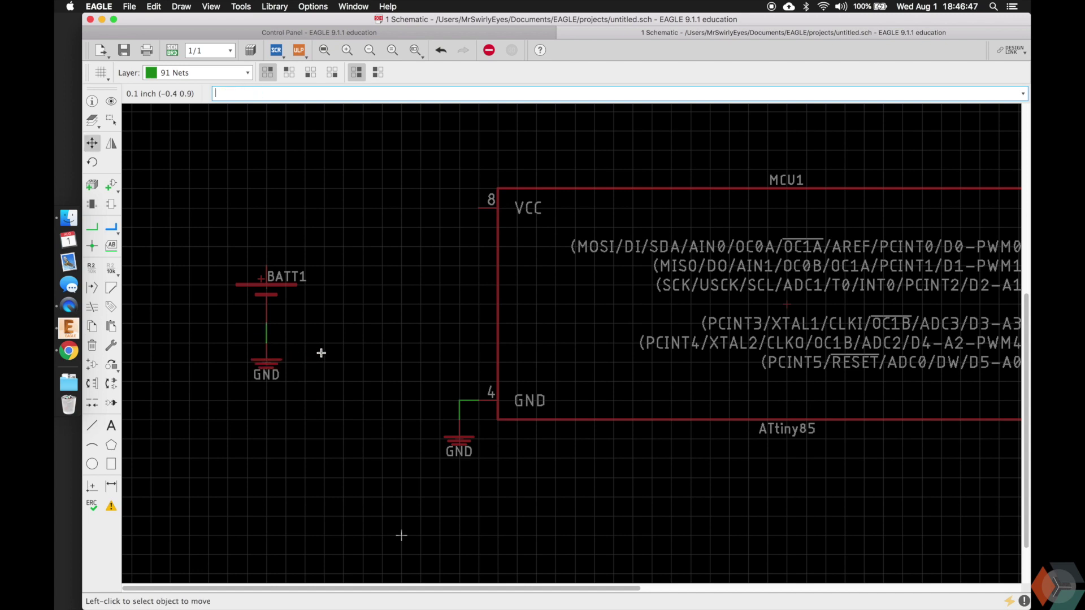
Start the ADD command and select SWITCH_SPDT_RA_SMD_300MA-4V_6.7L-2.6W from the PiB_switches library
scroll(421, 323, up, 2)
text(add)
key(Return)
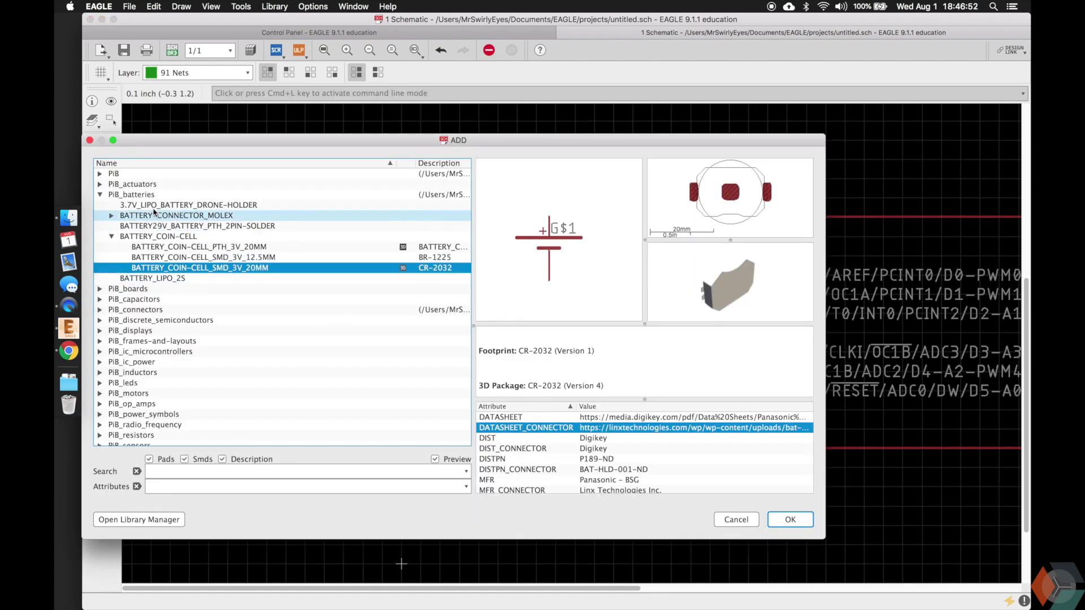
click(99, 195)
click(98, 383)
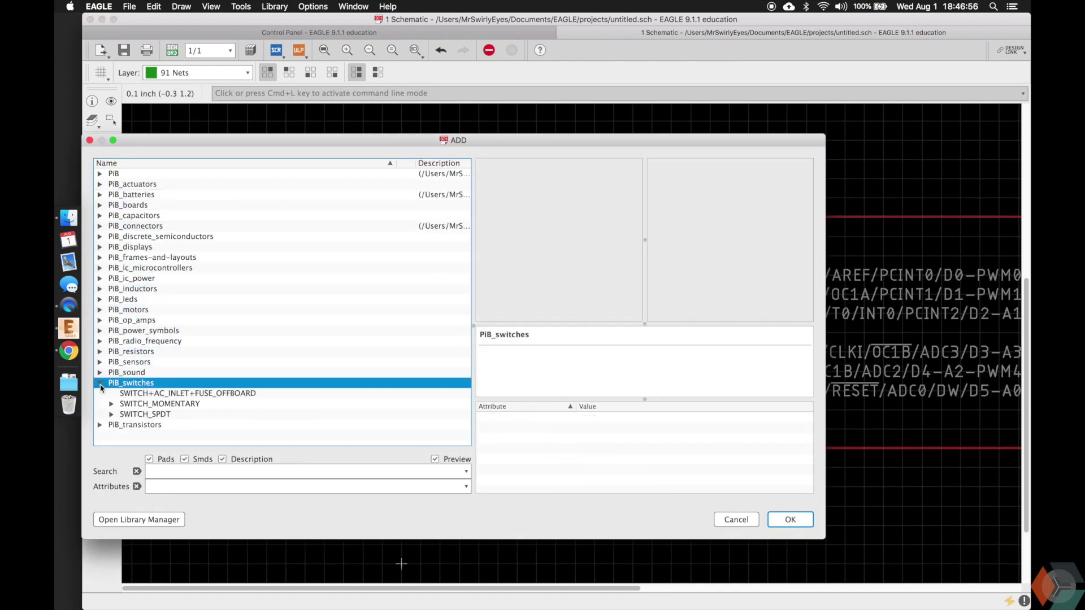
click(106, 416)
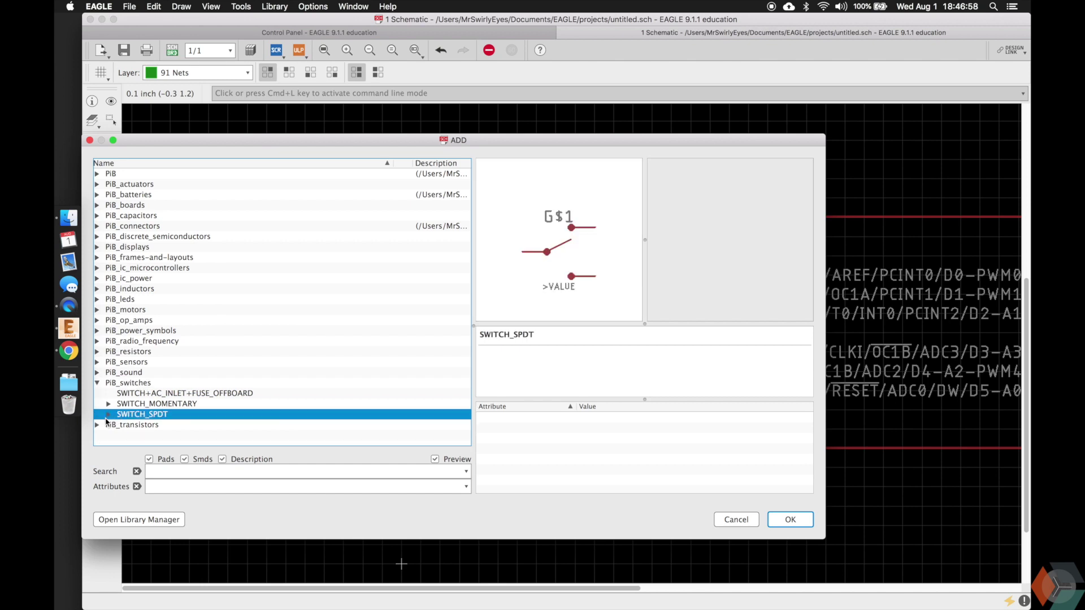
click(107, 414)
click(177, 389)
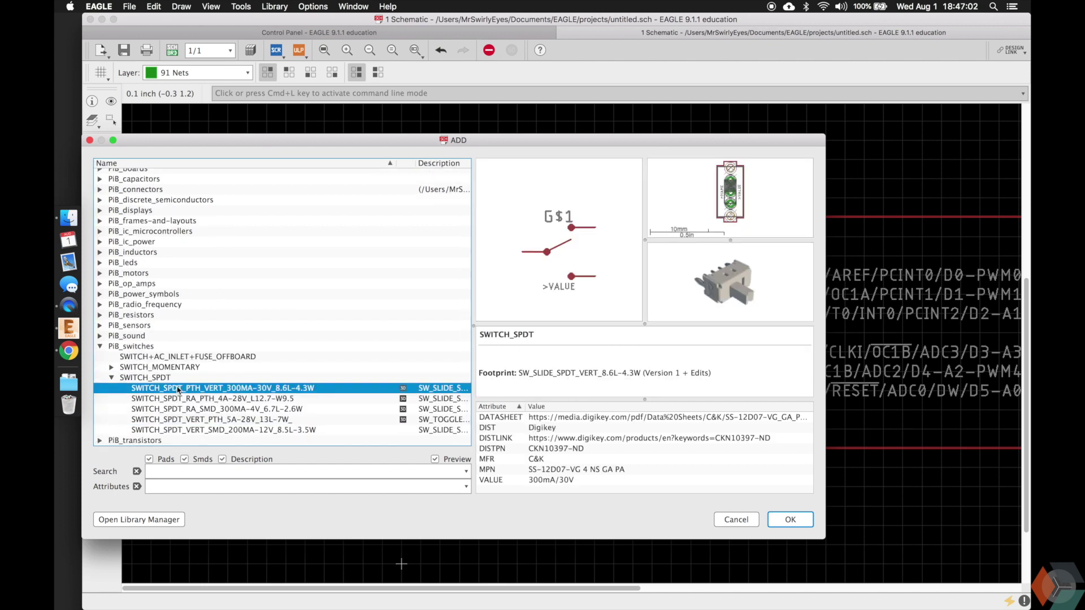
key(Down)
key(Down)
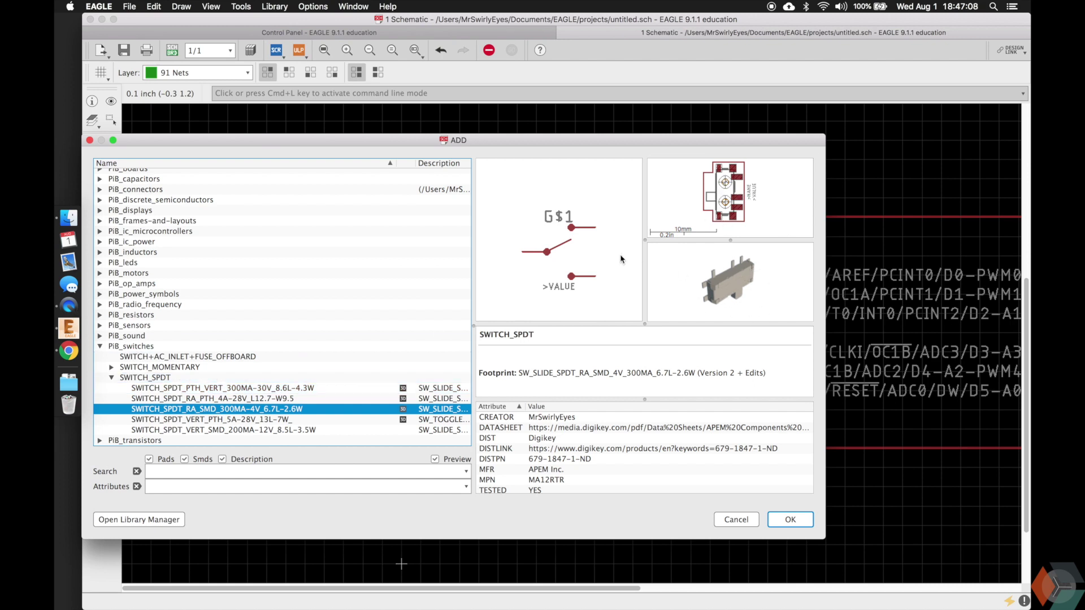
Place the selected SPDT slide switch between BATT1 and the ATtiny85's VCC pin and end the ADD command
key(Return)
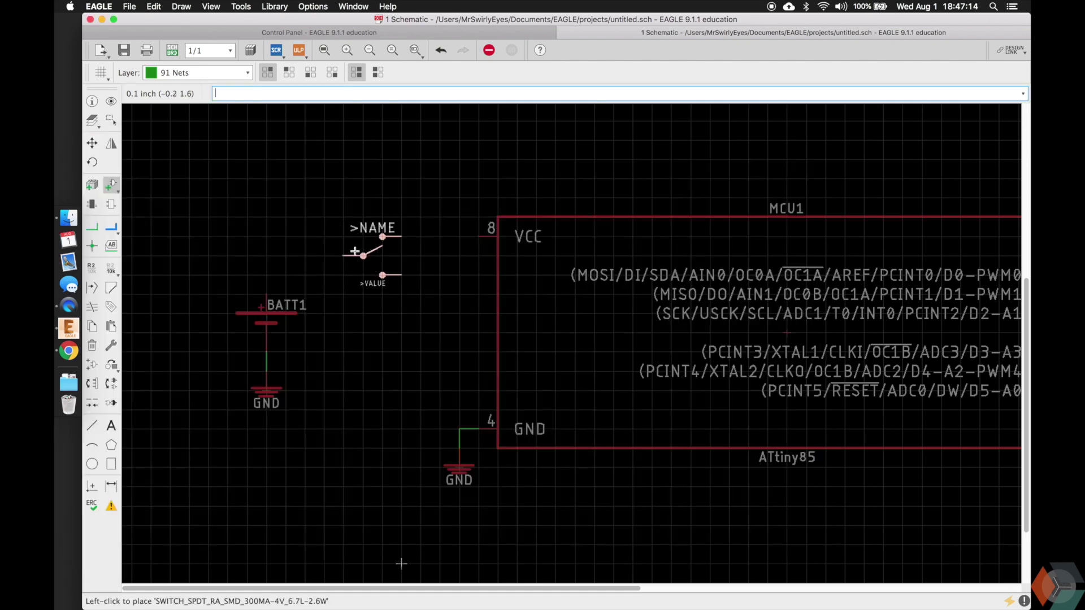
click(355, 251)
key(Escape)
key(Escape)
Draw nets from BATT1's positive terminal to the switch's common pin and from its upper throw to the ATtiny85's pin 8
text(net)
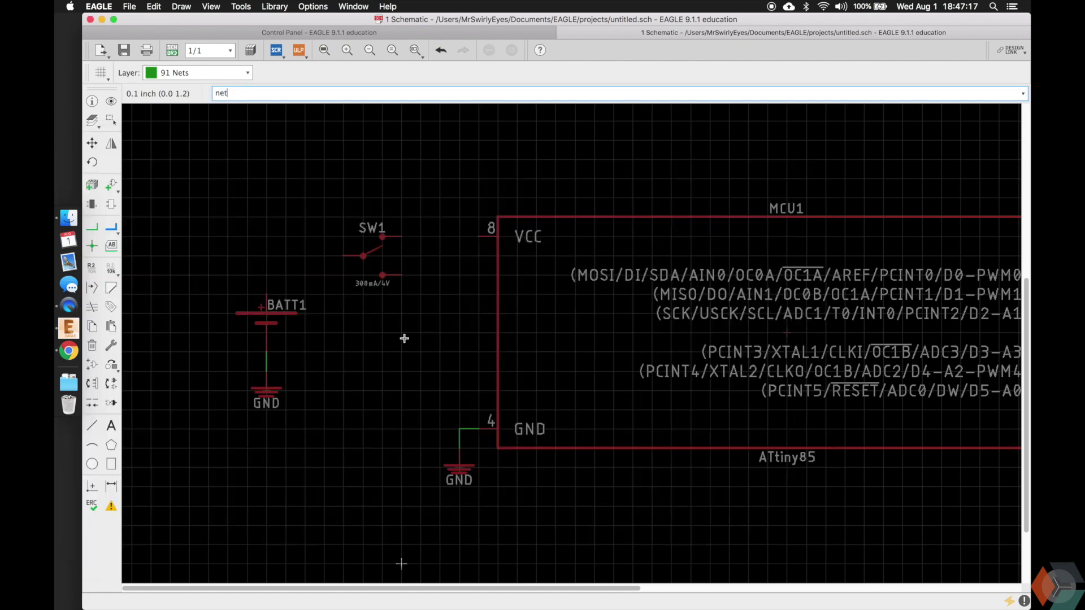
key(Return)
click(267, 294)
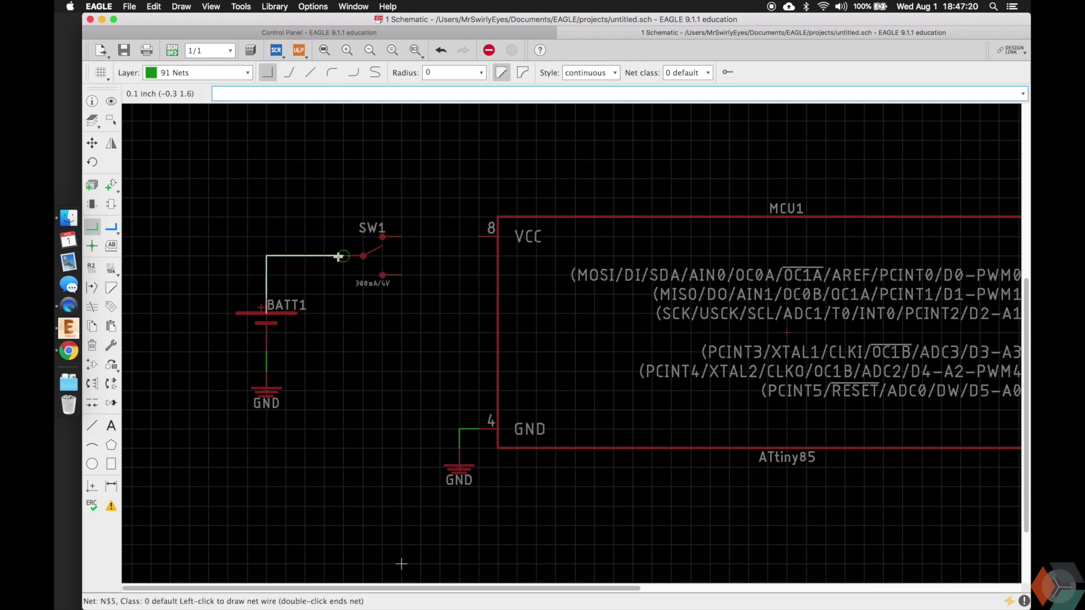
click(362, 256)
click(401, 235)
click(480, 236)
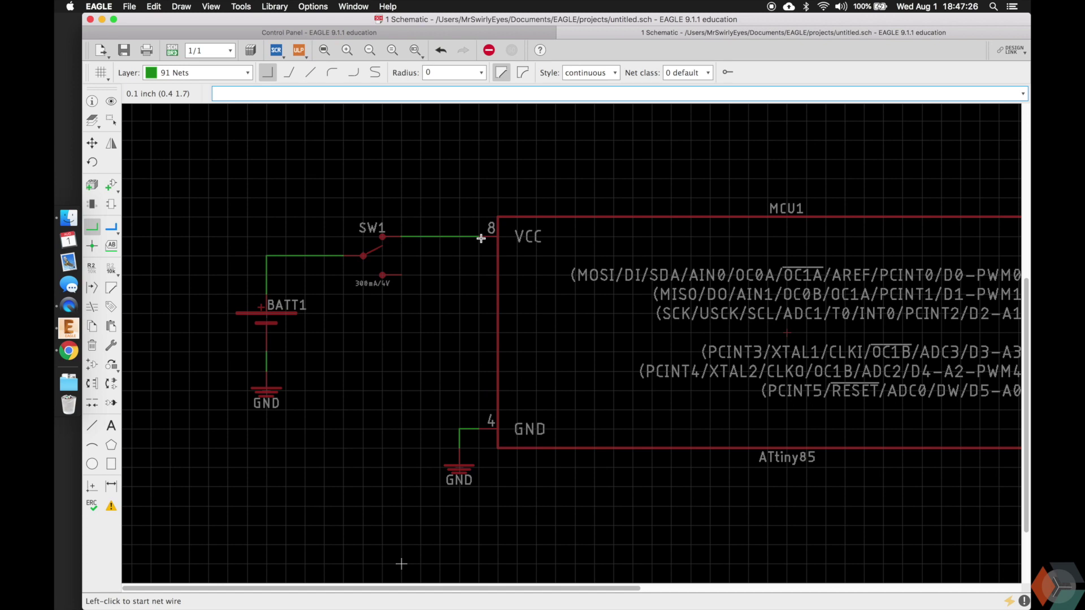
key(Escape)
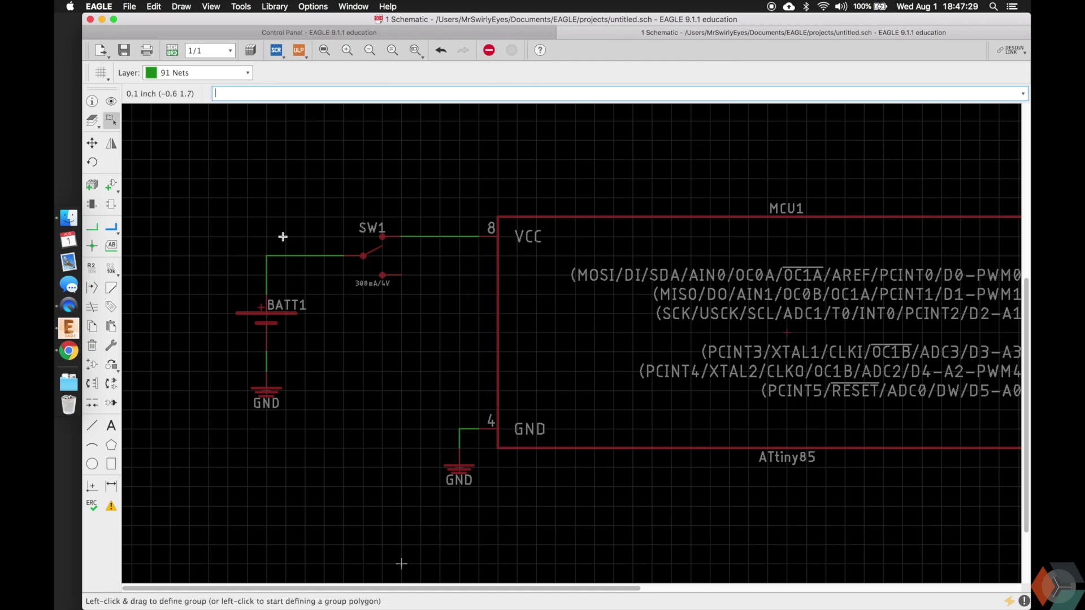
key(Return)
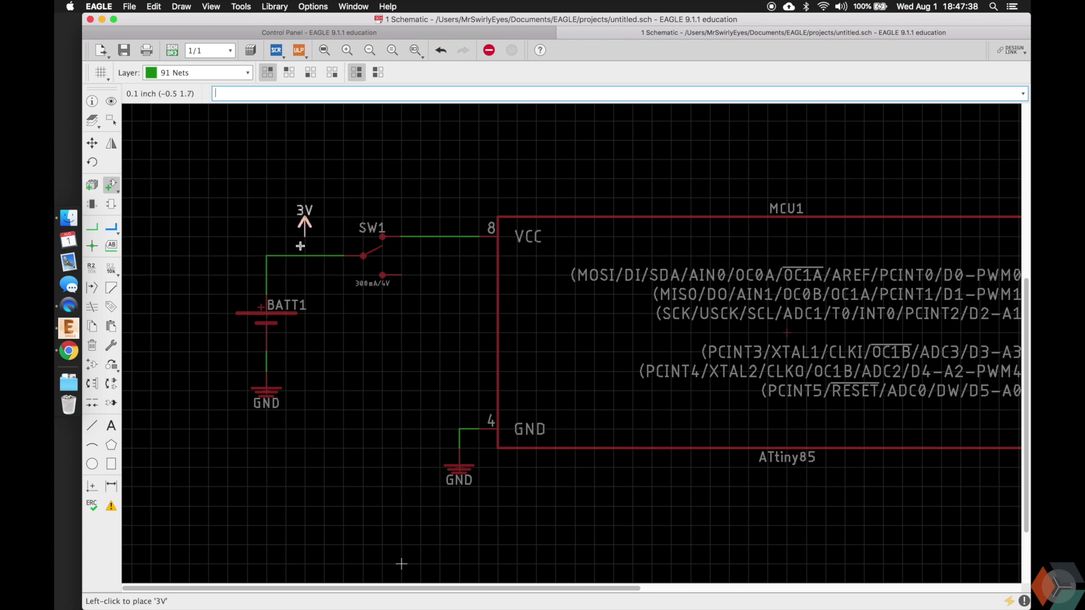
scroll(300, 245, right, 3)
key(Escape)
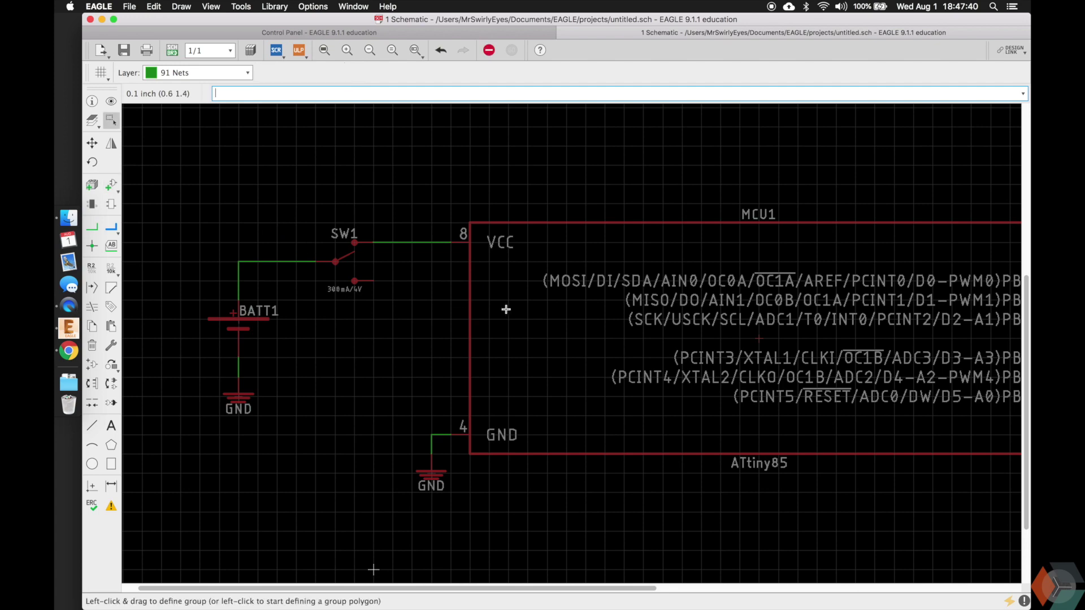
scroll(509, 310, right, 1)
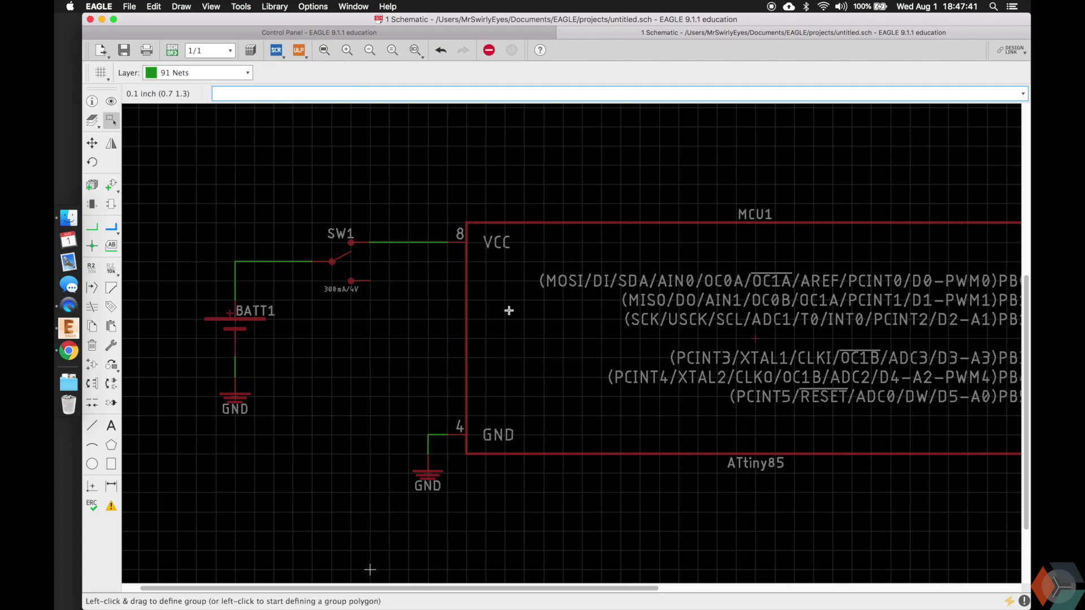
scroll(508, 310, right, 2)
scroll(613, 301, down, 1)
scroll(614, 302, down, 1)
scroll(614, 302, right, 2)
scroll(614, 302, left, 2)
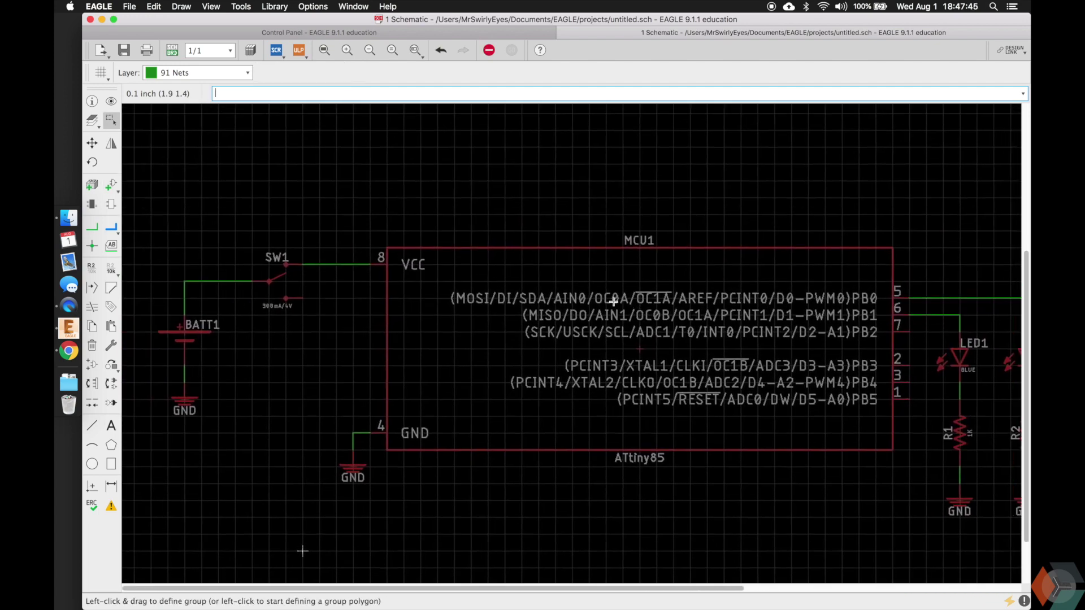
Try to add parts directly by the names GND and 1K with the ADD command
text(add)
scroll(431, 344, right, 3)
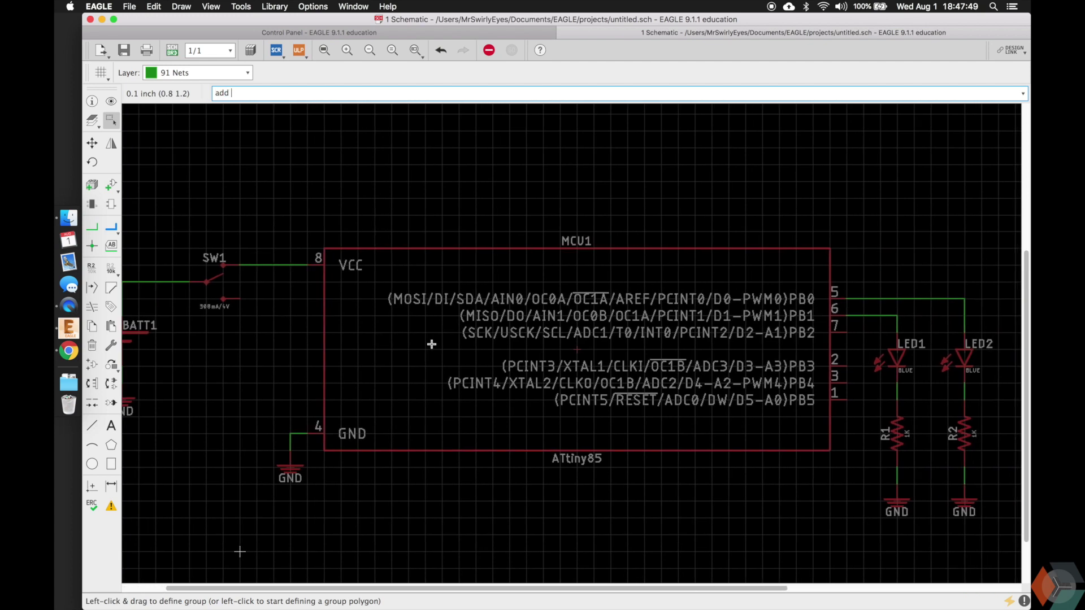
text(GND)
key(Return)
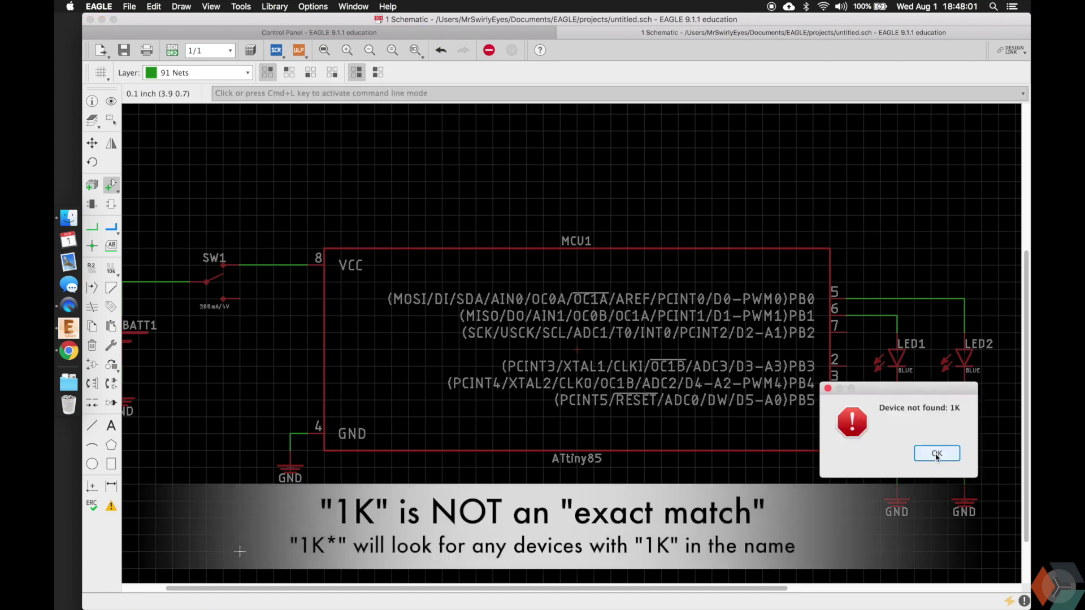
click(936, 454)
Search the libraries for devices matching 1K* with the ADD command
key(Up)
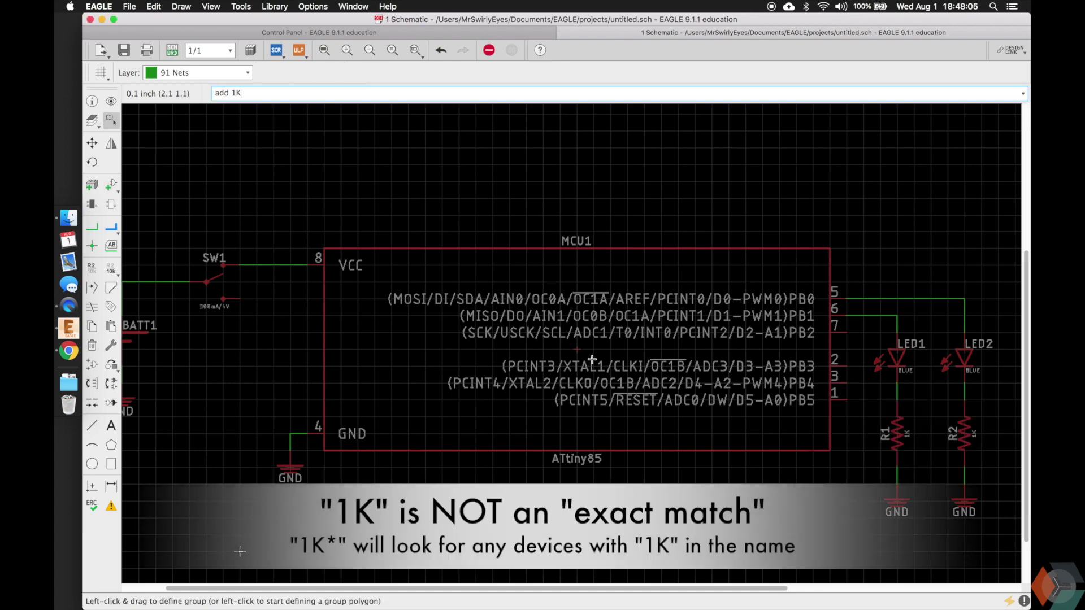
text(*)
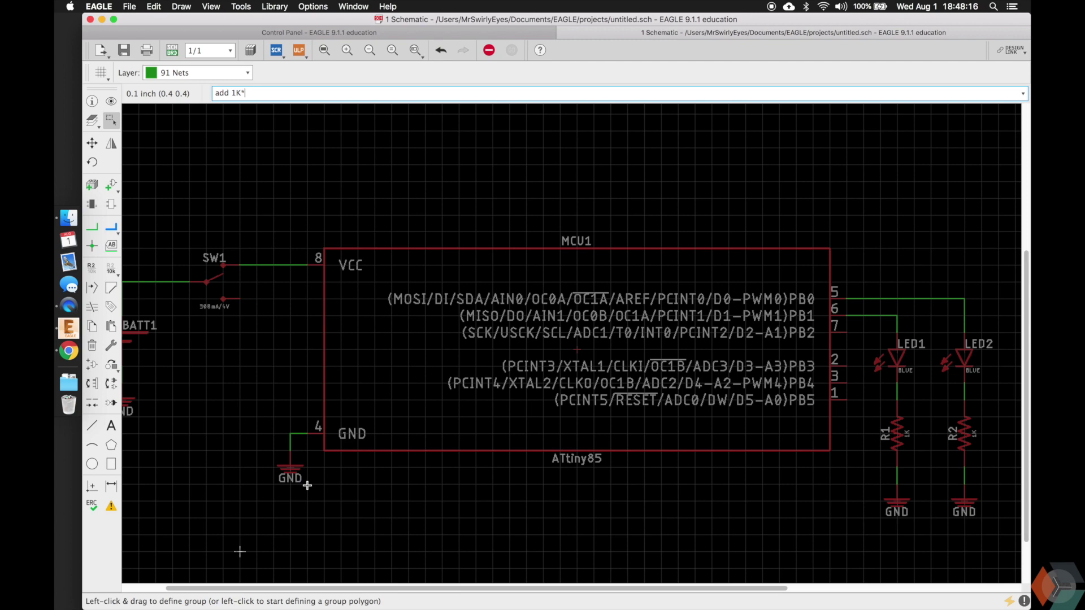
key(Return)
click(347, 247)
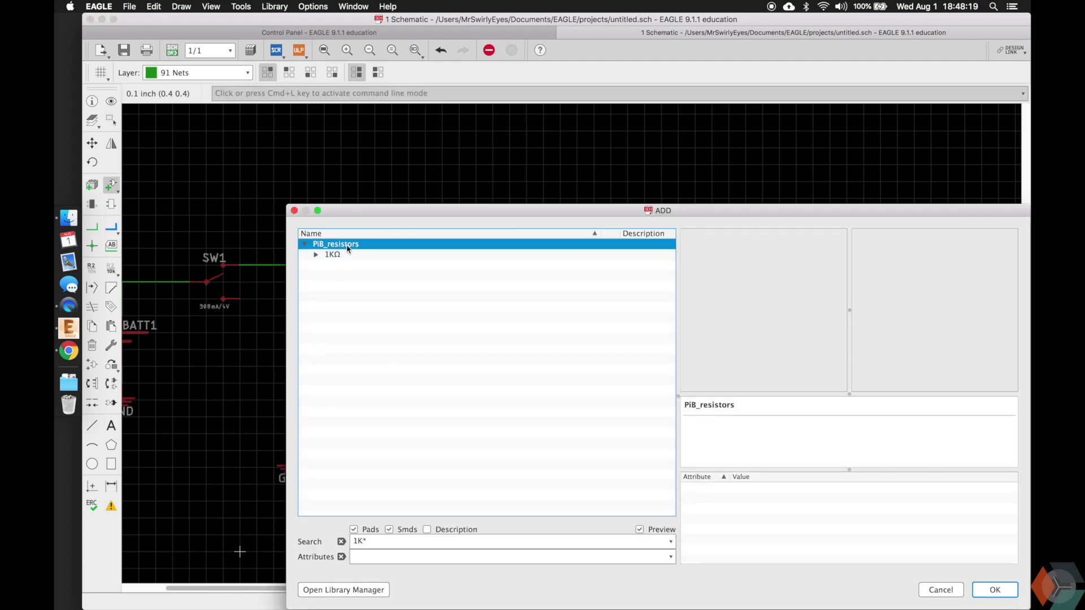
Clear the part search and browse the PiB_resistors library to the 1KΩ_SMD-0805_1/8W-5% resistor
click(372, 540)
triple_click(372, 540)
key(BackSpace)
key(Return)
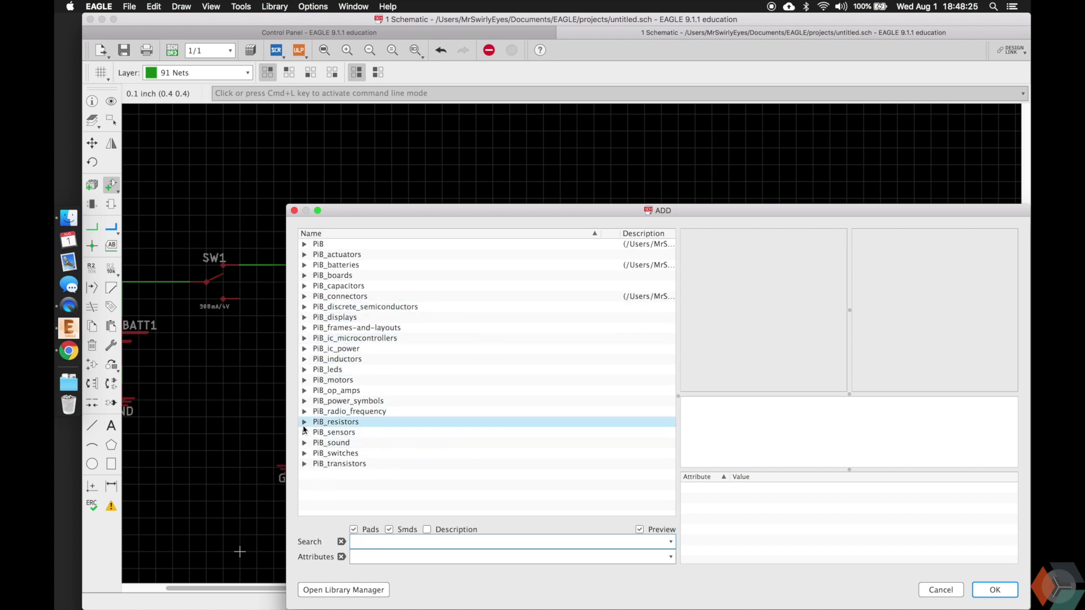
click(304, 421)
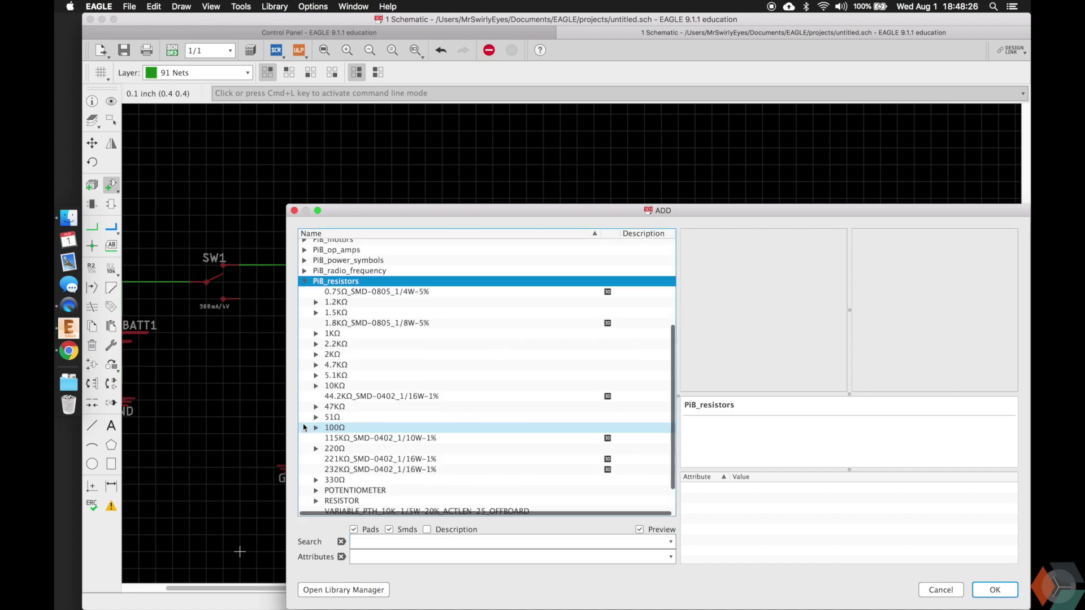
click(316, 334)
click(358, 354)
click(356, 343)
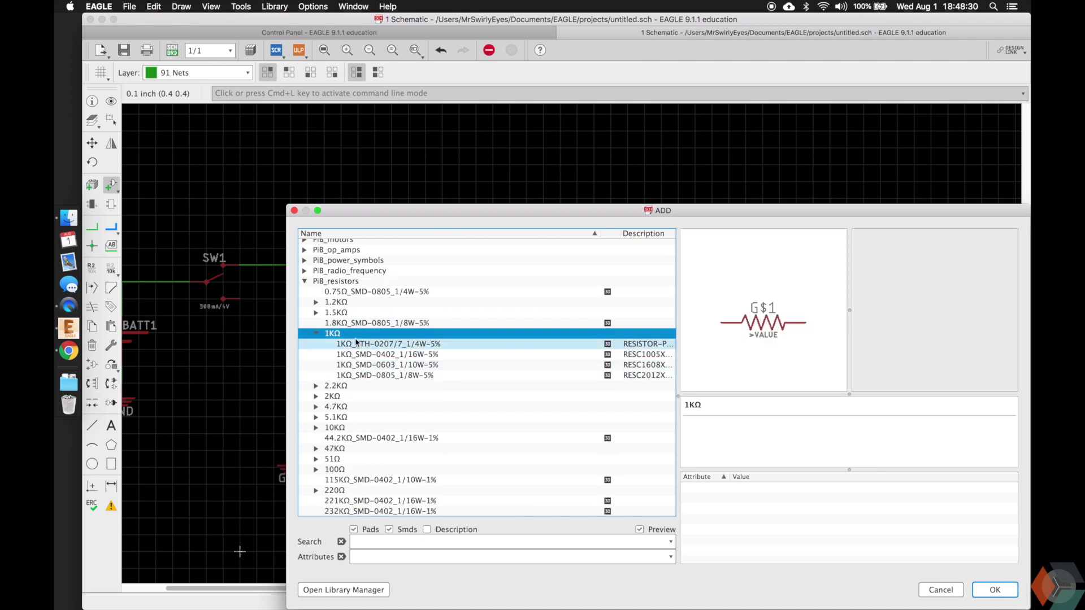
double_click(356, 375)
Repeat the ADD search for 1K* and list the variants of the 1KΩ resistor
text(add 1)
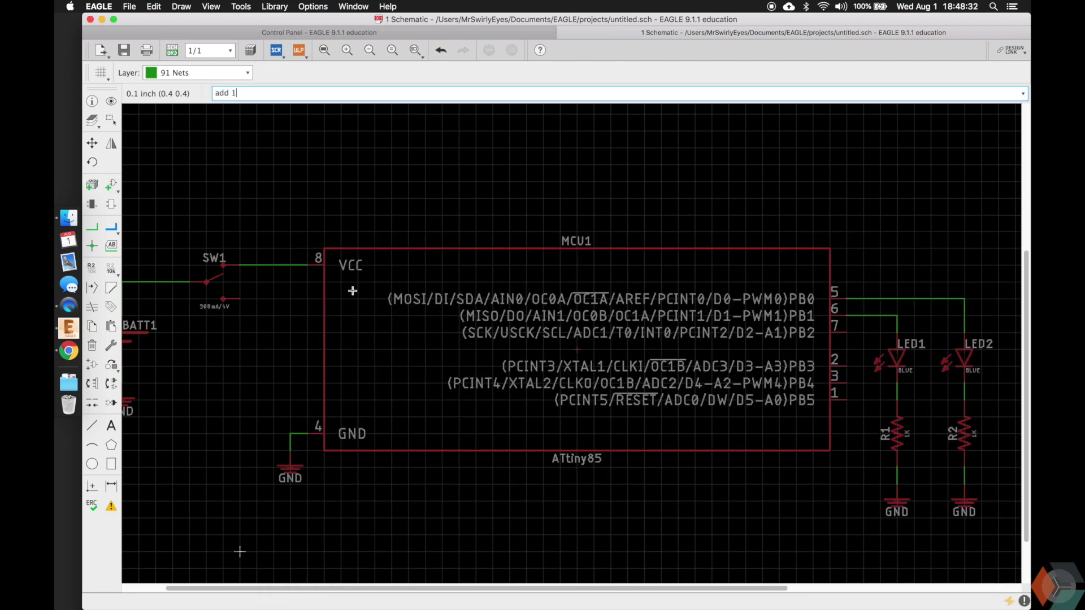
text(K*)
key(Return)
click(313, 255)
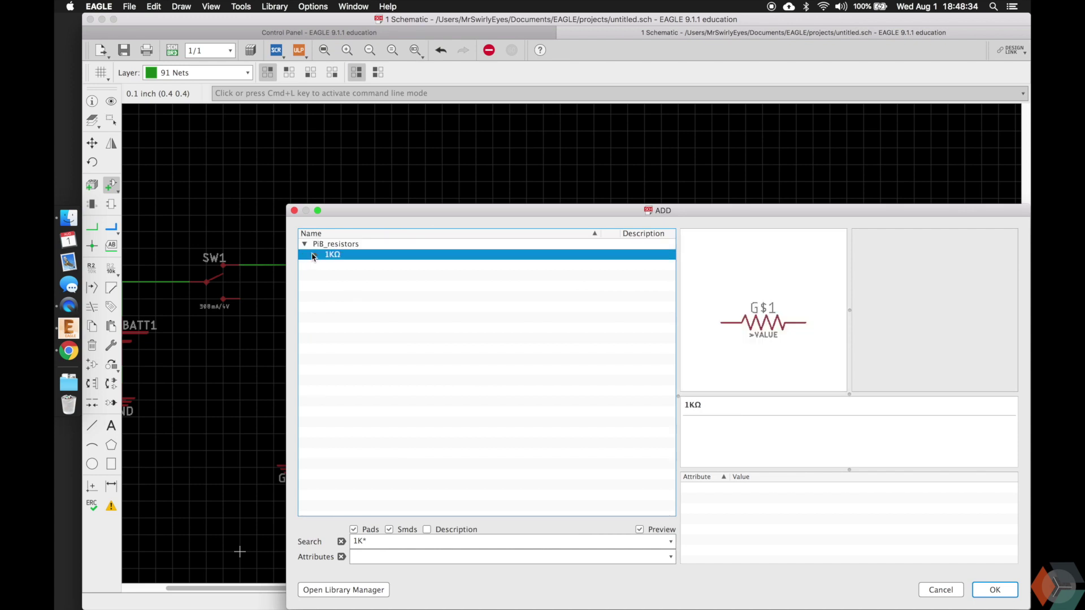
click(315, 255)
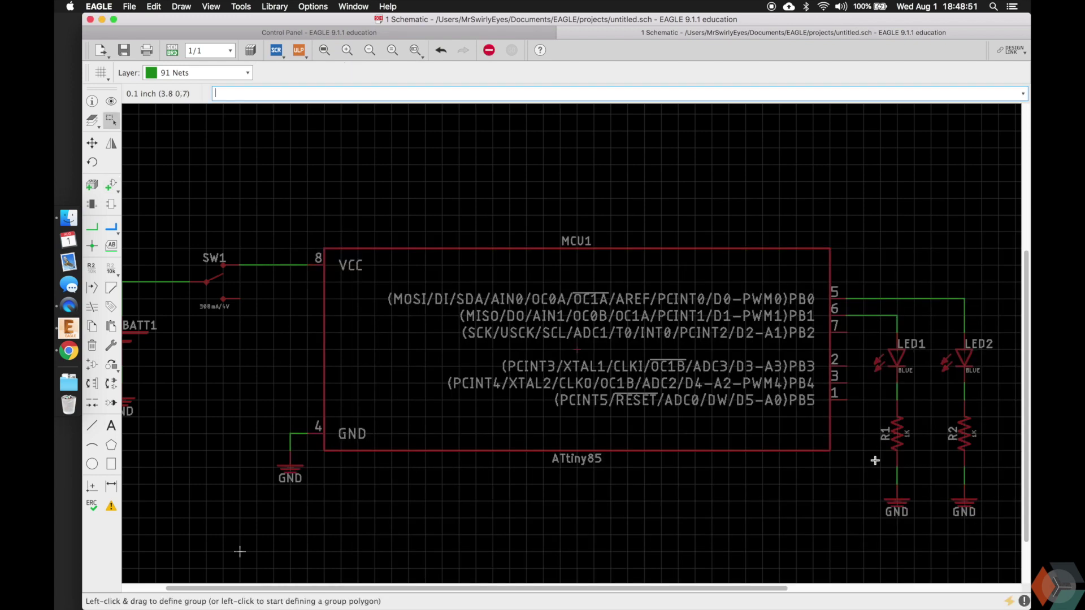
Search the parts for 10uf* with the ADD command and select 10UF_CER_SMD-0805_25V-10% from PiB_capacitors
text(add 10uf*)
key(Return)
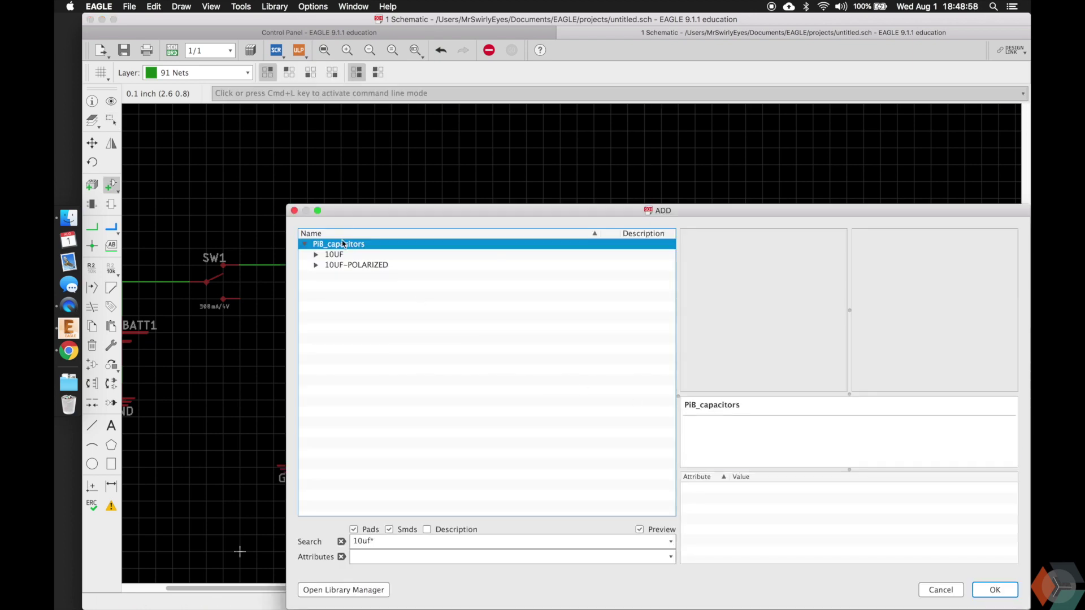
click(316, 254)
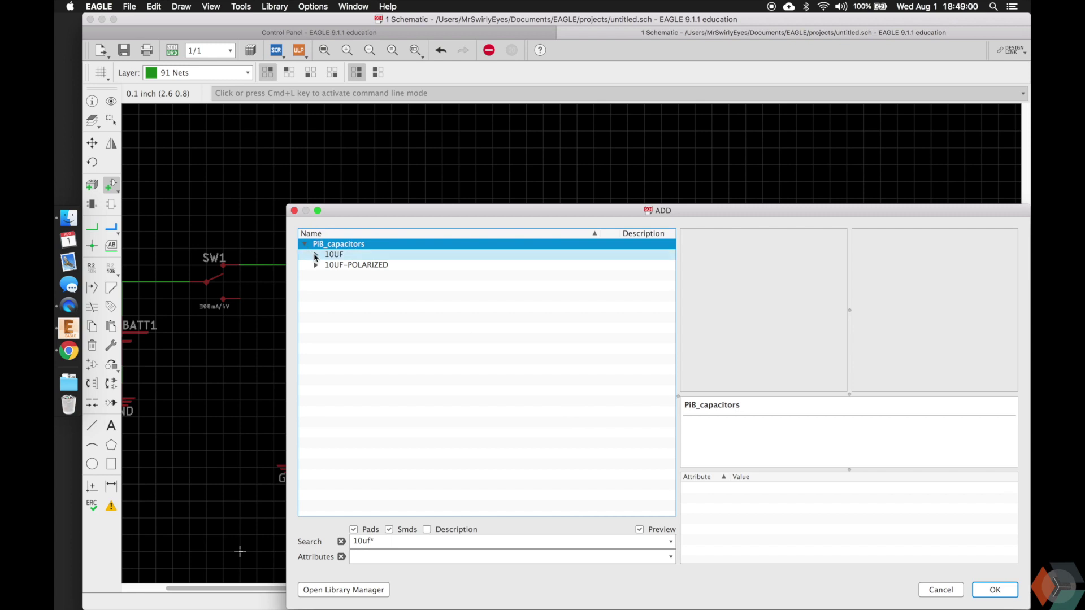
click(379, 268)
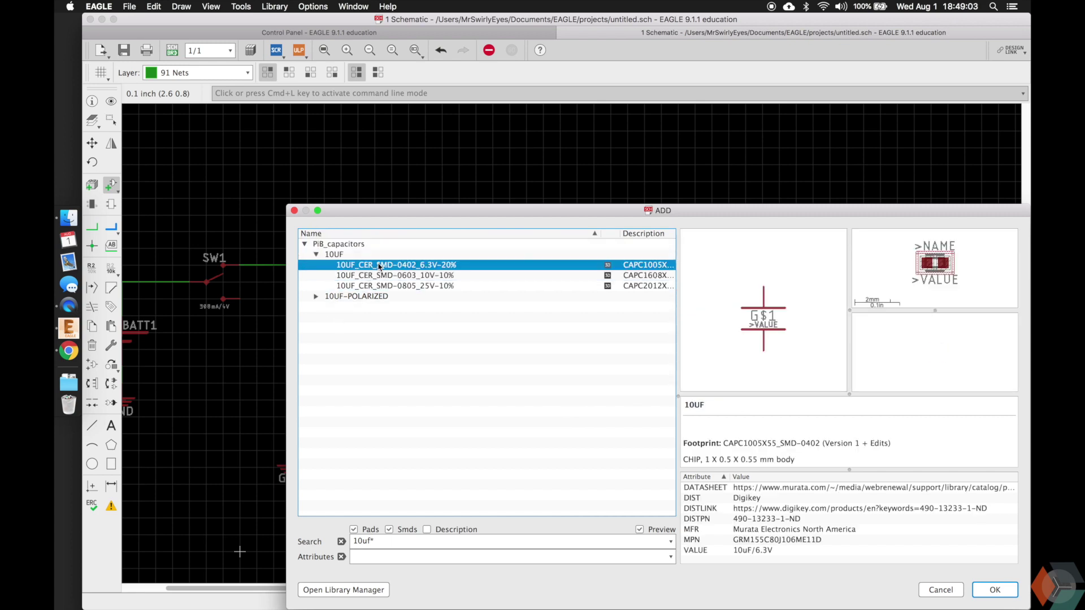
key(Down)
key(Down)
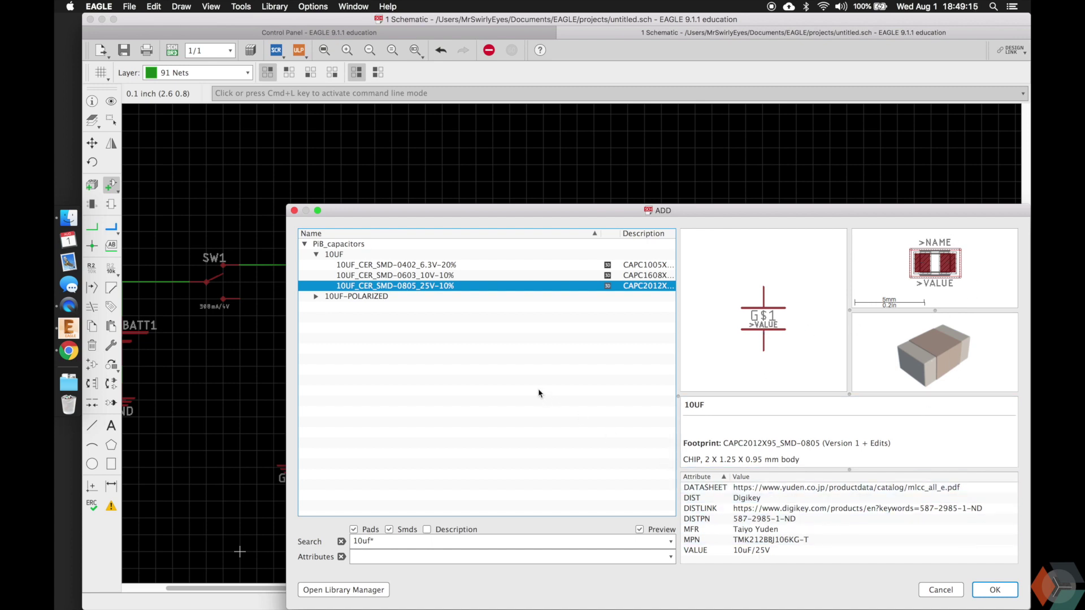
Place the 10uF capacitor below the net between SW1 and the VCC pin and end the ADD command
key(Return)
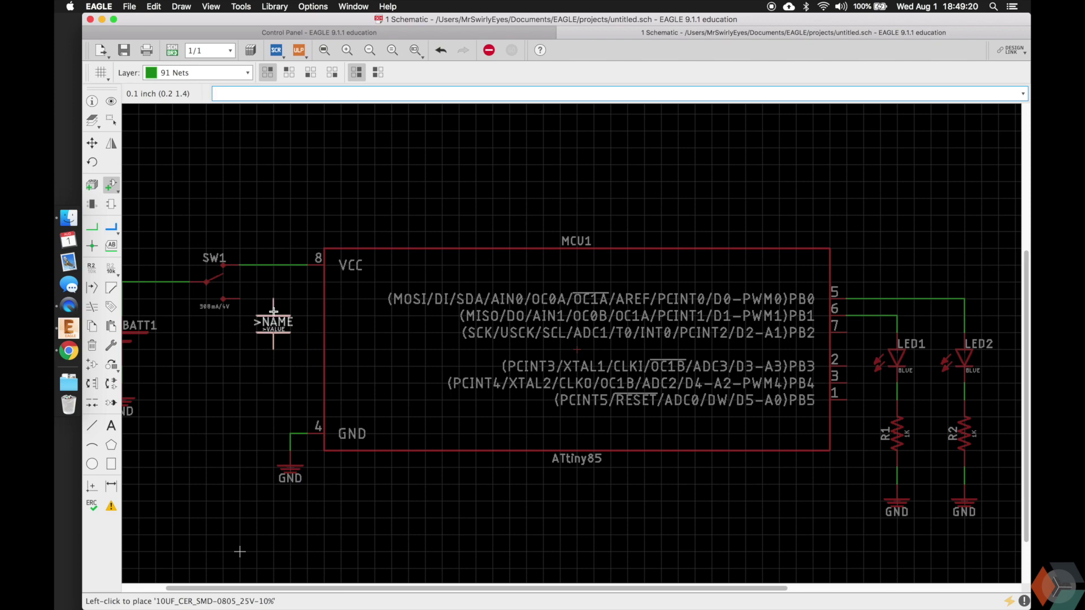
click(273, 303)
key(Escape)
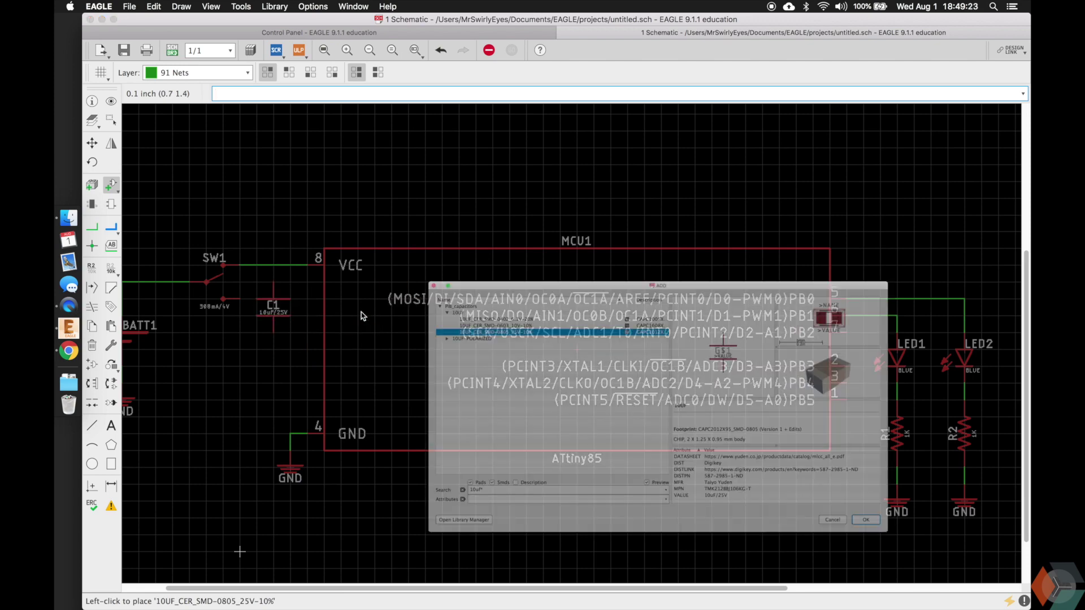
key(Escape)
Draw a net from the 10uF capacitor's upper pin to the net between SW1 and VCC
scroll(360, 312, left, 3)
scroll(361, 311, up, 1)
text(net)
key(Return)
click(336, 291)
click(336, 276)
key(Escape)
Copy the GND symbol at the ATtiny85's pin 4 to below capacitor C1 and wire it to the capacitor's lower pin
text(copy)
key(Return)
click(352, 479)
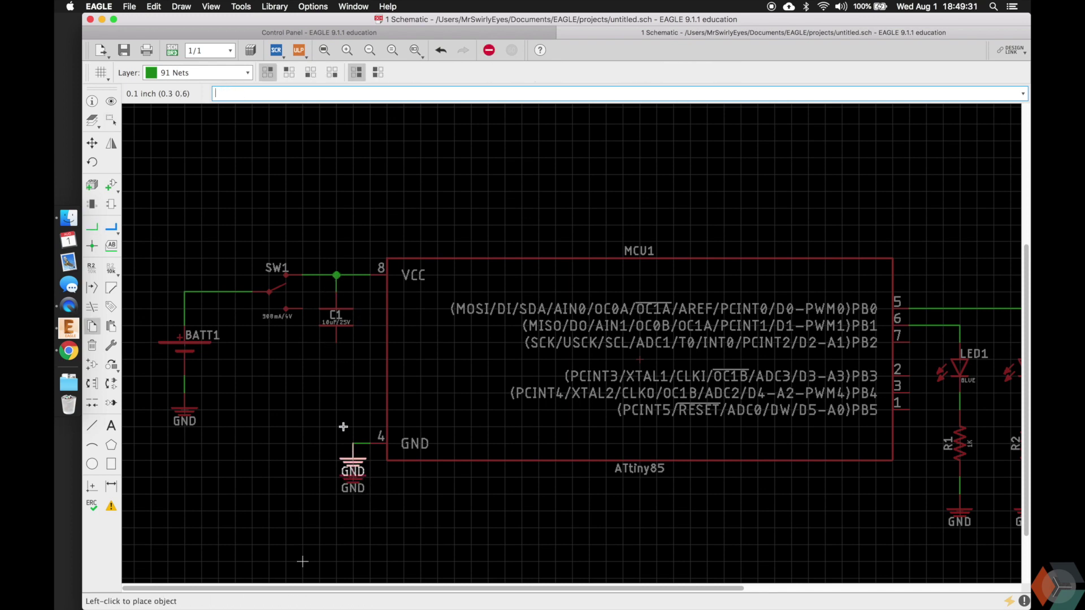
click(336, 362)
text(net)
key(Return)
click(336, 363)
click(336, 374)
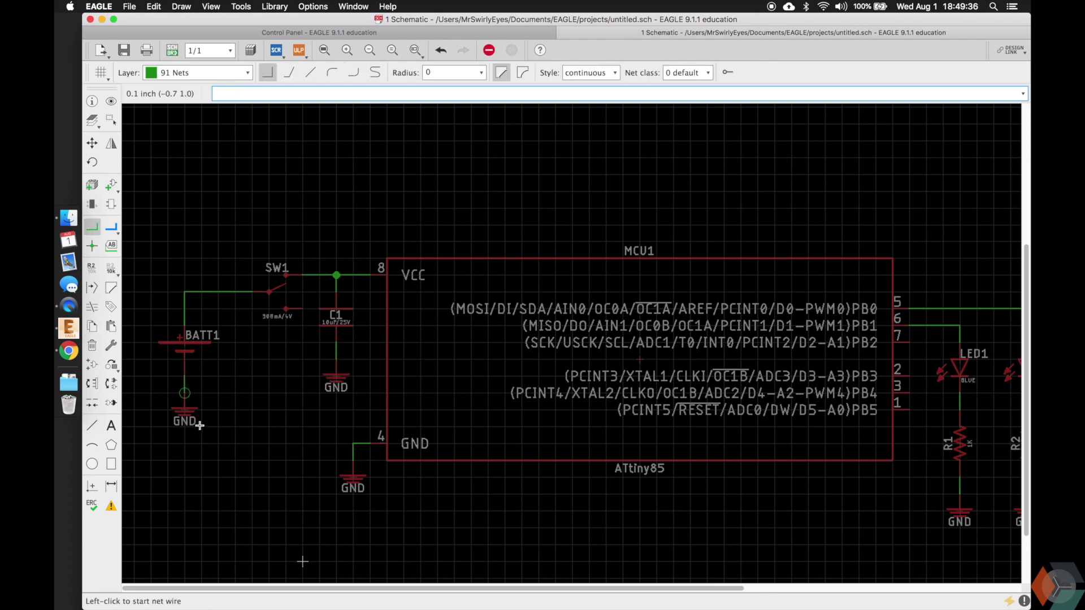
Move switch SW1 one grid step toward BATT1 and fit the whole schematic in view
key(Escape)
text(move)
key(Return)
click(268, 293)
click(246, 293)
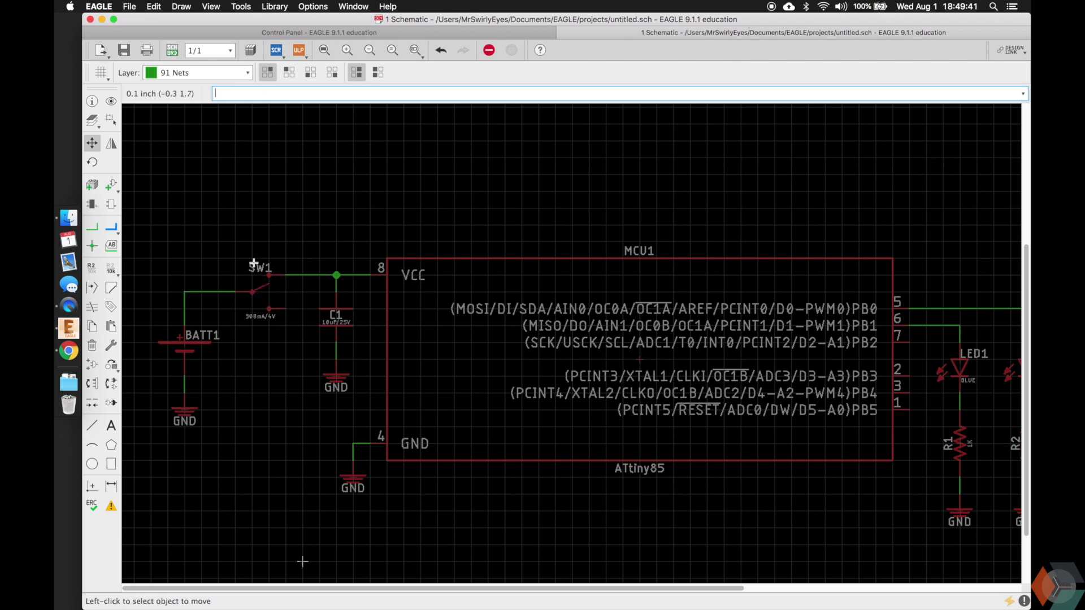
scroll(417, 174, right, 3)
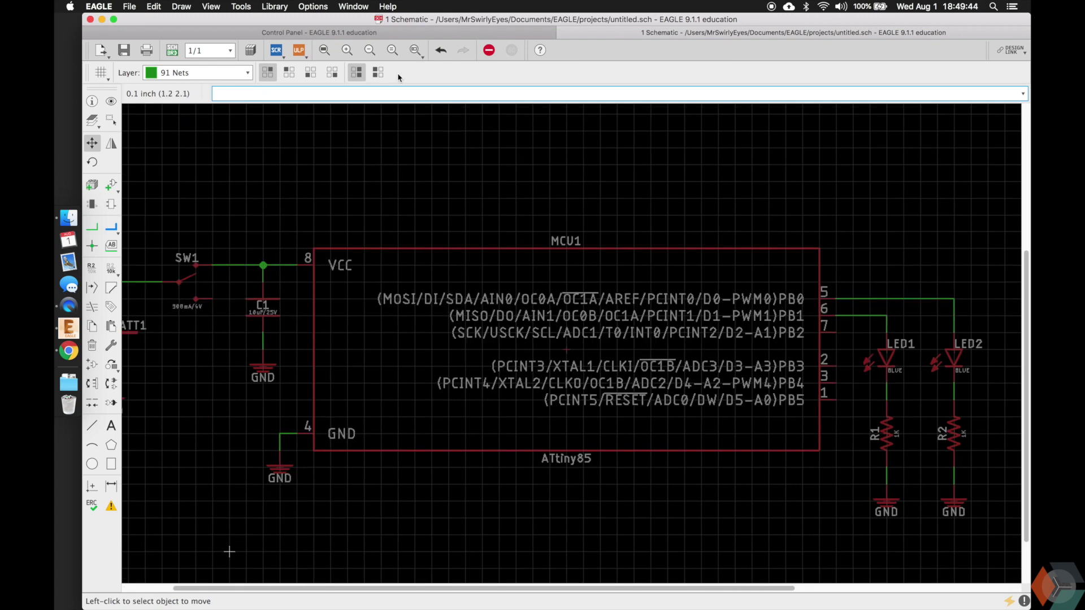
click(323, 51)
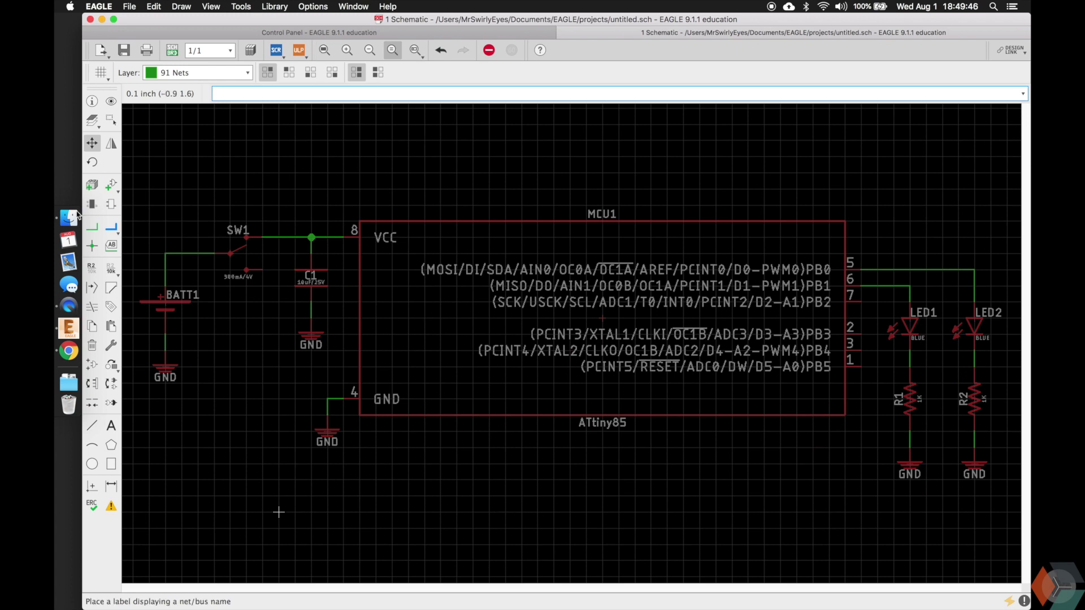